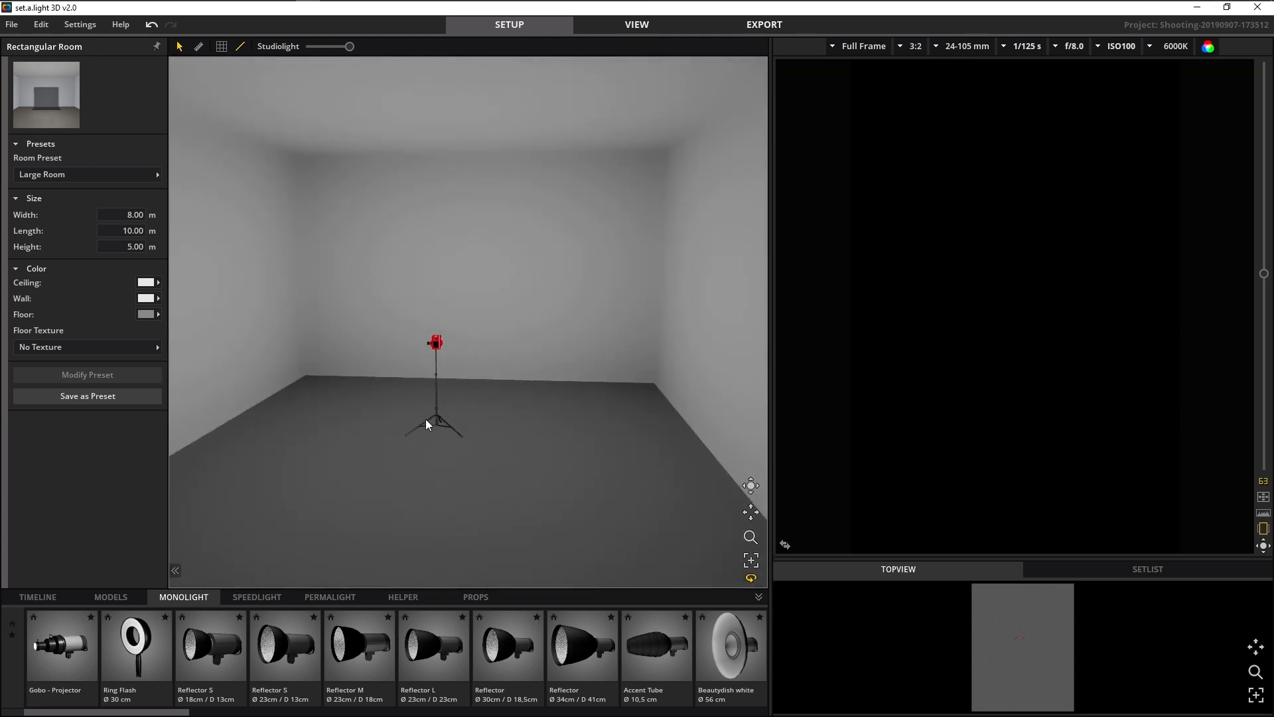
# Move the camera toward the front of the room, to about X 3.94 m and Y 8.18 m.
pyautogui.moveTo(427, 422); pyautogui.dragTo(398, 565)
pyautogui.moveTo(391, 409); pyautogui.dragTo(389, 449)
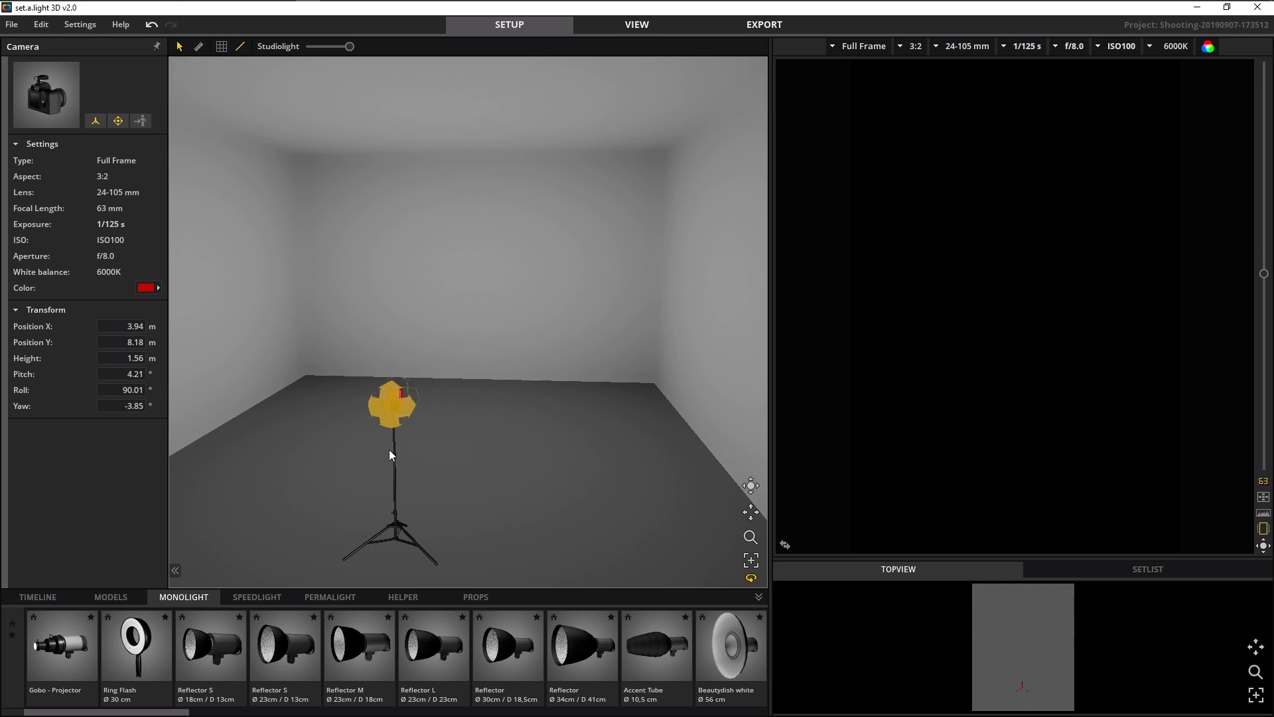
pyautogui.click(527, 483)
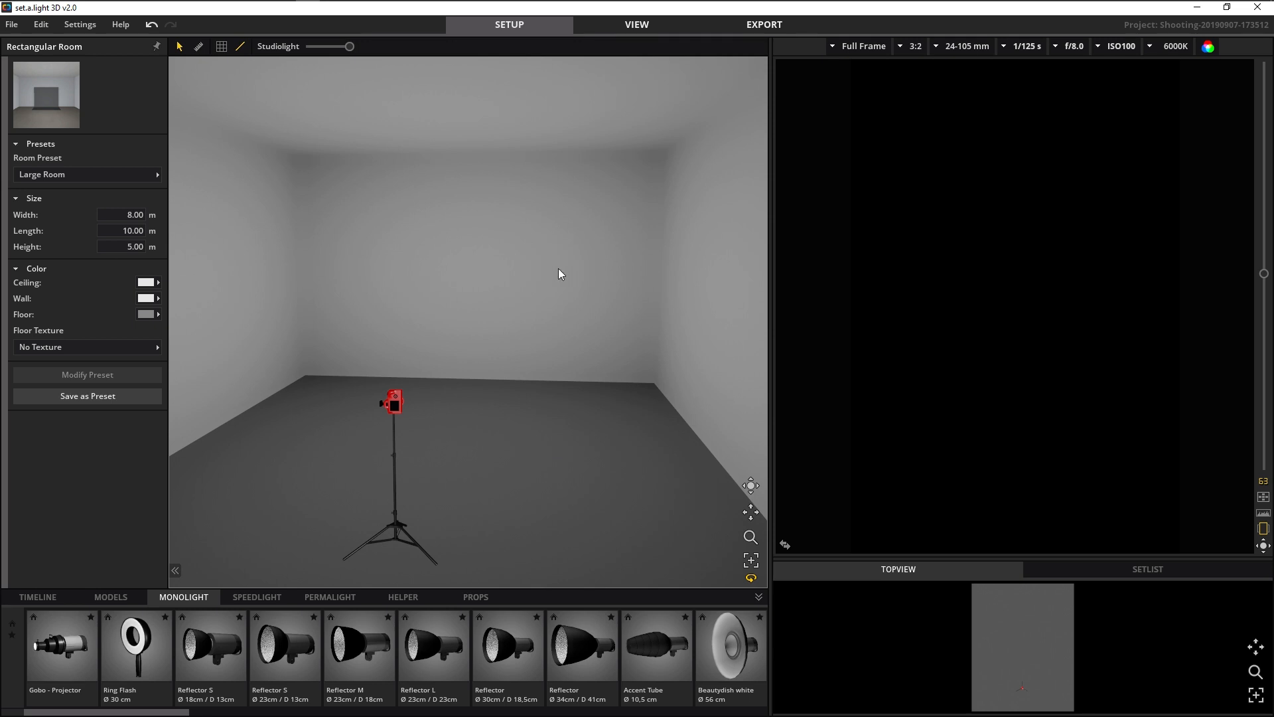
pyautogui.moveTo(646, 498)
pyautogui.mouseDown(button='right')
pyautogui.moveTo(622, 499)
pyautogui.moveTo(644, 495)
pyautogui.mouseUp(button='right')
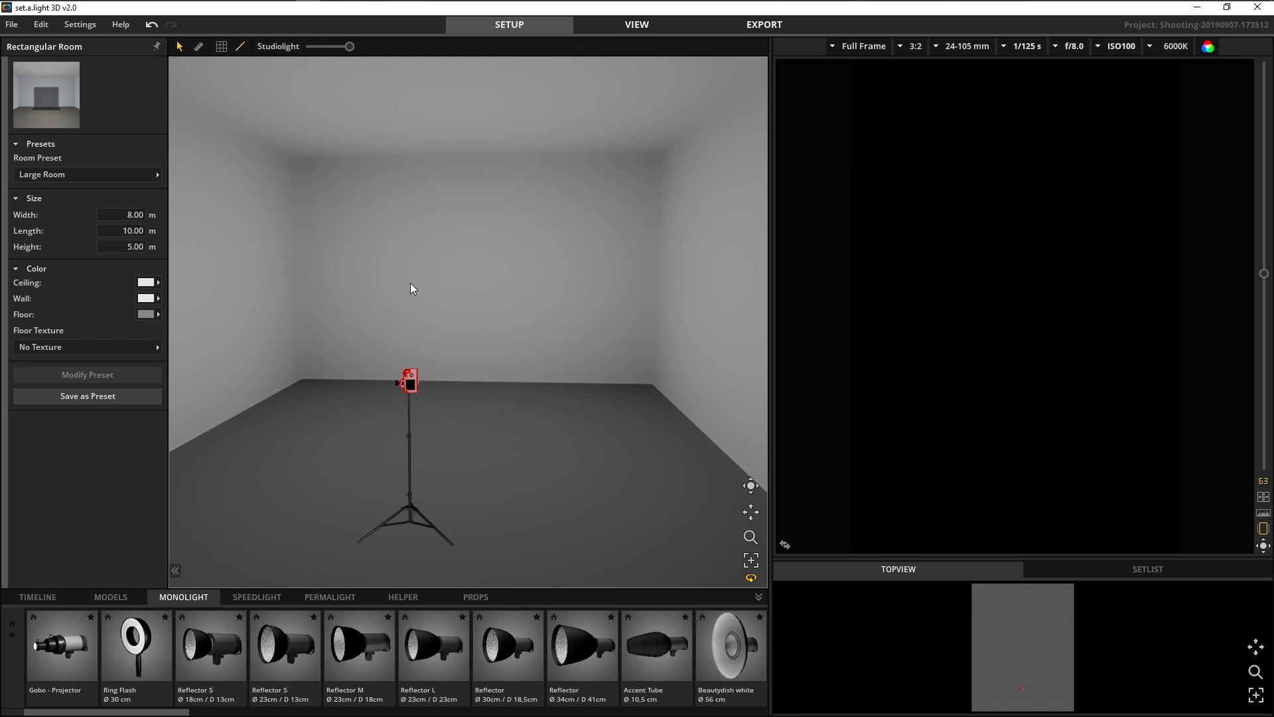
pyautogui.moveTo(551, 461); pyautogui.dragTo(555, 457, button='right')
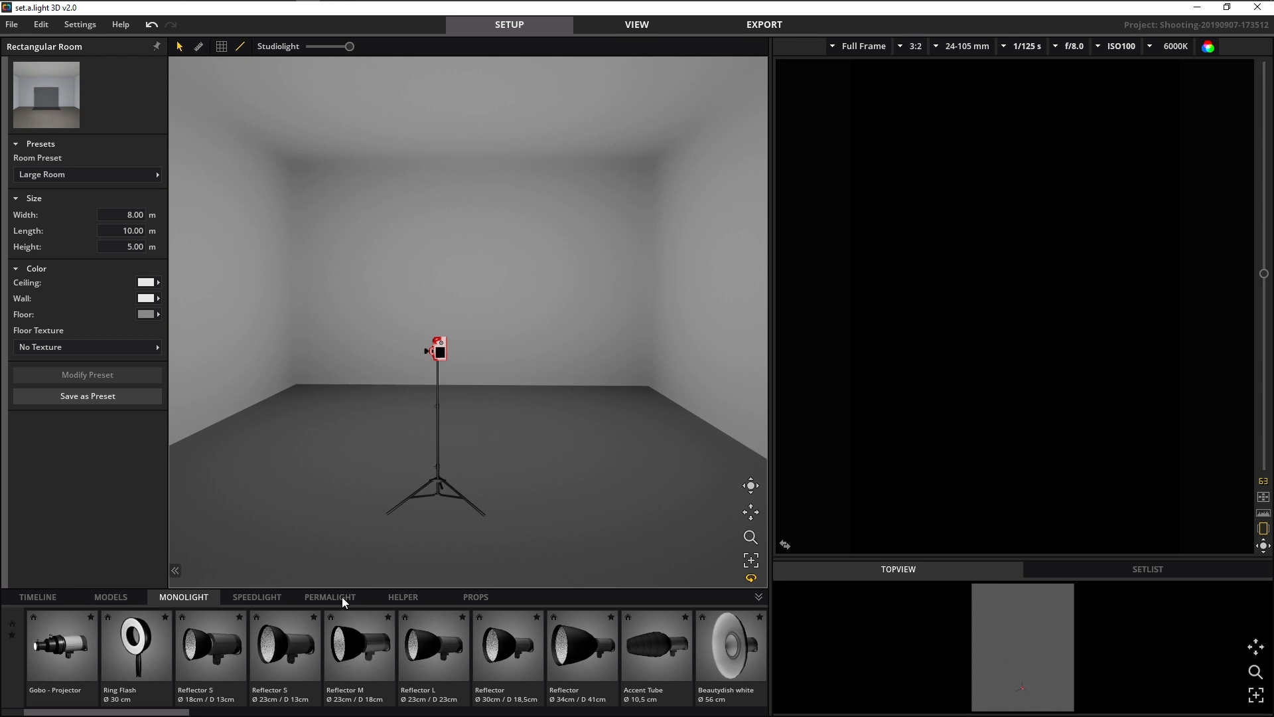
# Add a Background helper and place it against the back wall at about X 3.86 m, Y 0.00 m.
pyautogui.click(411, 598)
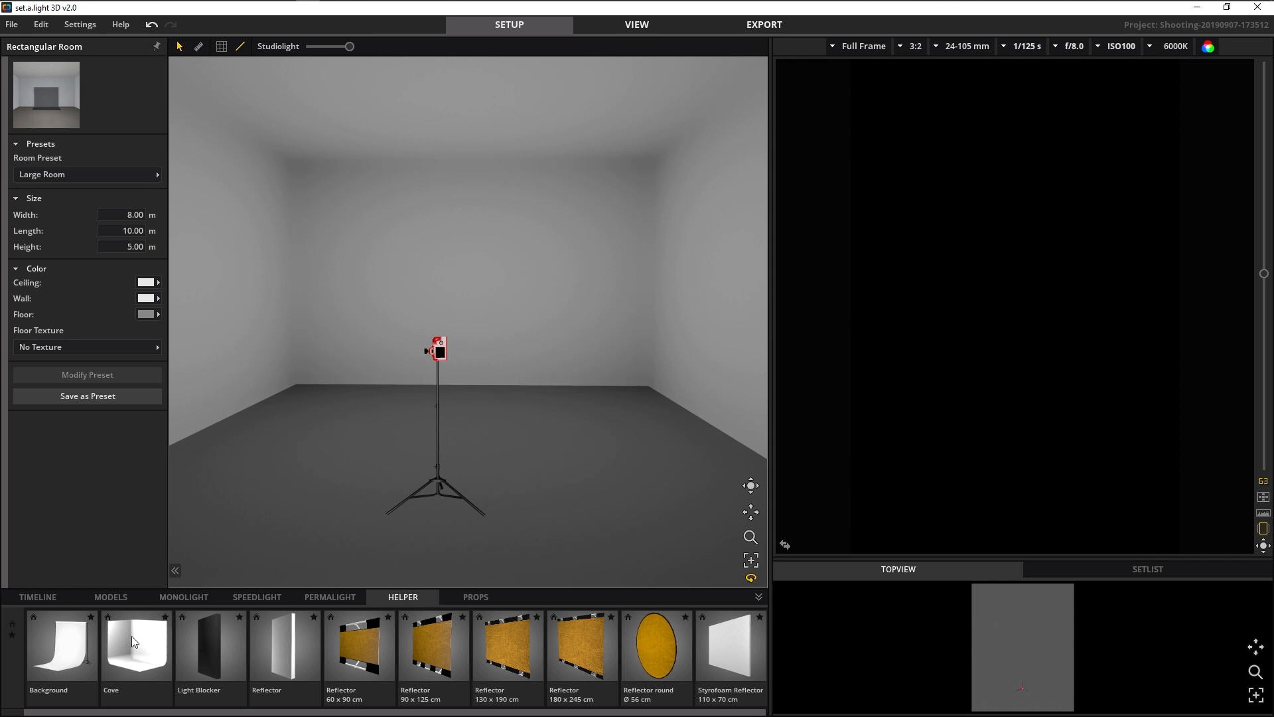
pyautogui.doubleClick(71, 651)
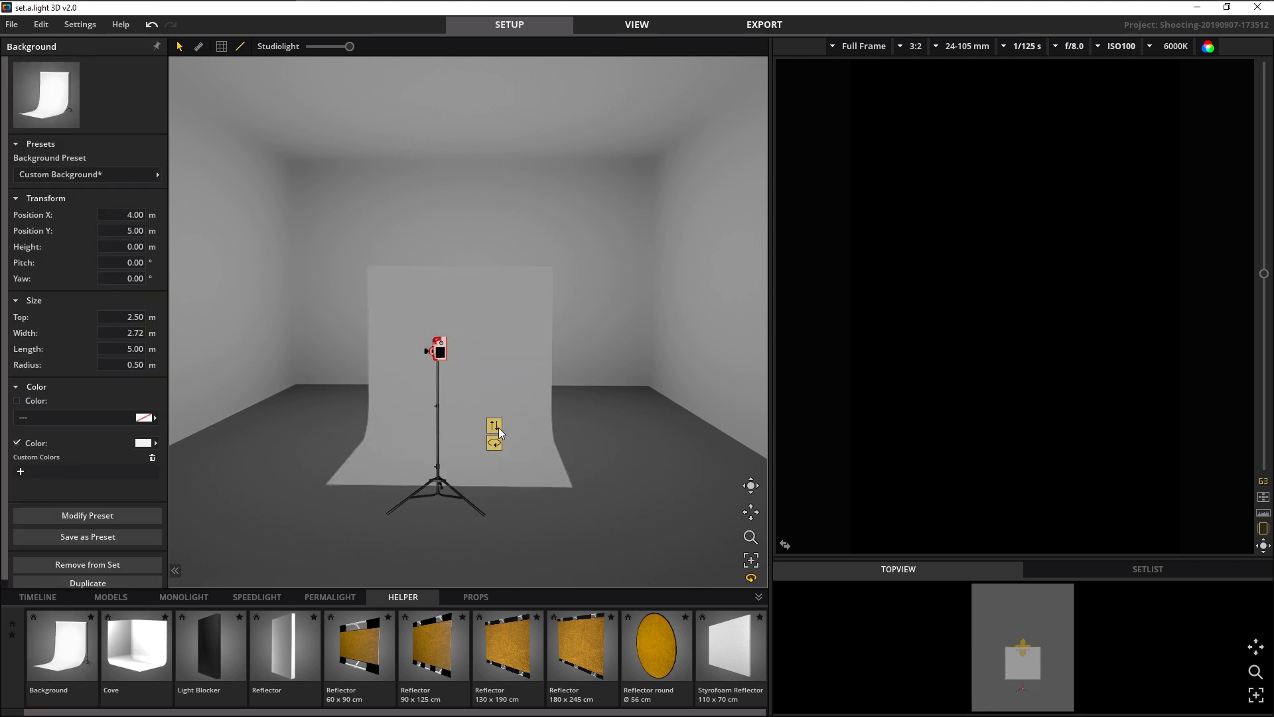
pyautogui.moveTo(647, 523); pyautogui.dragTo(691, 500, button='right')
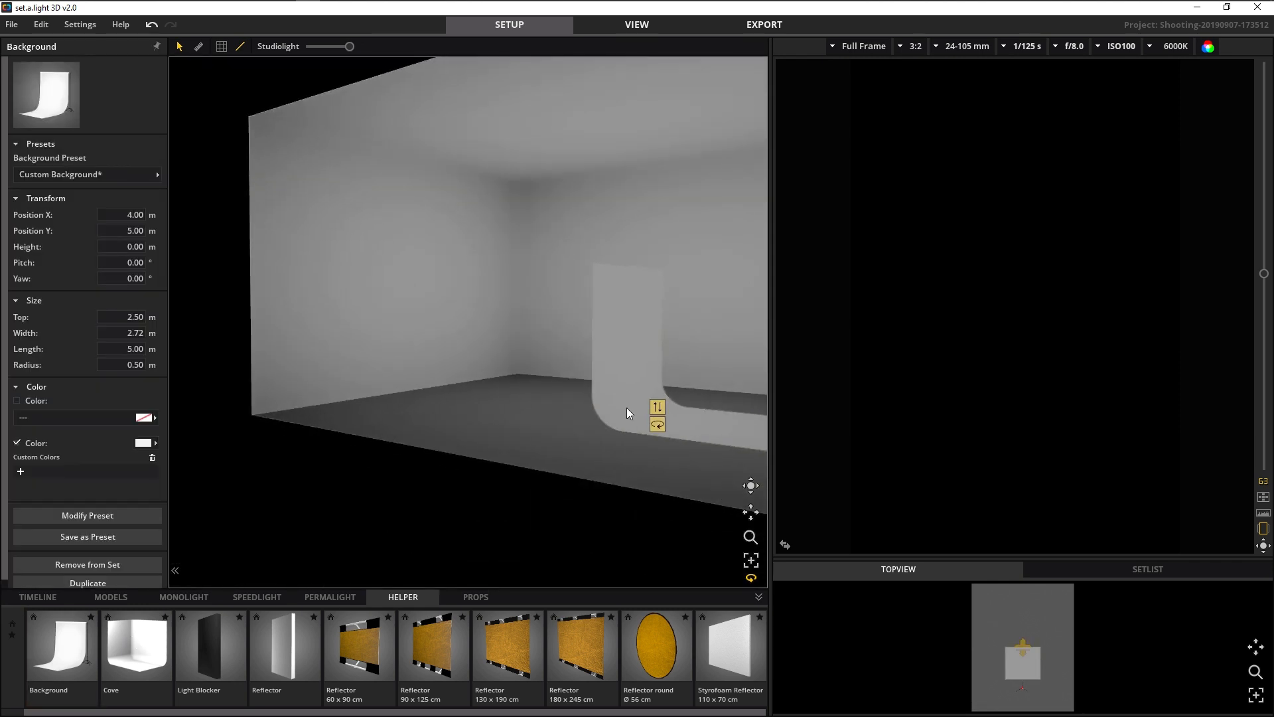
pyautogui.moveTo(626, 408); pyautogui.dragTo(299, 376)
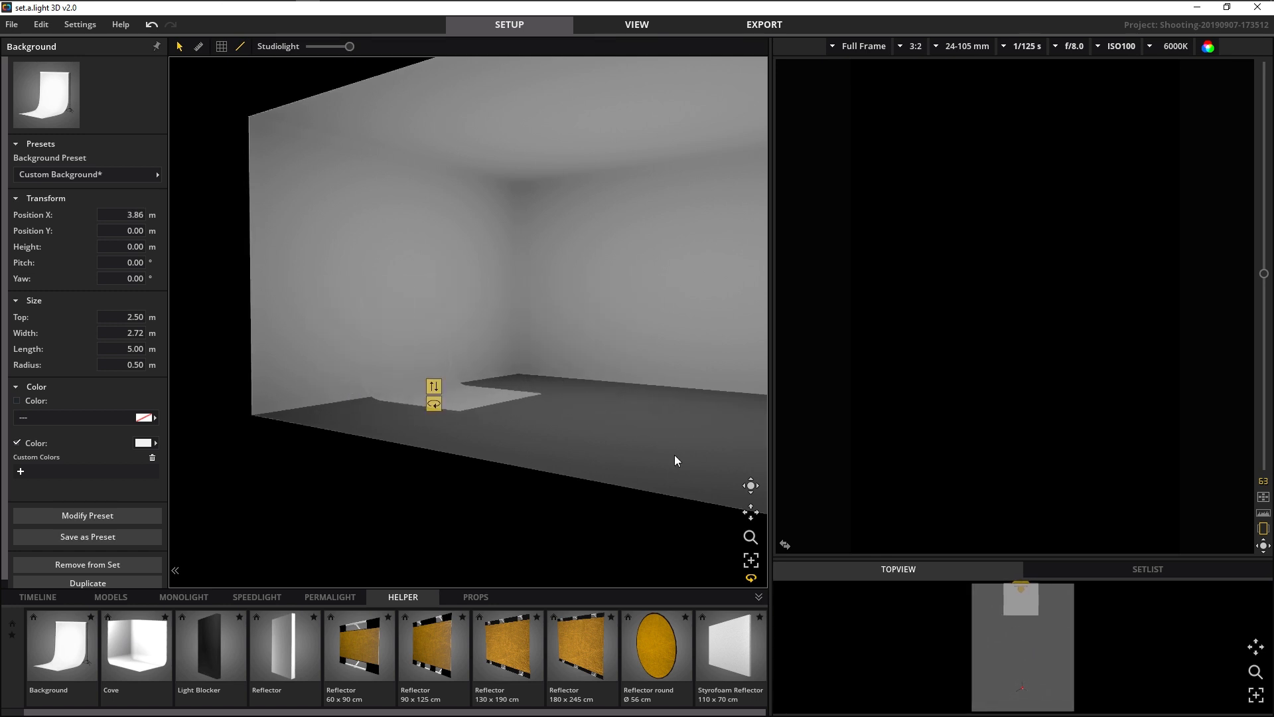
pyautogui.moveTo(675, 456); pyautogui.dragTo(568, 454, button='right')
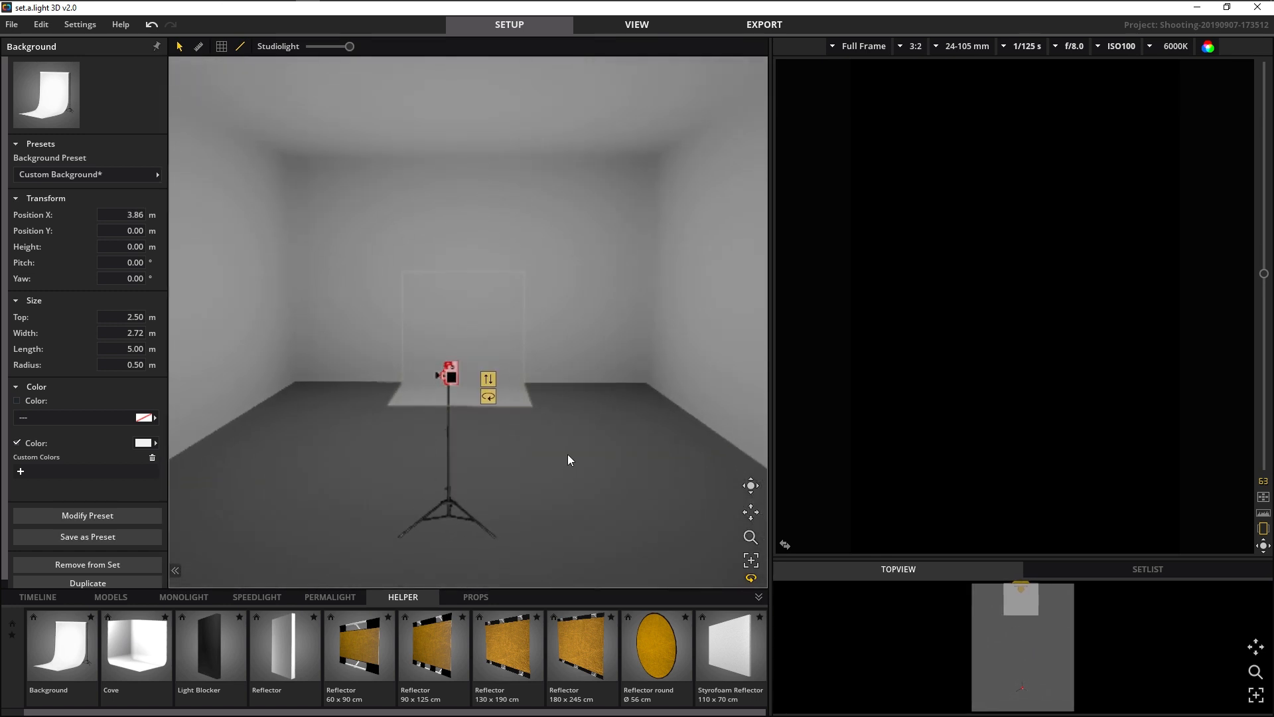
pyautogui.click(497, 327)
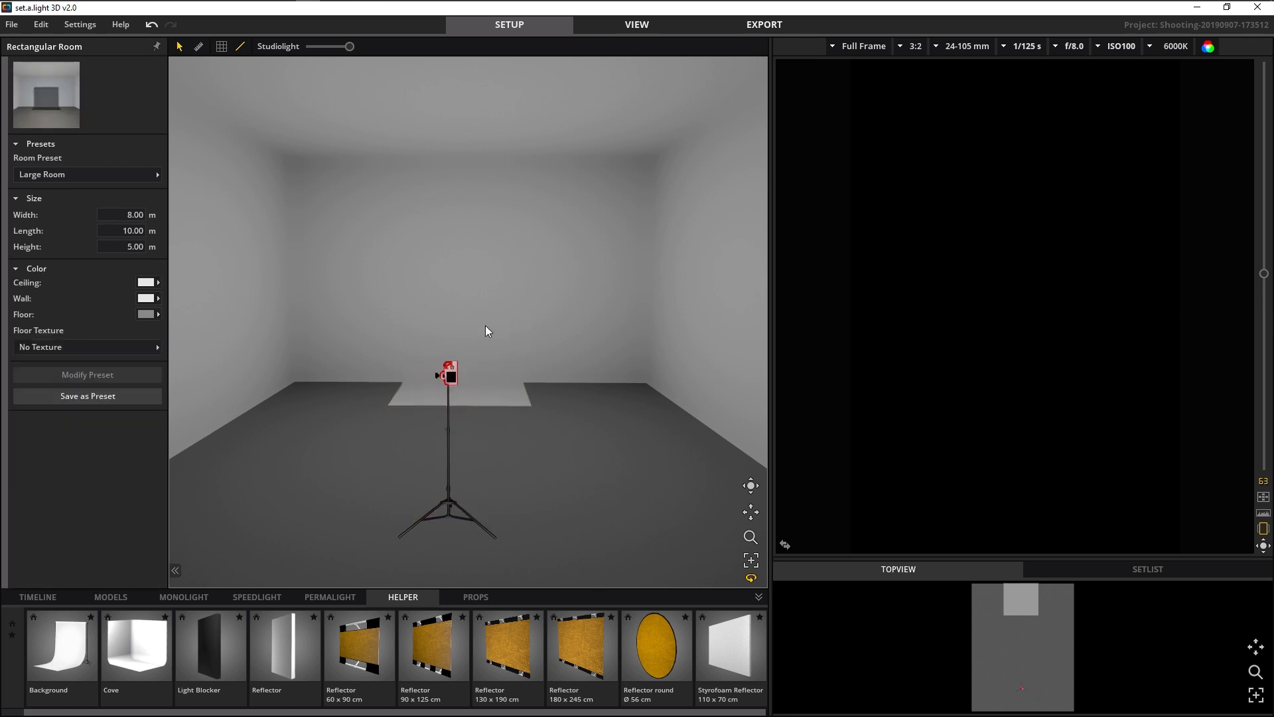
# Set the background's size to 5 m top, 6 m width and 11 m length.
pyautogui.click(491, 400)
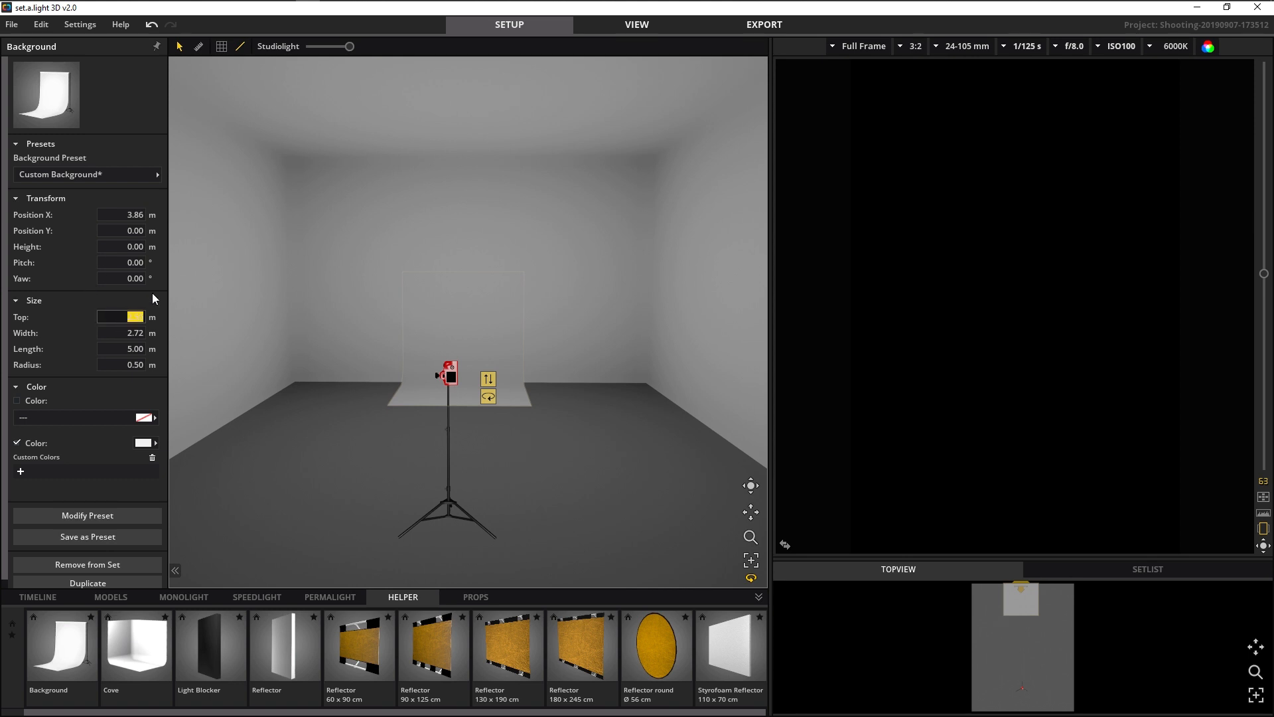
pyautogui.write('5')
pyautogui.press('Return')
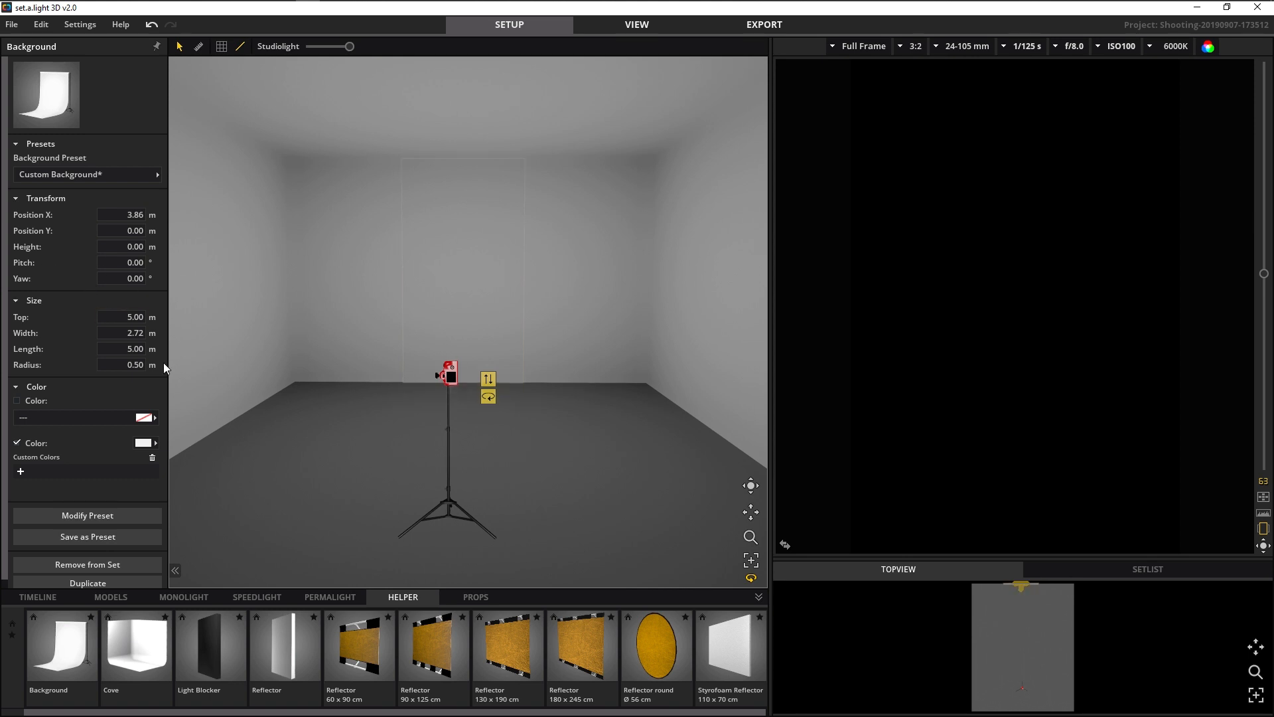
pyautogui.moveTo(128, 336); pyautogui.dragTo(148, 339)
pyautogui.write('6')
pyautogui.press('Return')
pyautogui.press('Return')
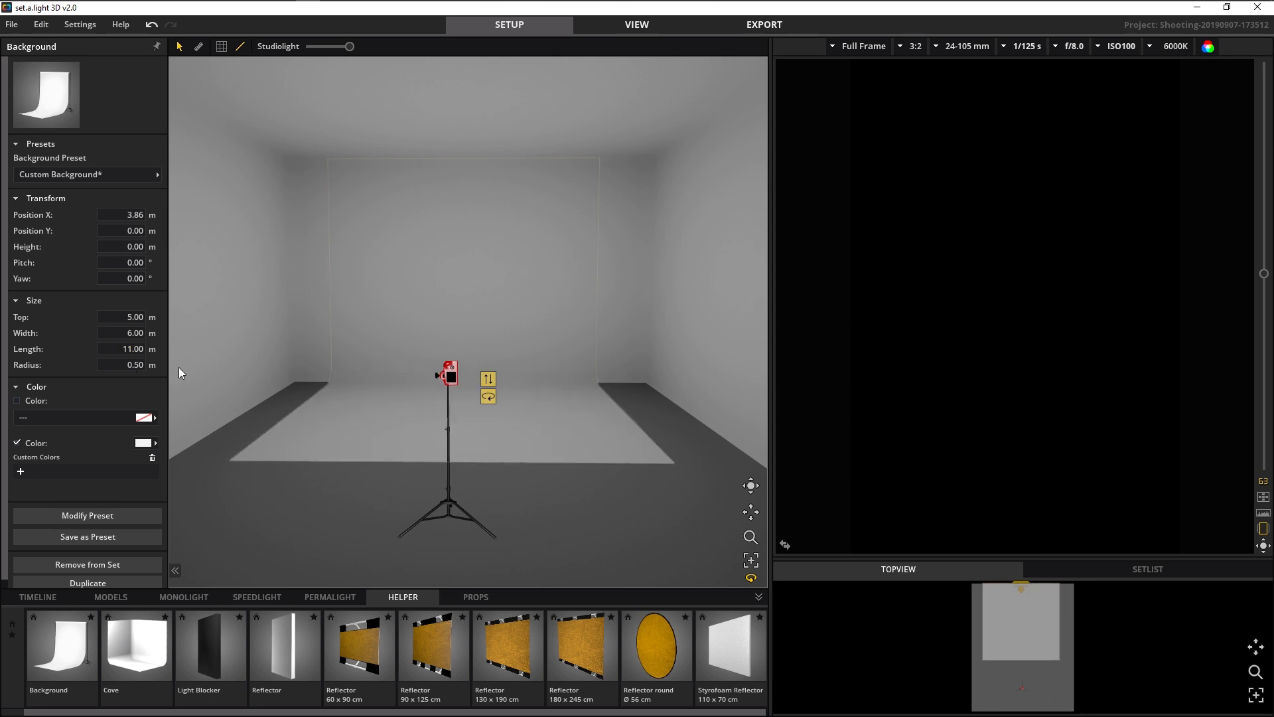
# Set the background's paper color to Colorama 65 Arctic White.
pyautogui.moveTo(359, 466)
pyautogui.mouseDown(button='right')
pyautogui.moveTo(416, 483)
pyautogui.moveTo(349, 474)
pyautogui.moveTo(358, 477)
pyautogui.mouseUp(button='right')
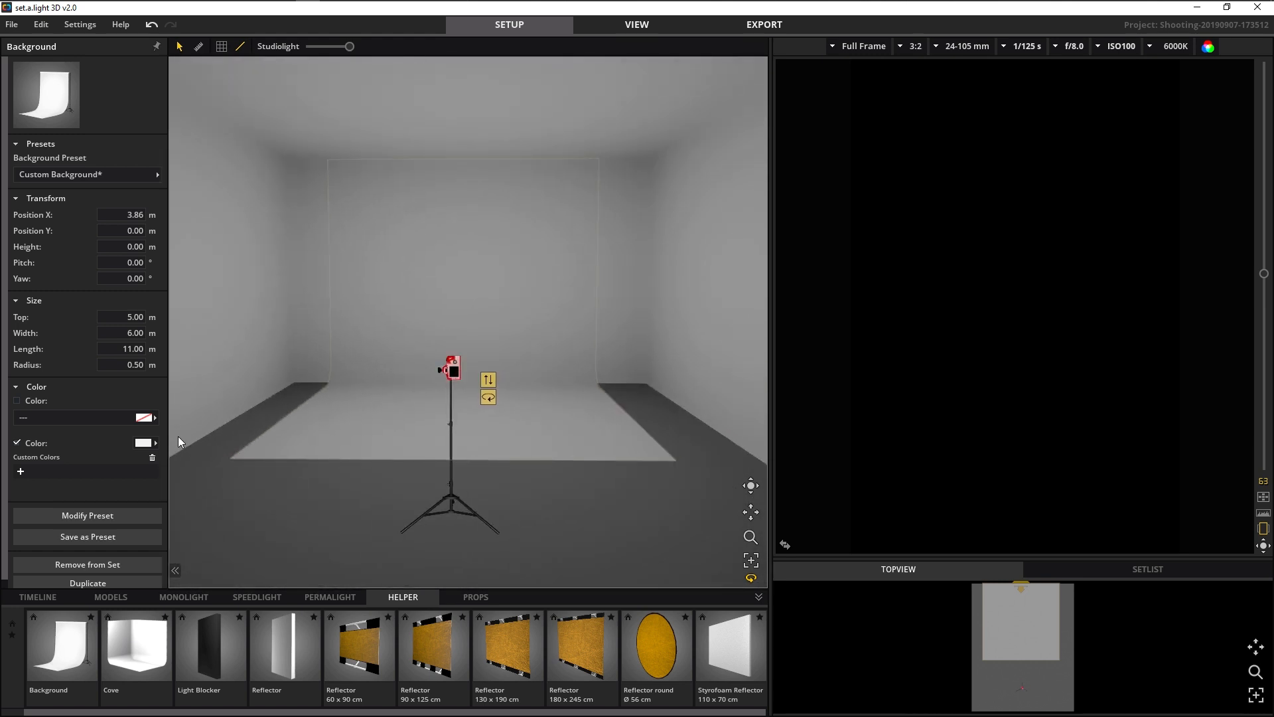
pyautogui.click(144, 443)
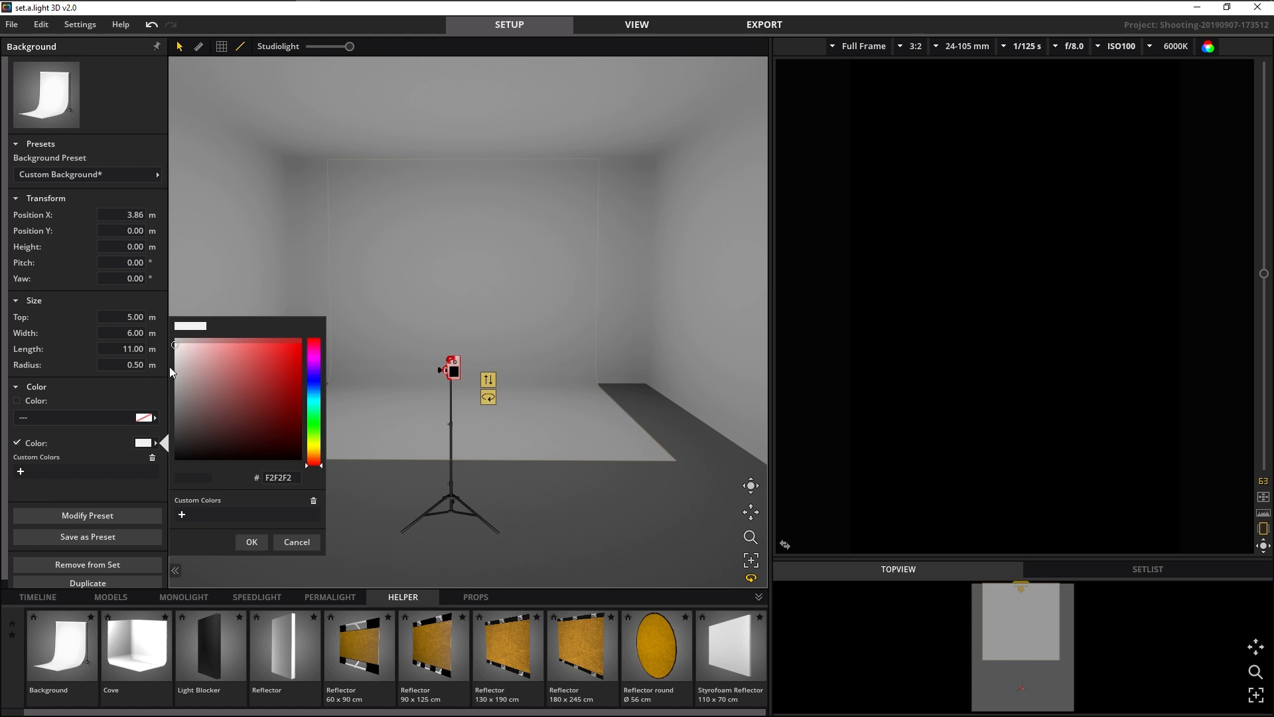
pyautogui.click(588, 427)
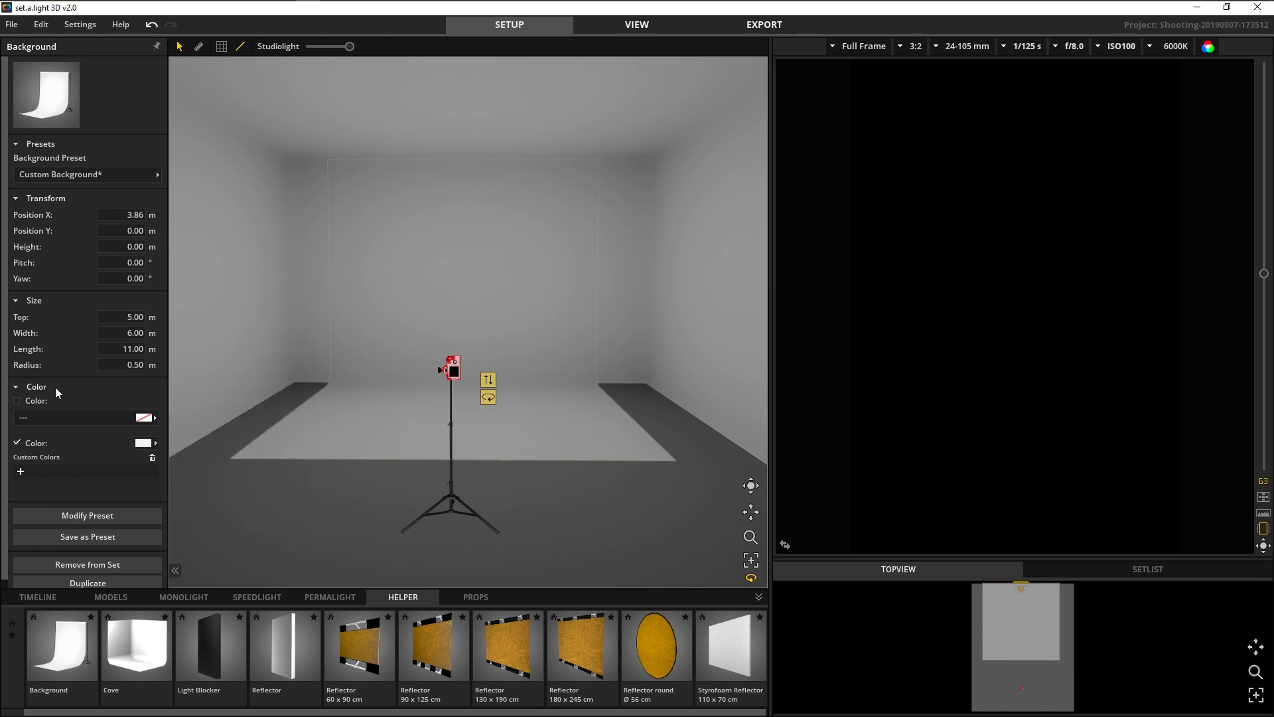
pyautogui.click(143, 418)
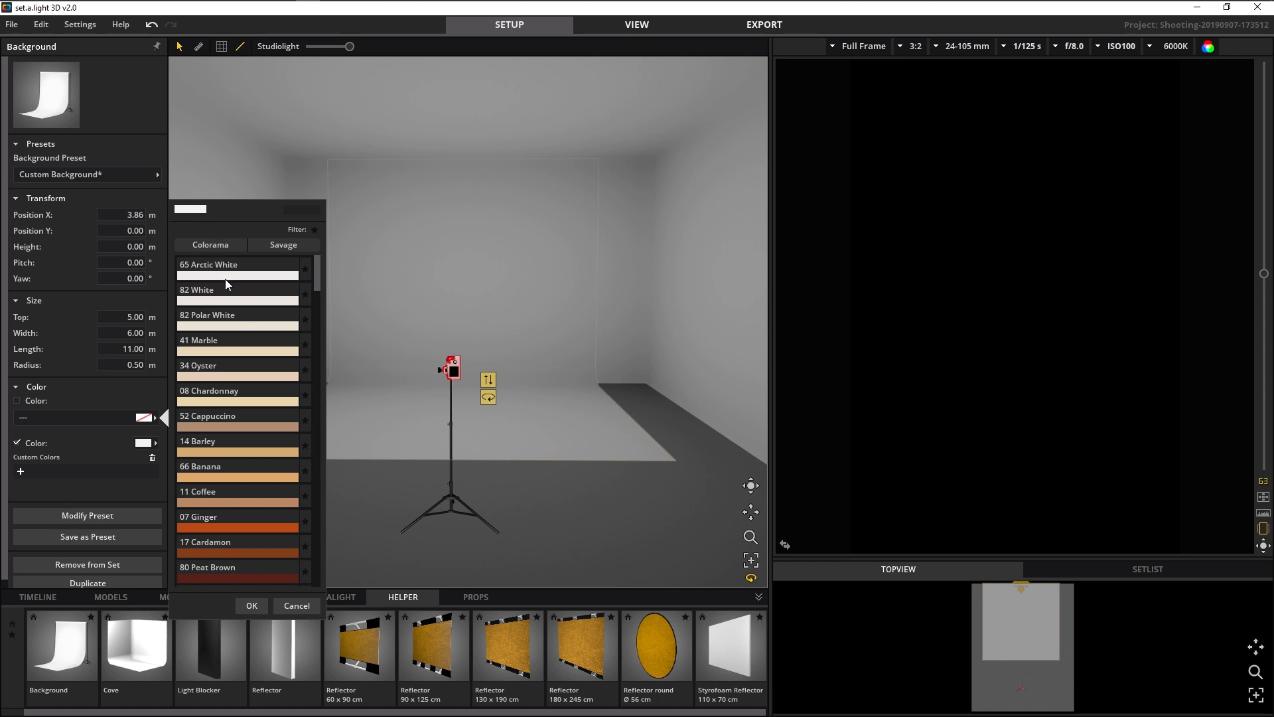
pyautogui.click(225, 277)
pyautogui.click(120, 443)
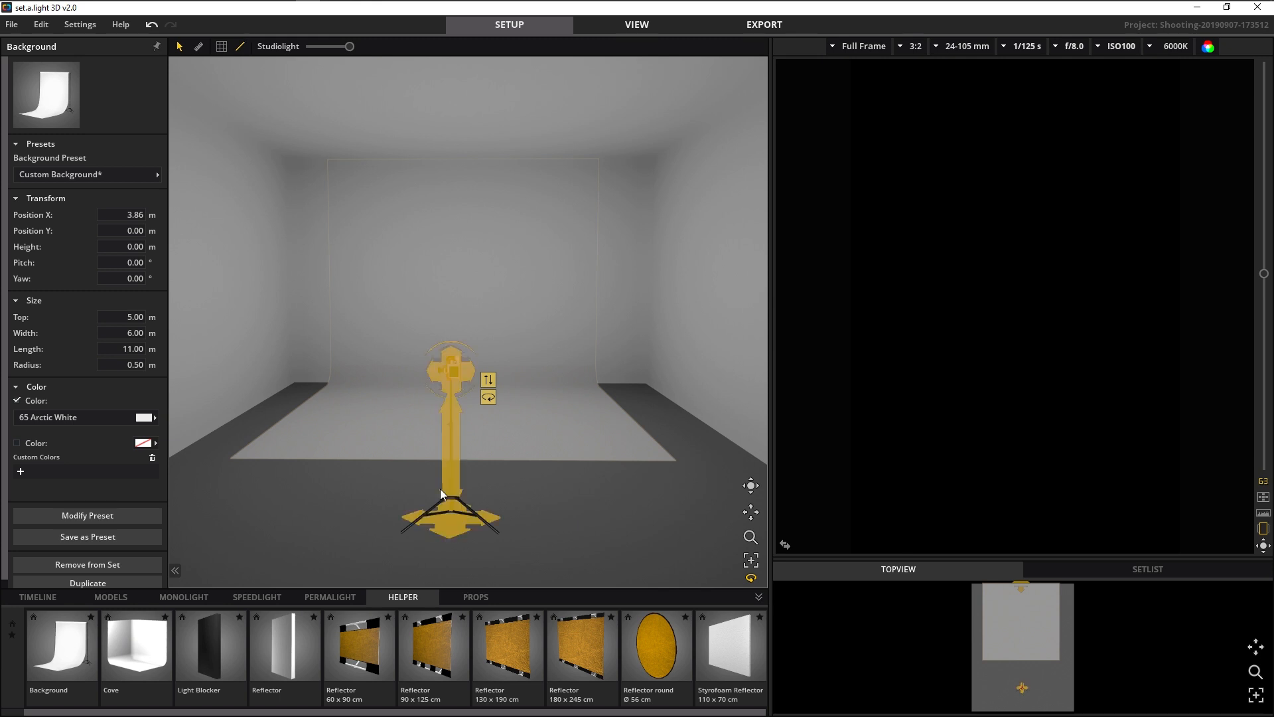
pyautogui.press('Delete')
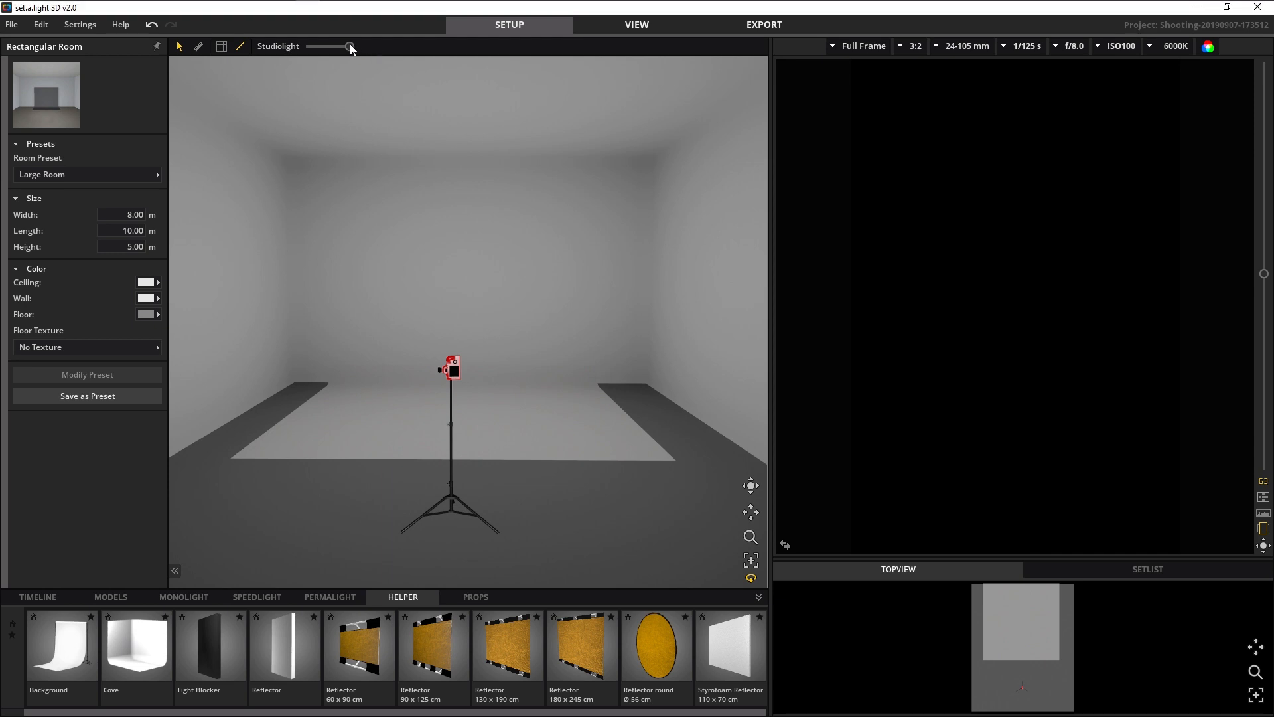
pyautogui.moveTo(353, 47); pyautogui.dragTo(391, 67)
# Add an Octaform Ø 120 cm monolight and move it beside the background's front edge, to about X 5.91 m, Y 6.20 m.
pyautogui.click(184, 597)
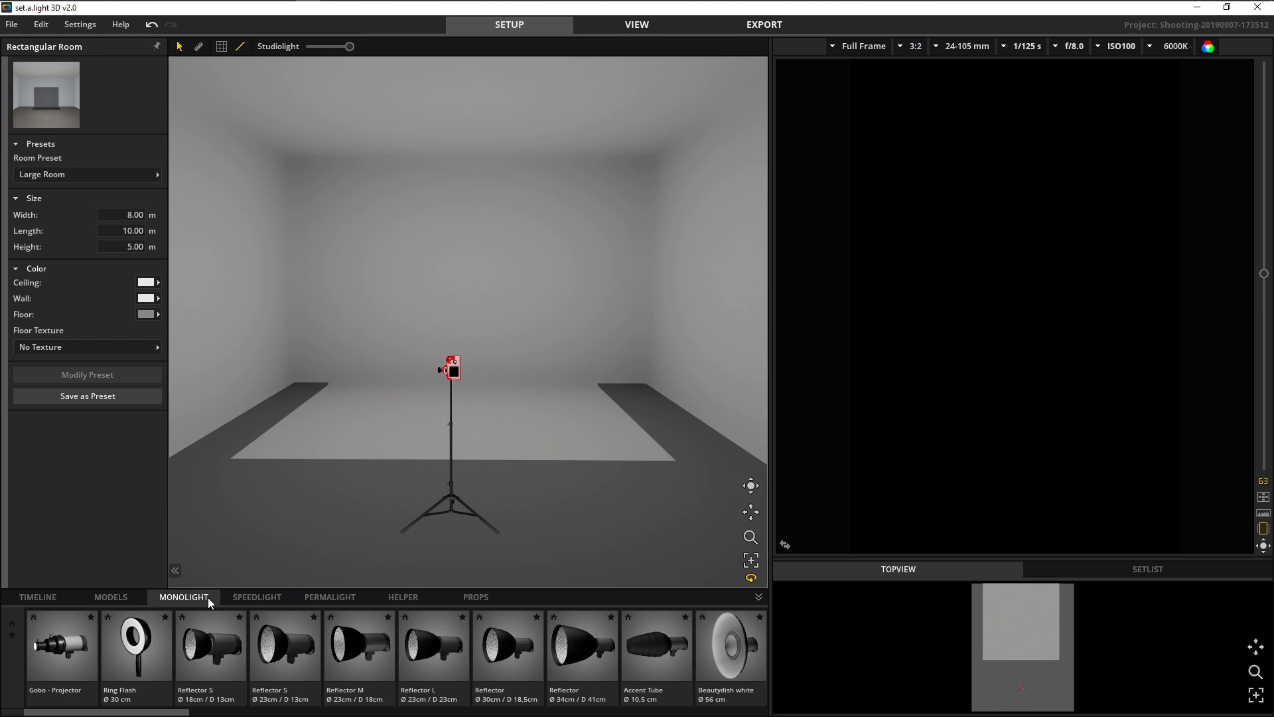
pyautogui.scroll(-3, 320, 659)
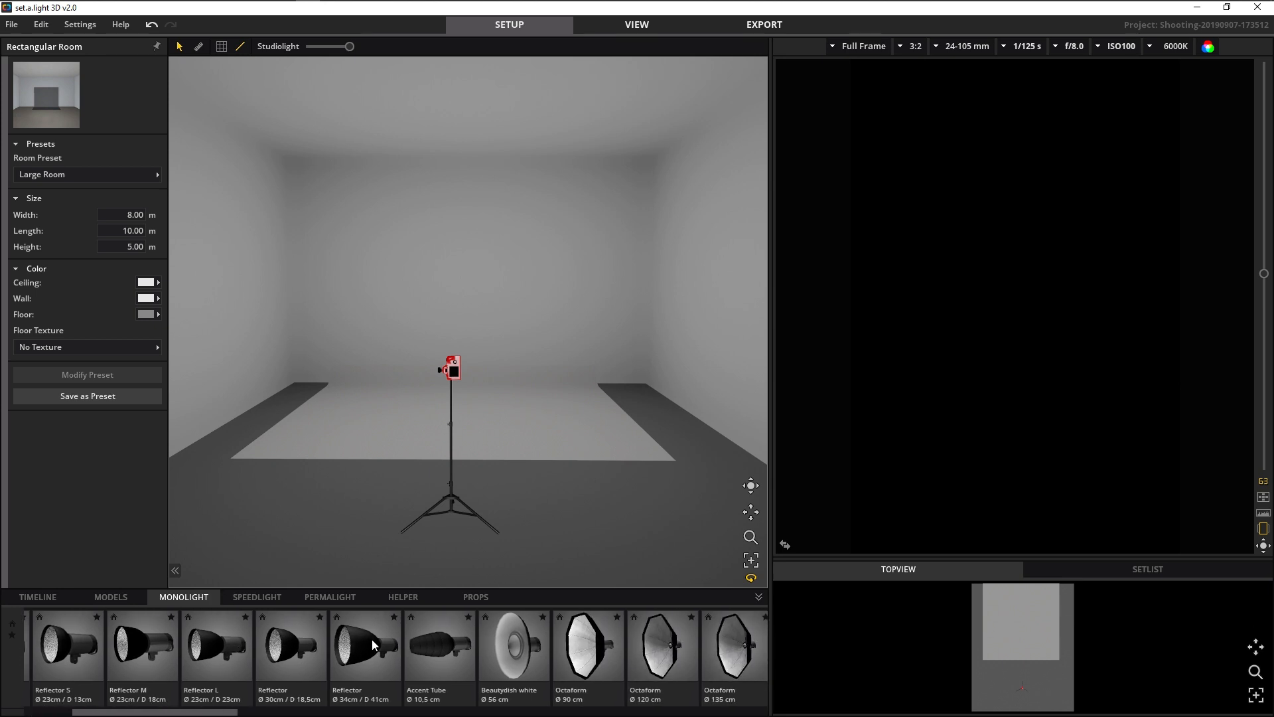
pyautogui.scroll(-5, 372, 640)
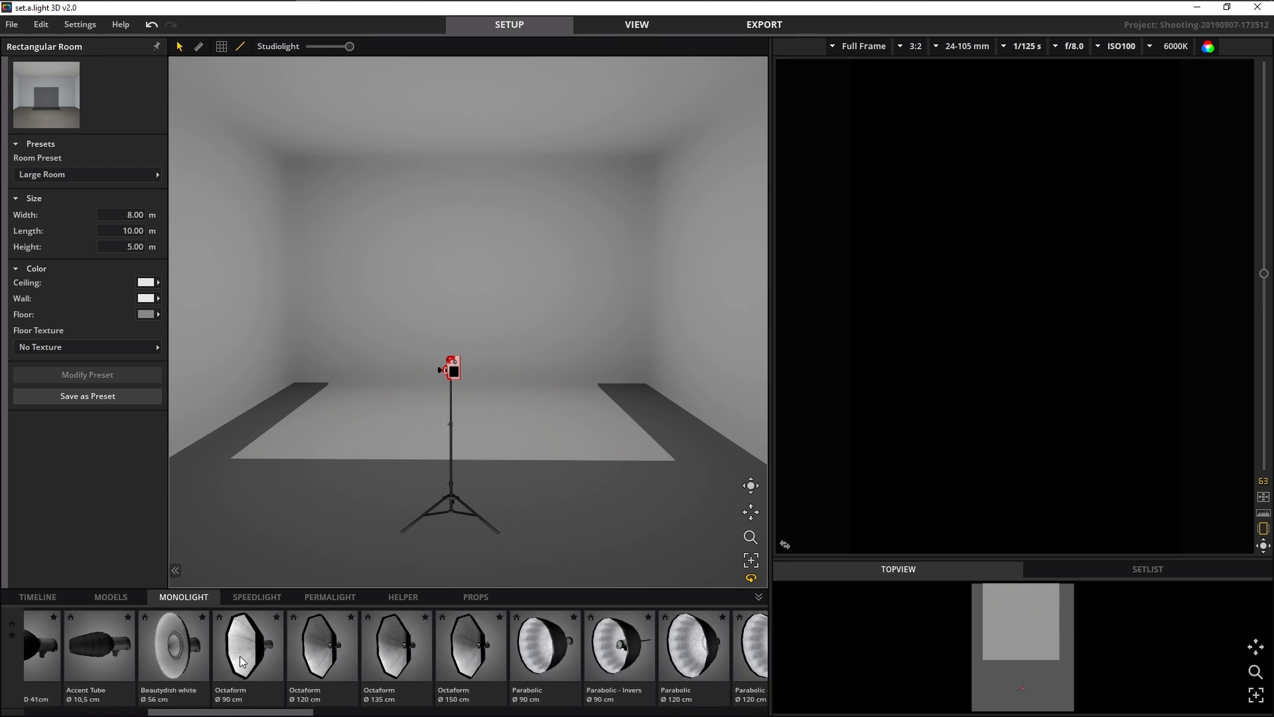
pyautogui.doubleClick(317, 649)
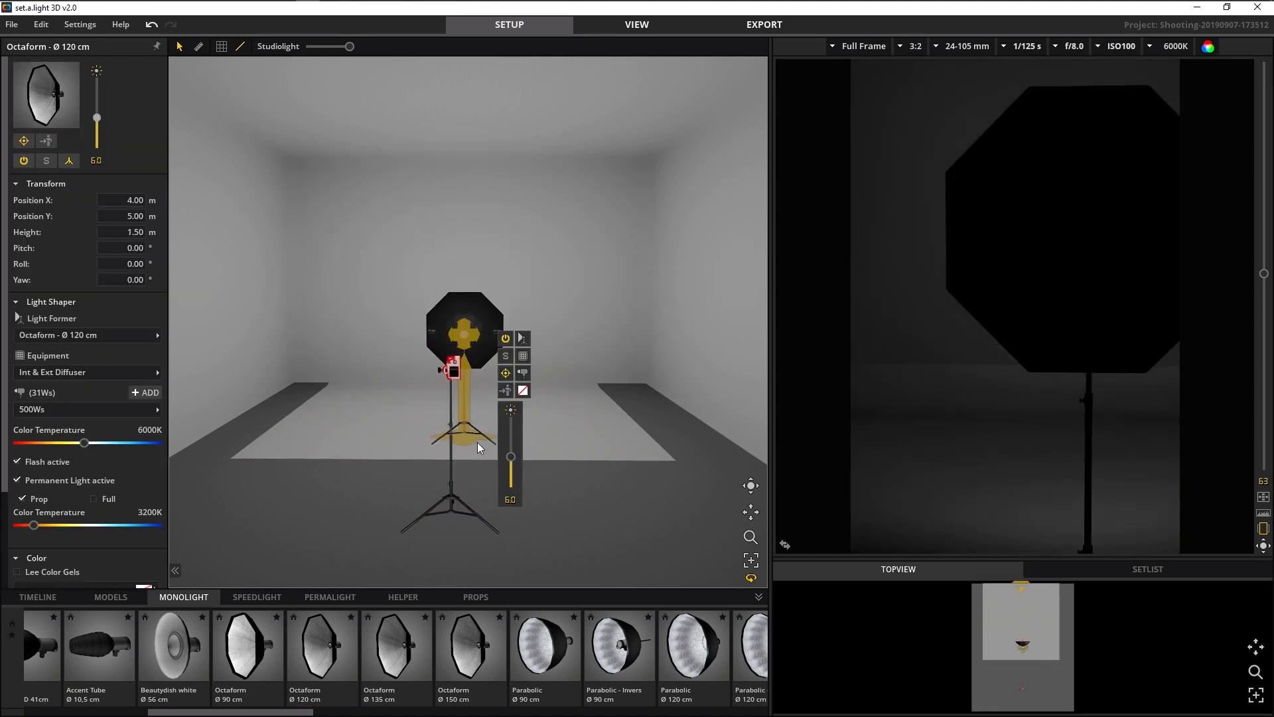
pyautogui.moveTo(471, 440); pyautogui.dragTo(632, 487)
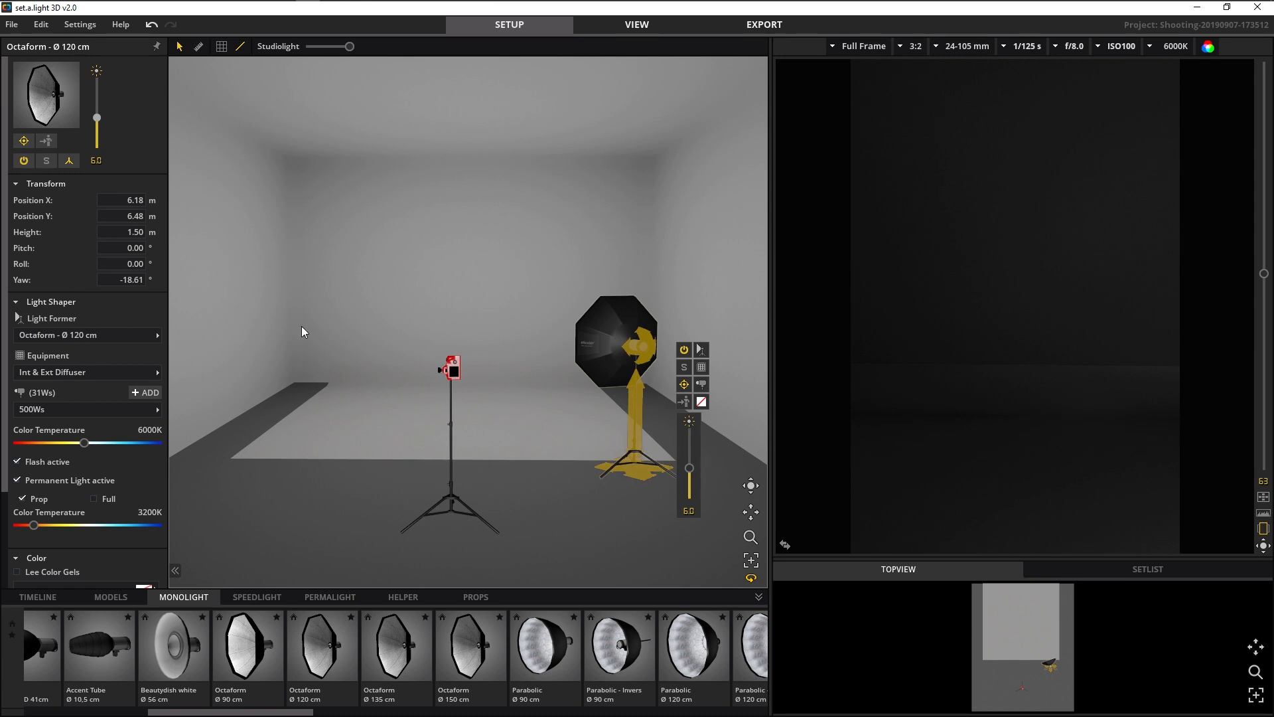
pyautogui.moveTo(635, 475); pyautogui.dragTo(611, 460)
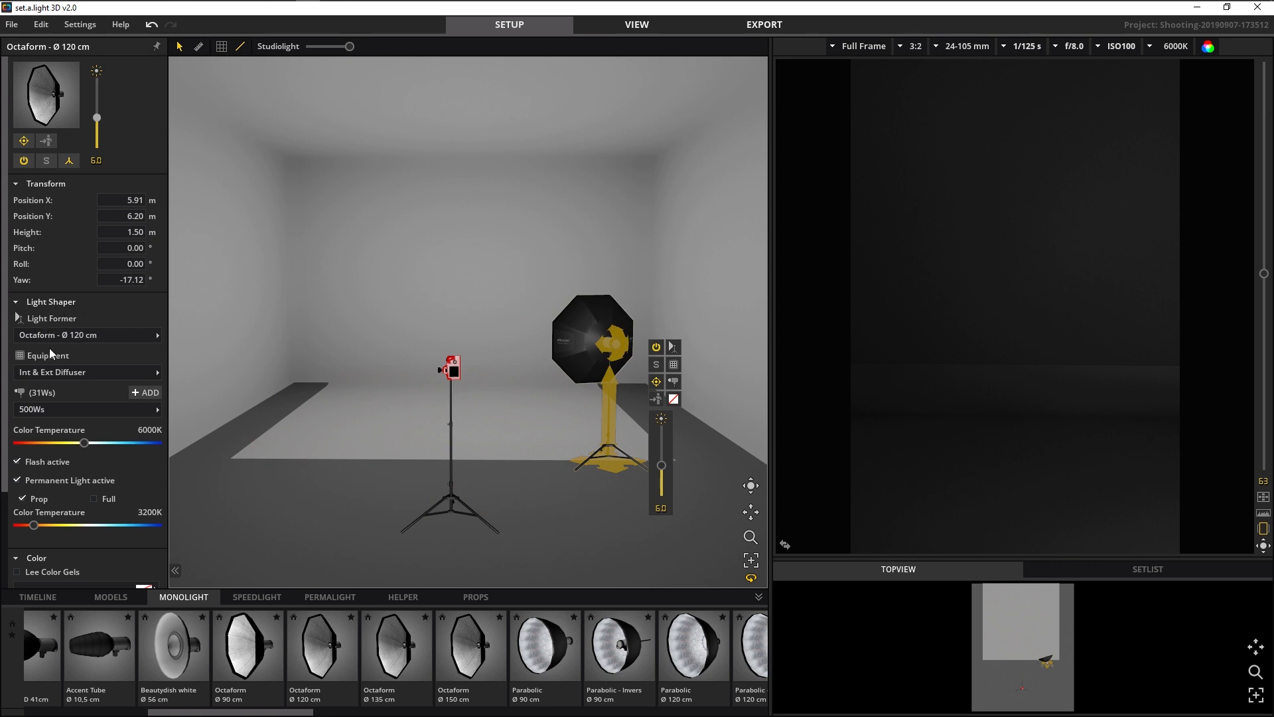
# Browse the light former library for the octaform light without changing the shaper.
pyautogui.click(61, 336)
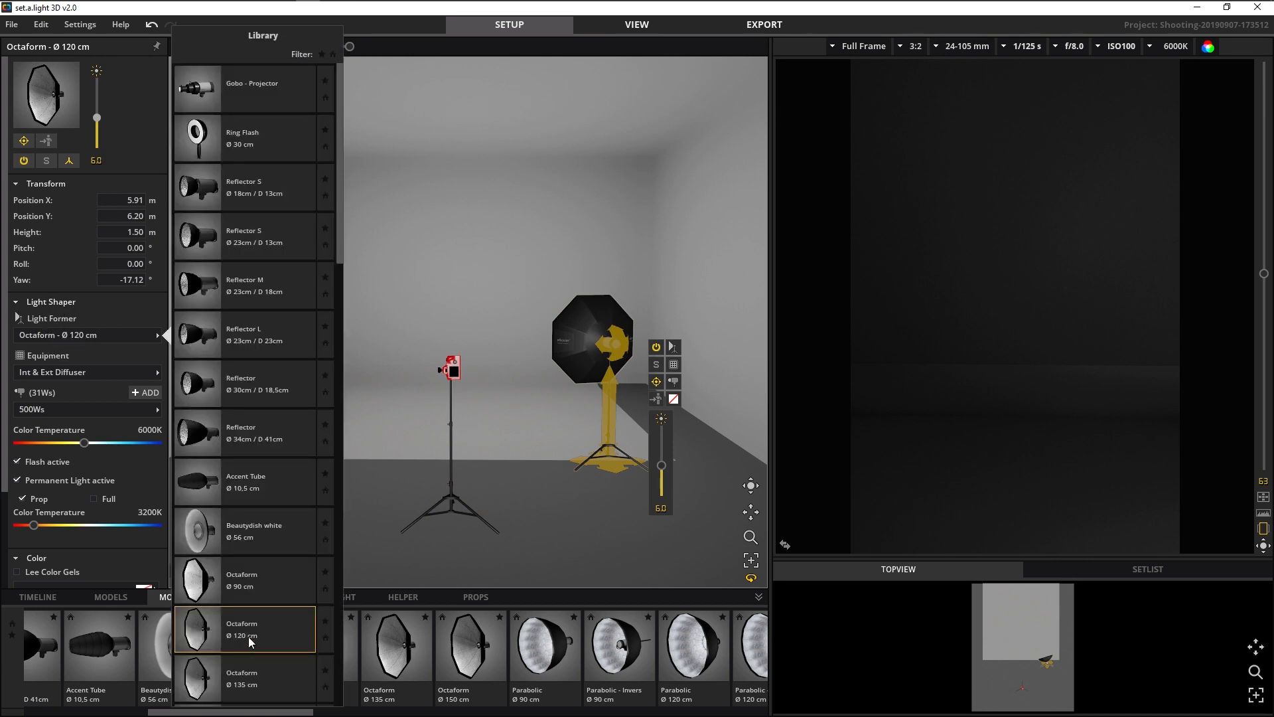
pyautogui.scroll(-3, 254, 272)
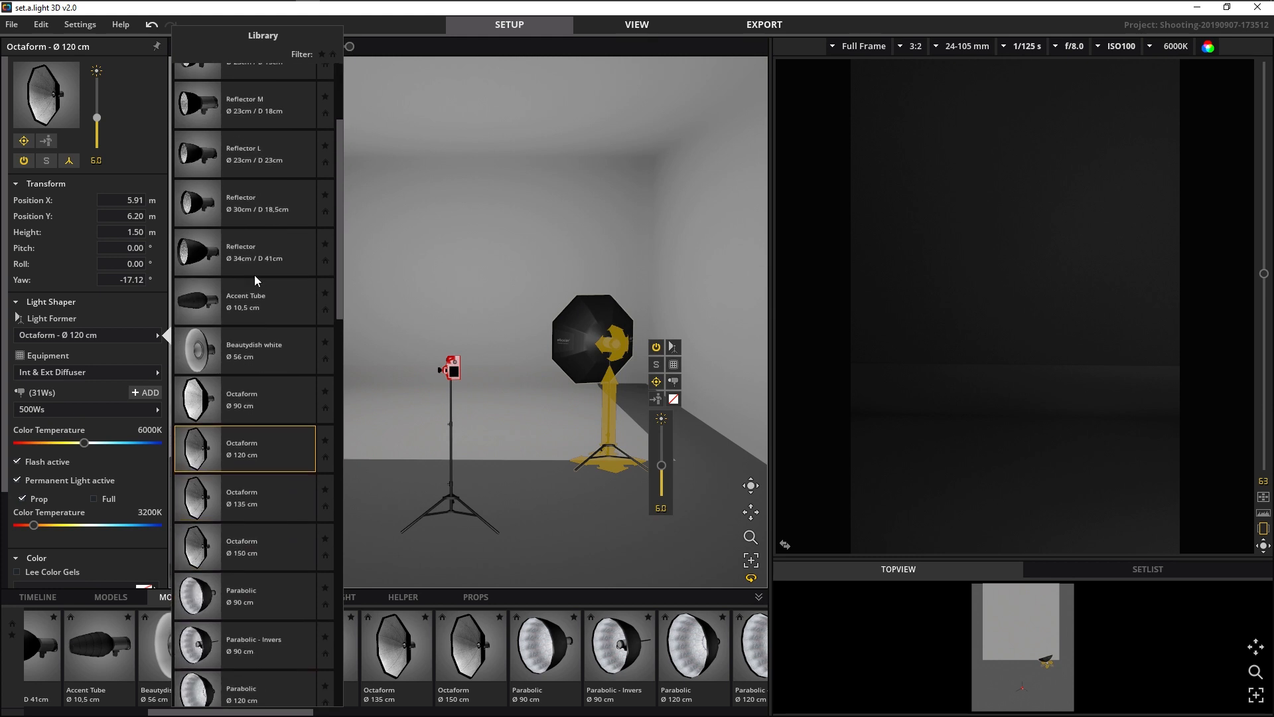
pyautogui.scroll(3, 265, 258)
pyautogui.click(153, 369)
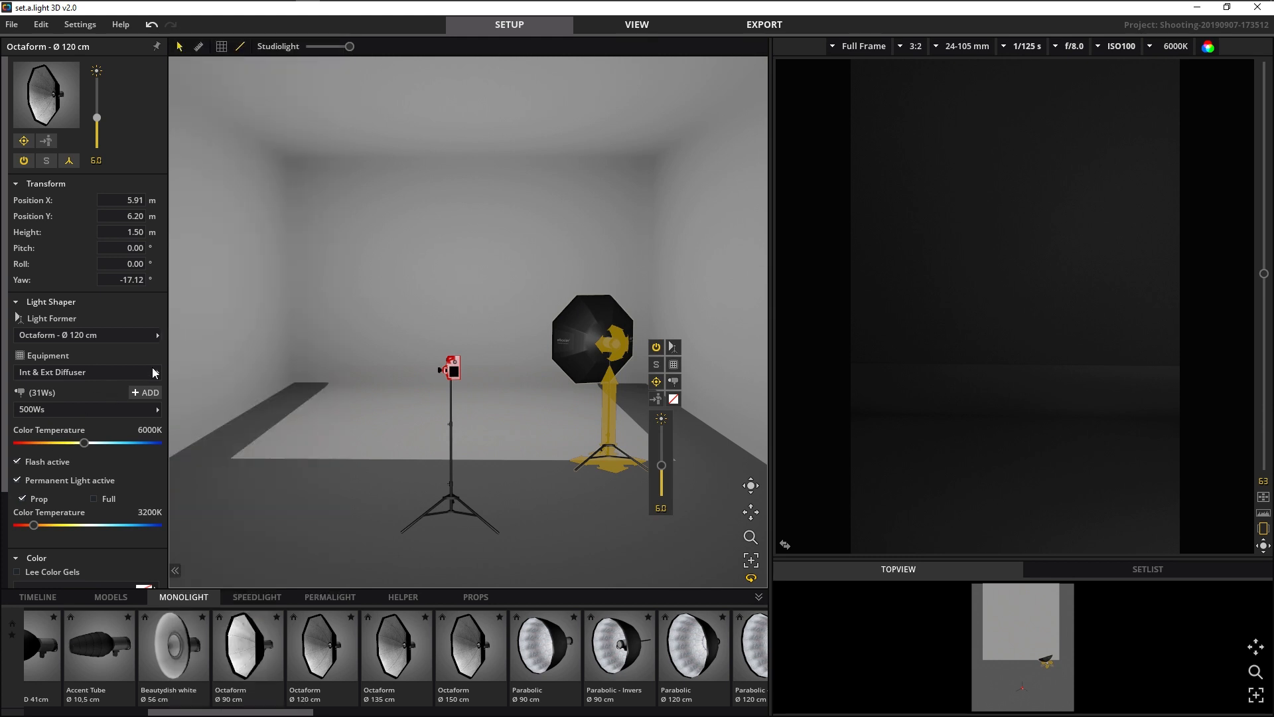
# Compare the octaform's Open, Grid, Internal Diffuser and Int & Ext Diff + Grid variants, then return to Int & Ext Diffuser.
pyautogui.click(101, 374)
pyautogui.click(252, 284)
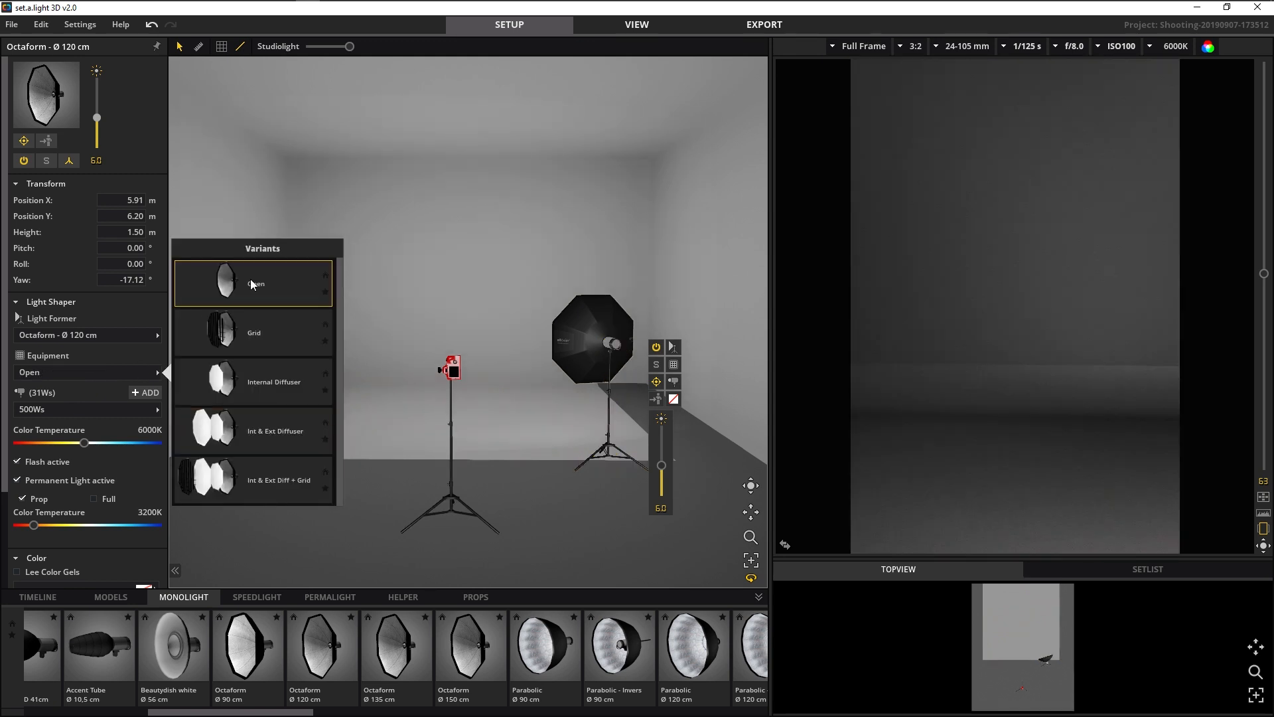
pyautogui.click(256, 336)
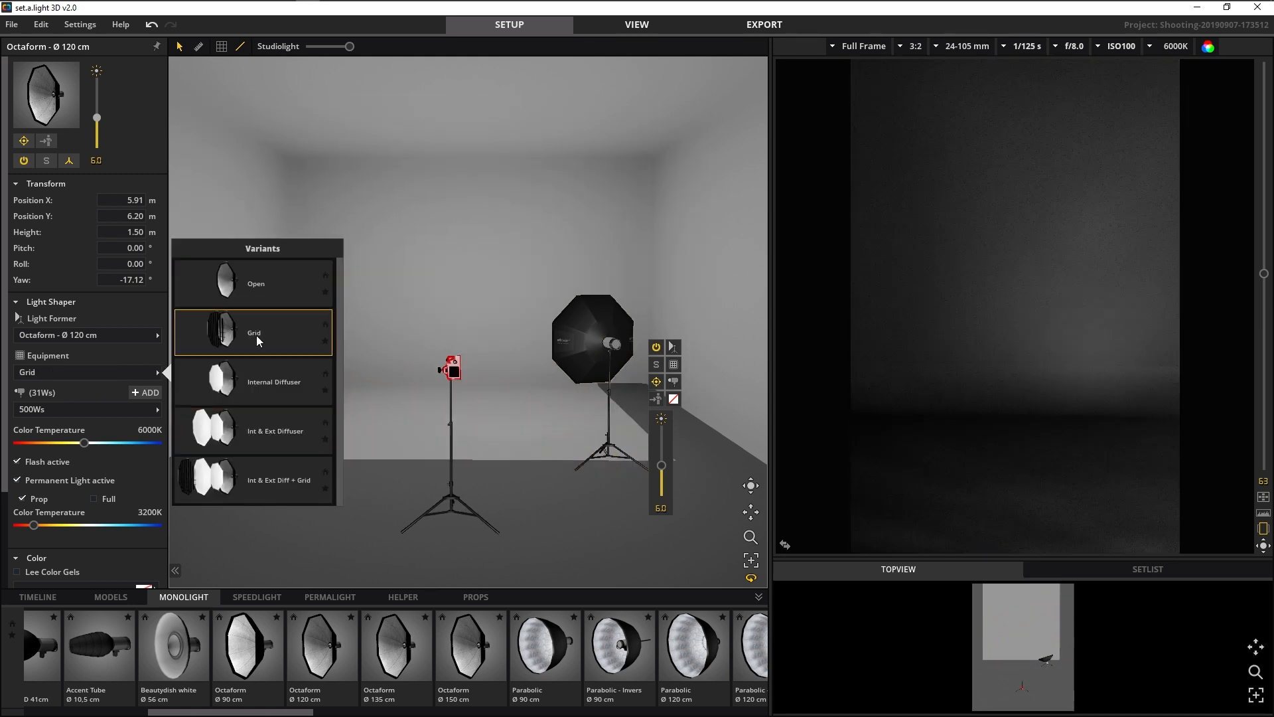
pyautogui.click(265, 393)
pyautogui.click(262, 437)
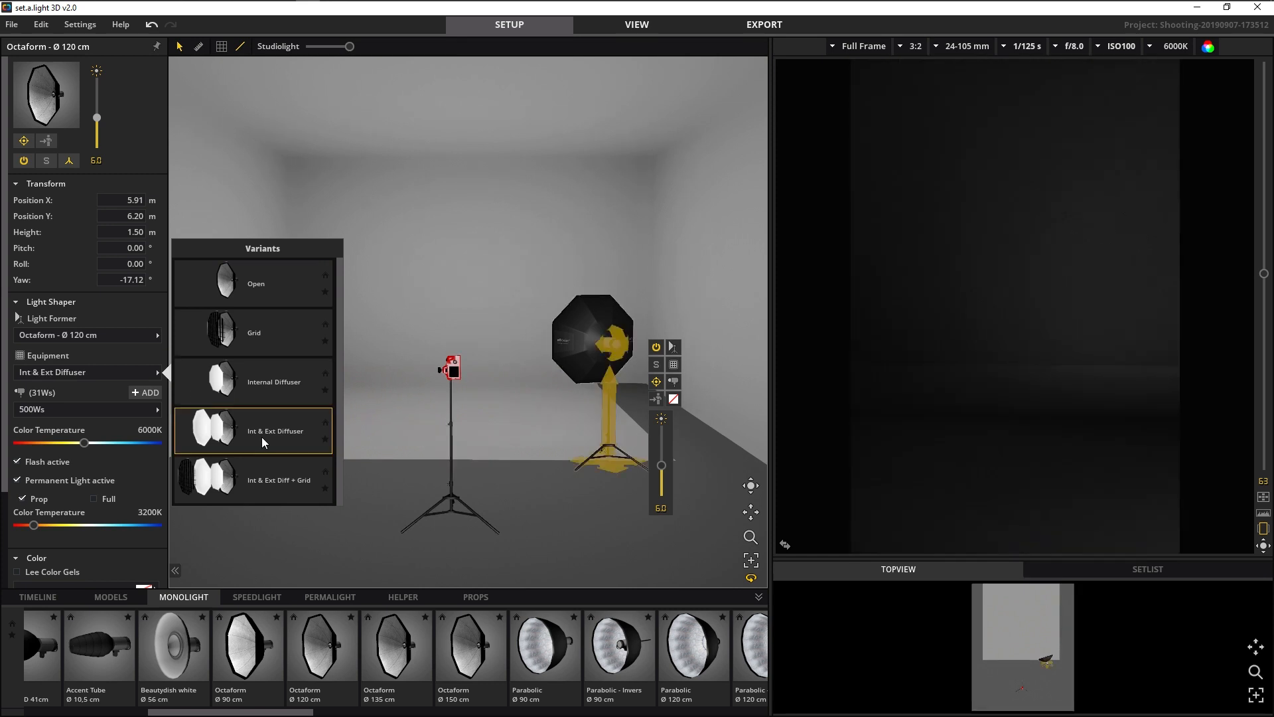
pyautogui.click(255, 478)
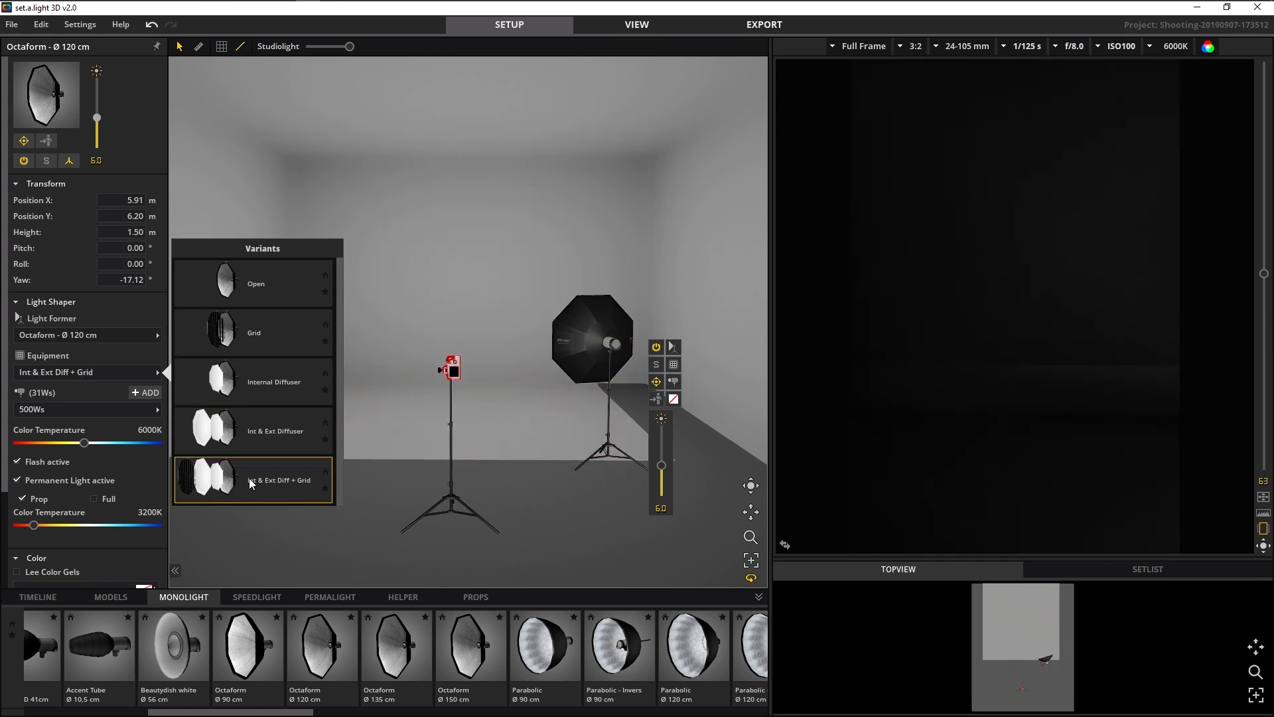
pyautogui.click(248, 430)
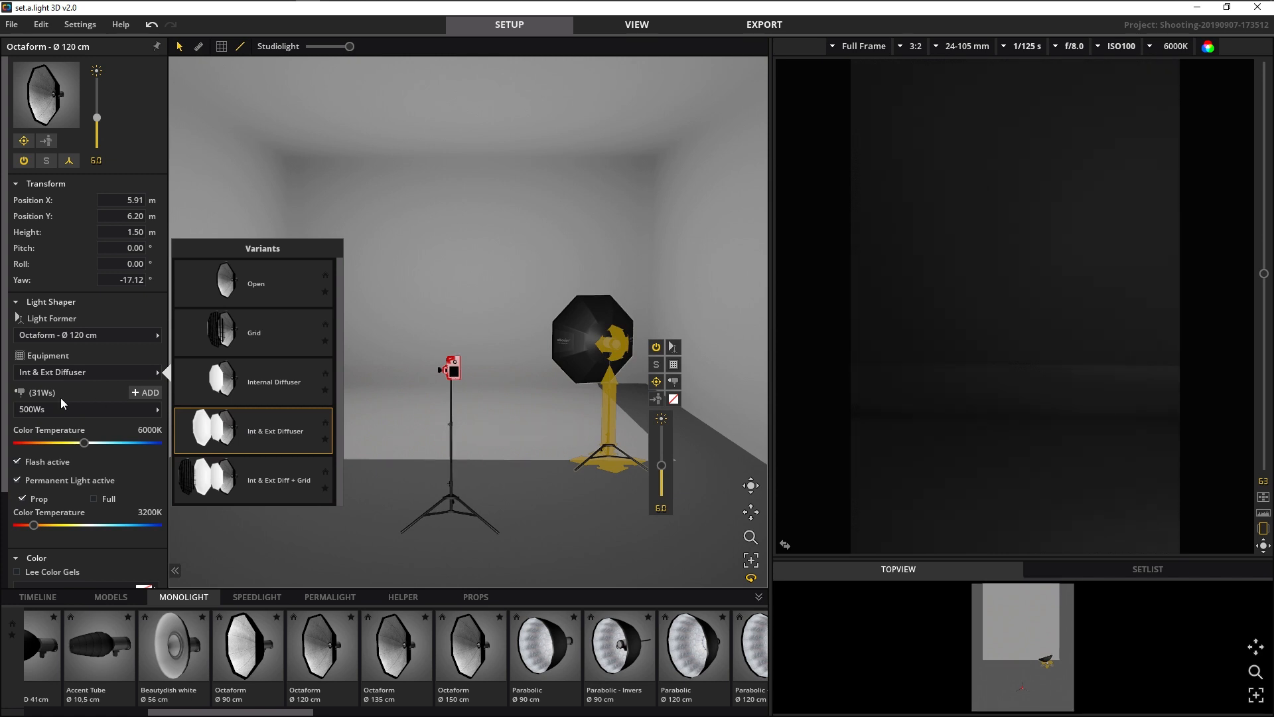
# Review the power and control range options for adding a custom flash head, without adding one.
pyautogui.click(149, 394)
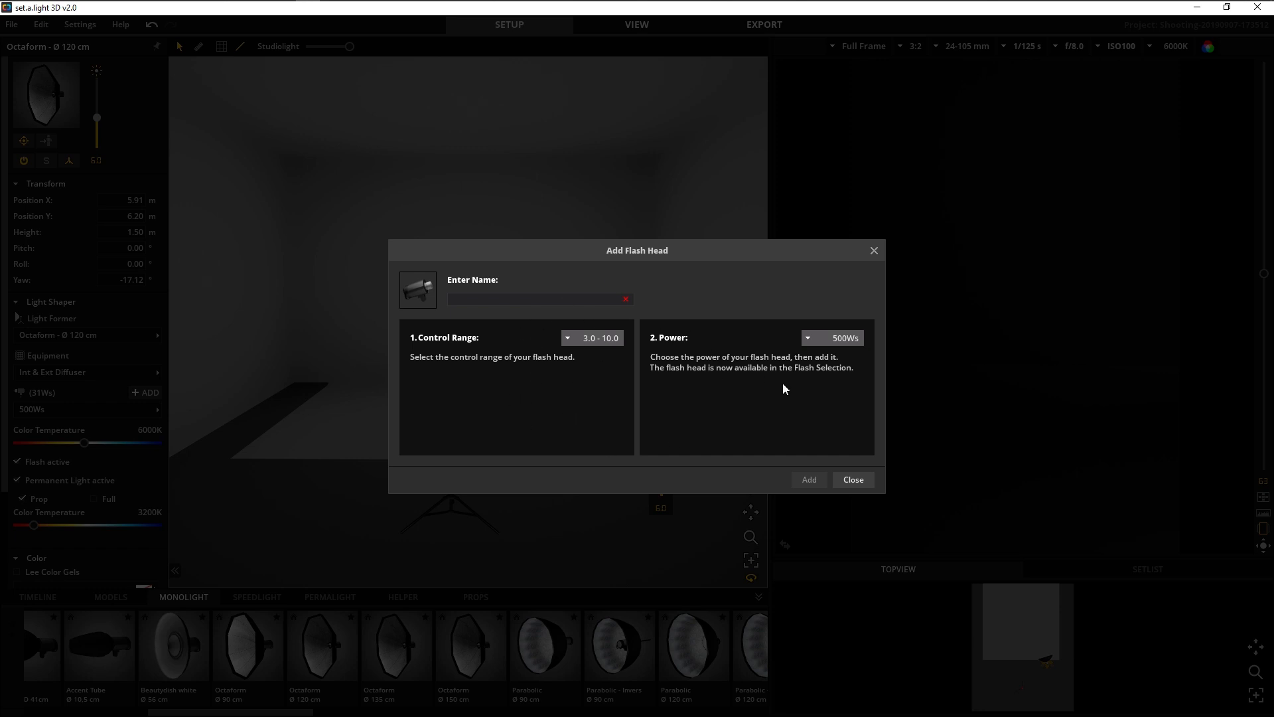
pyautogui.click(834, 336)
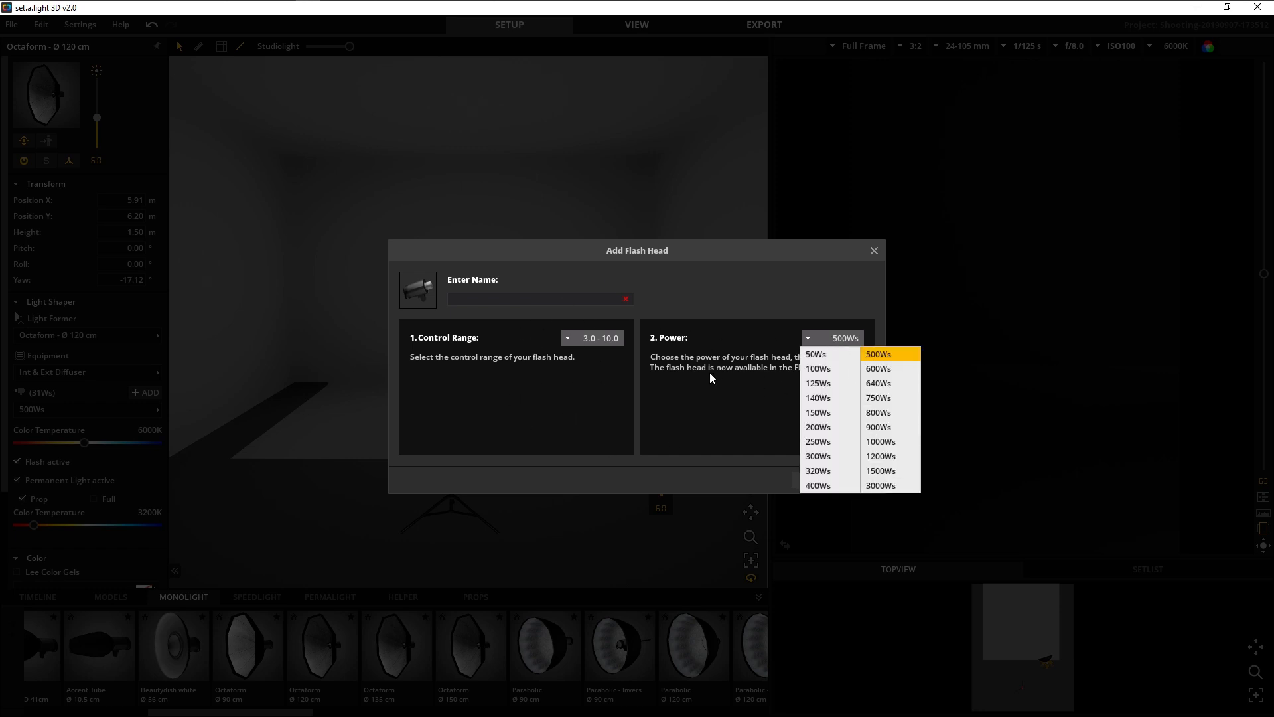
pyautogui.click(599, 336)
pyautogui.click(599, 338)
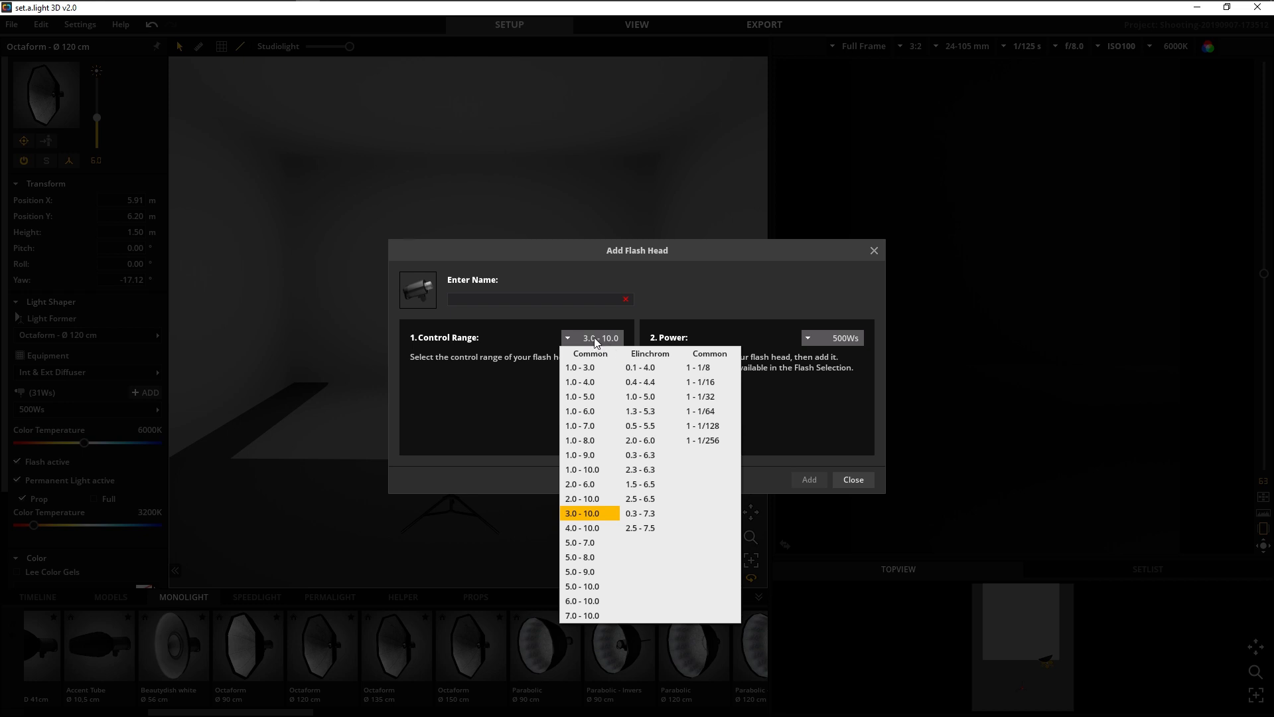
pyautogui.click(612, 338)
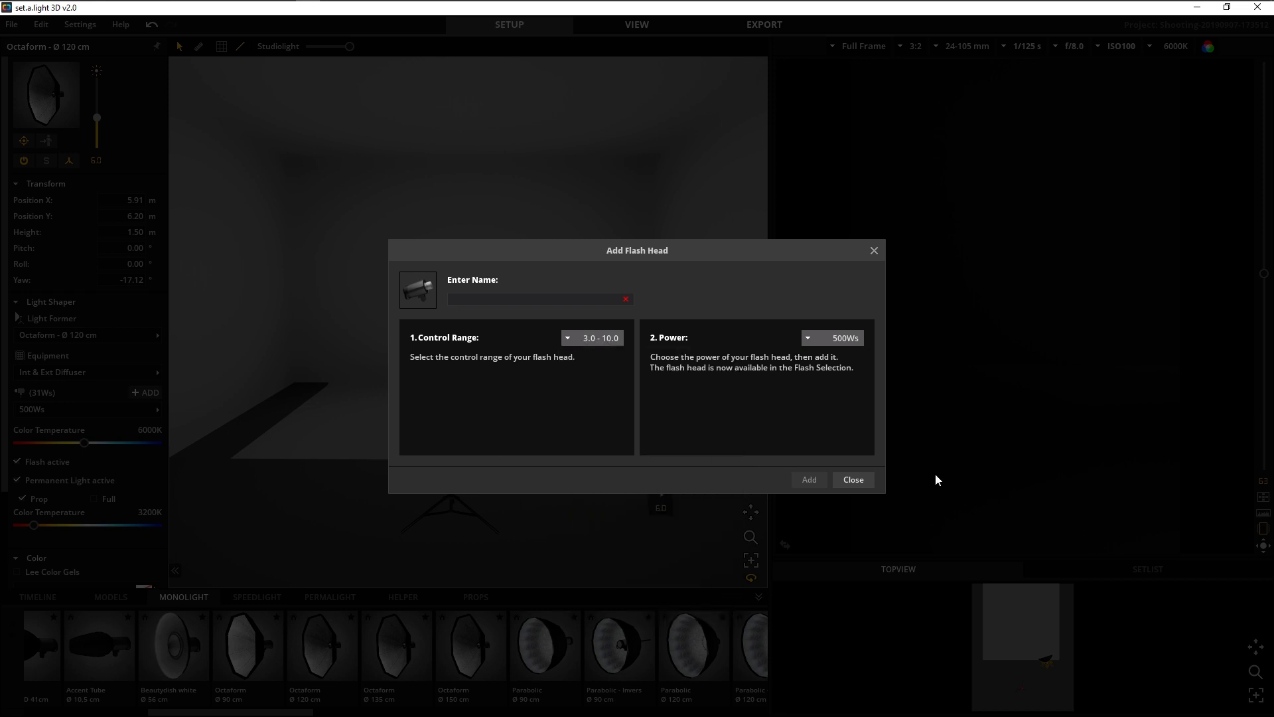
pyautogui.click(853, 479)
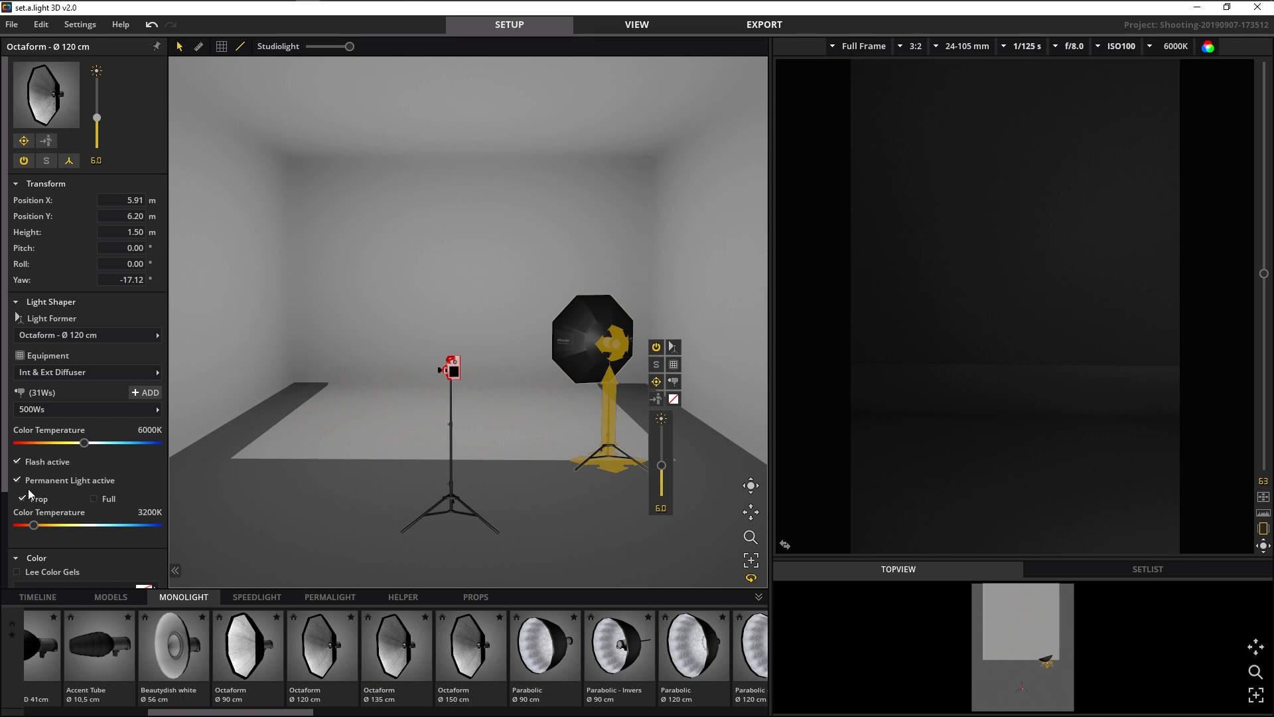
# Examine the octaform's color temperature and gel settings and its quick choices for light former, variant, flash head and color.
pyautogui.scroll(-1, 85, 498)
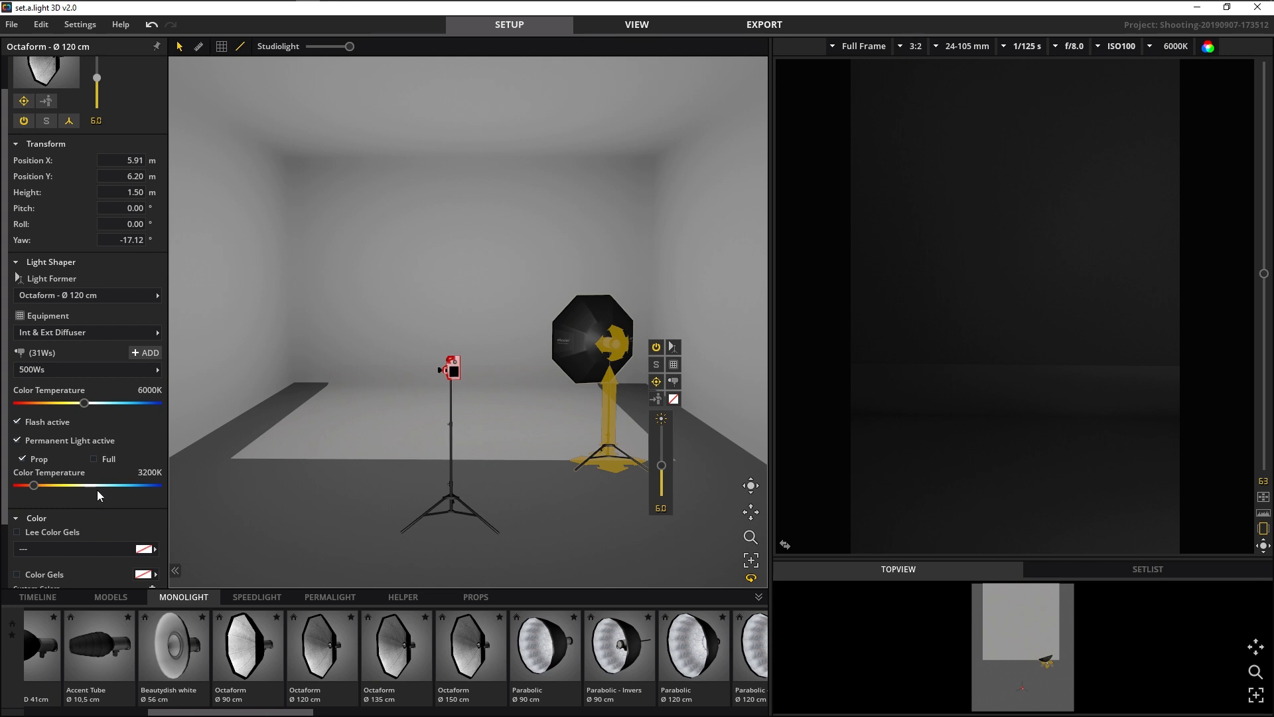
pyautogui.scroll(-1, 97, 490)
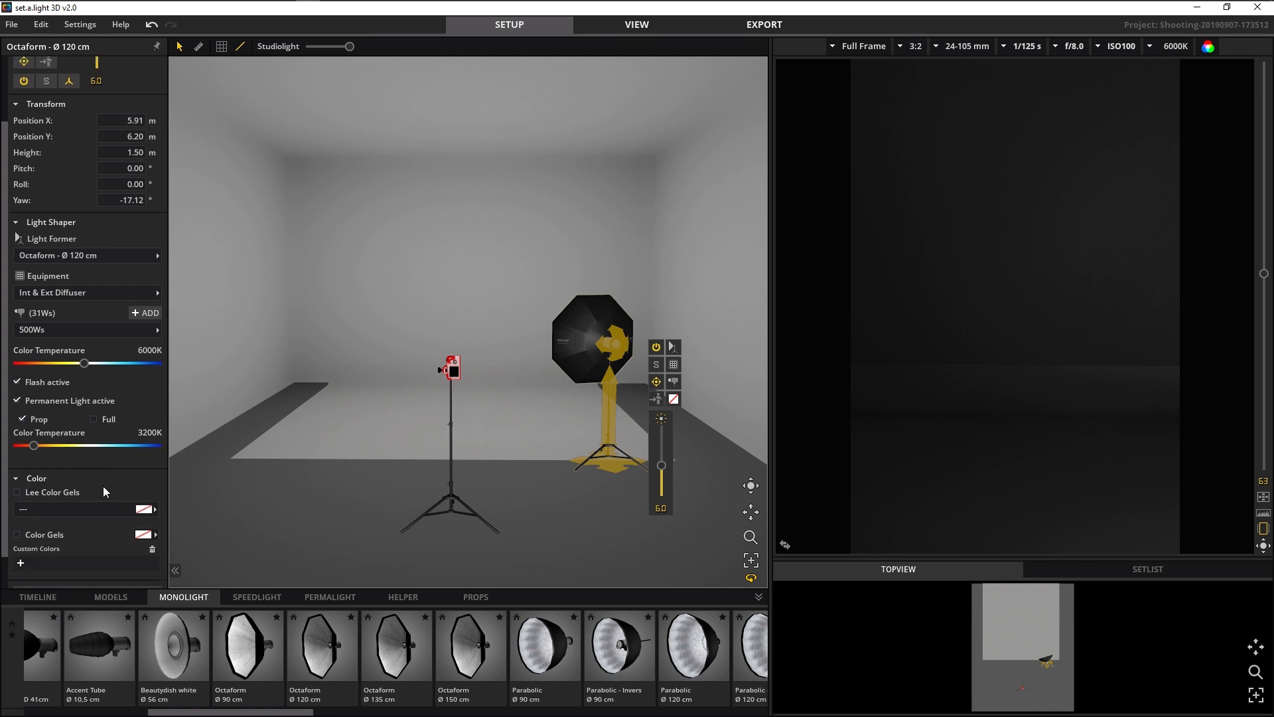
pyautogui.scroll(-1, 97, 479)
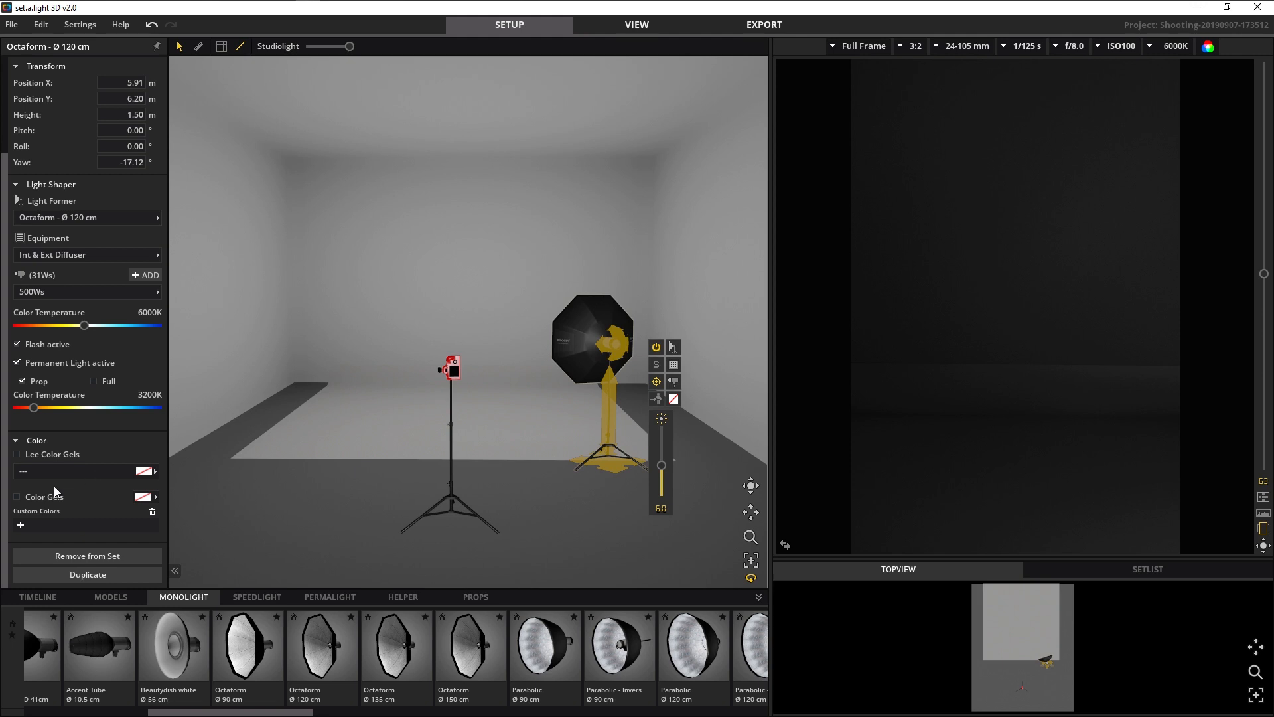
pyautogui.scroll(3, 101, 401)
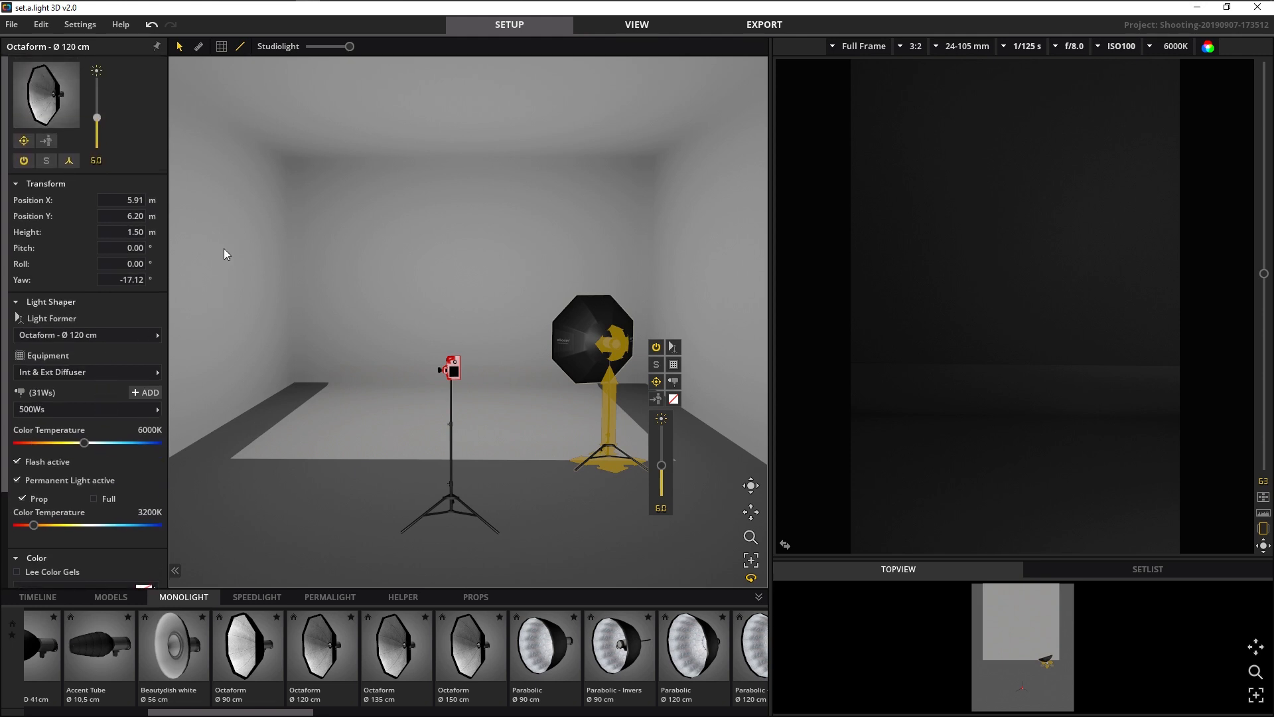
pyautogui.click(673, 365)
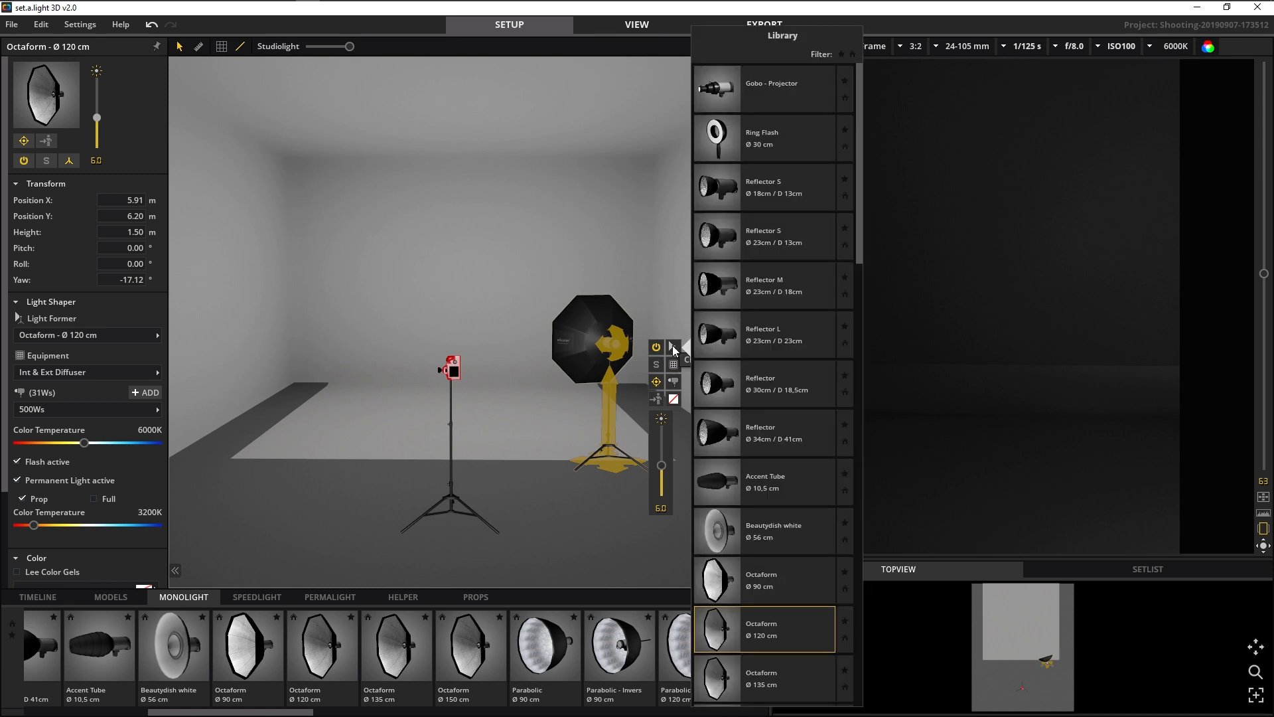
pyautogui.click(674, 364)
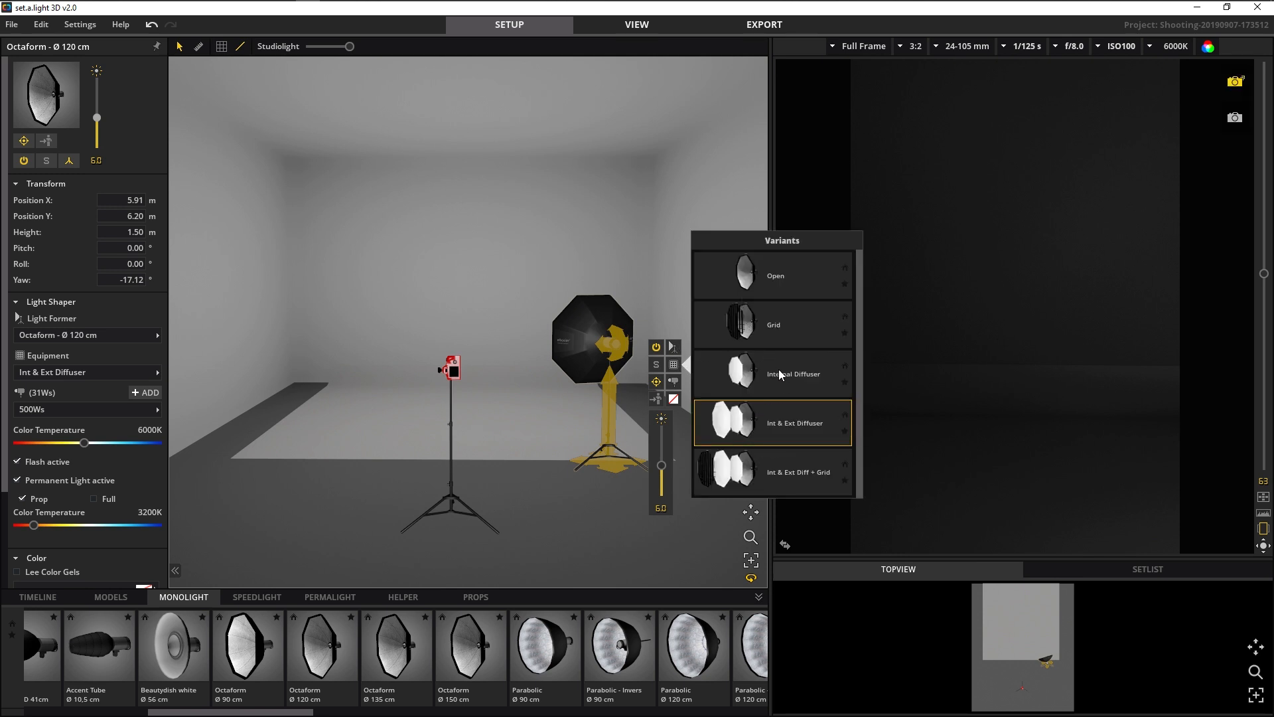
pyautogui.click(674, 382)
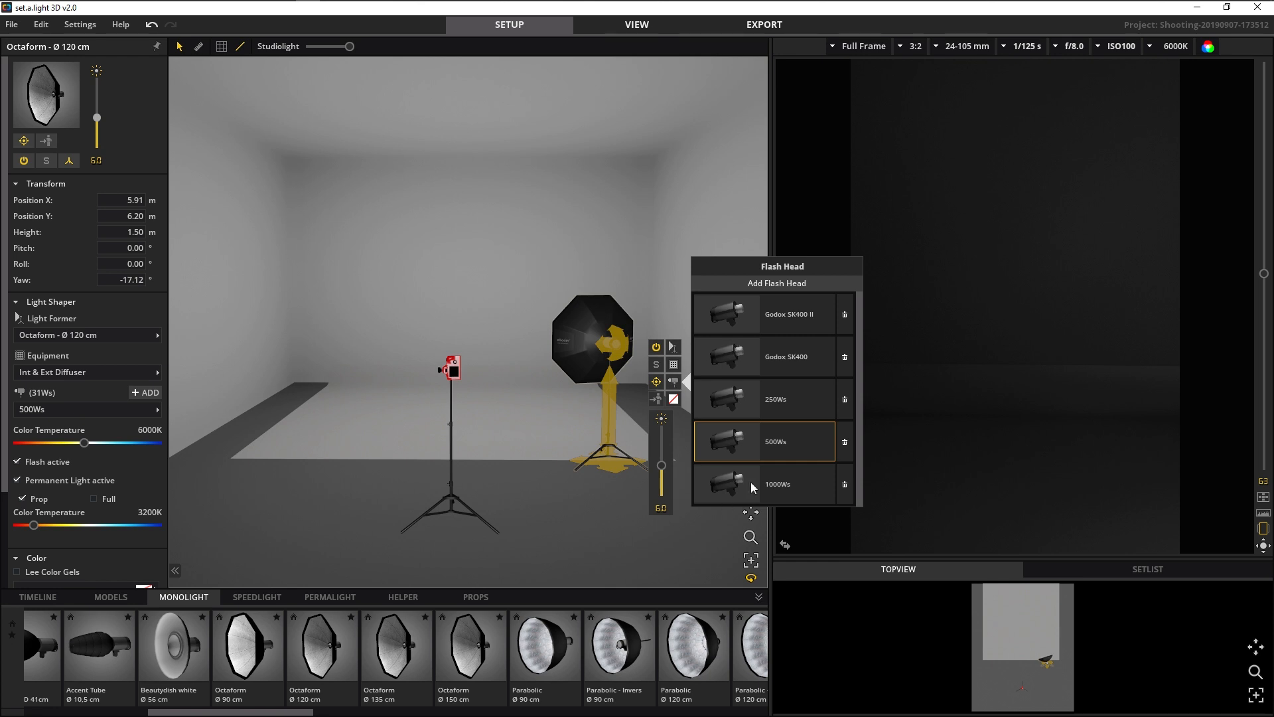
pyautogui.click(675, 399)
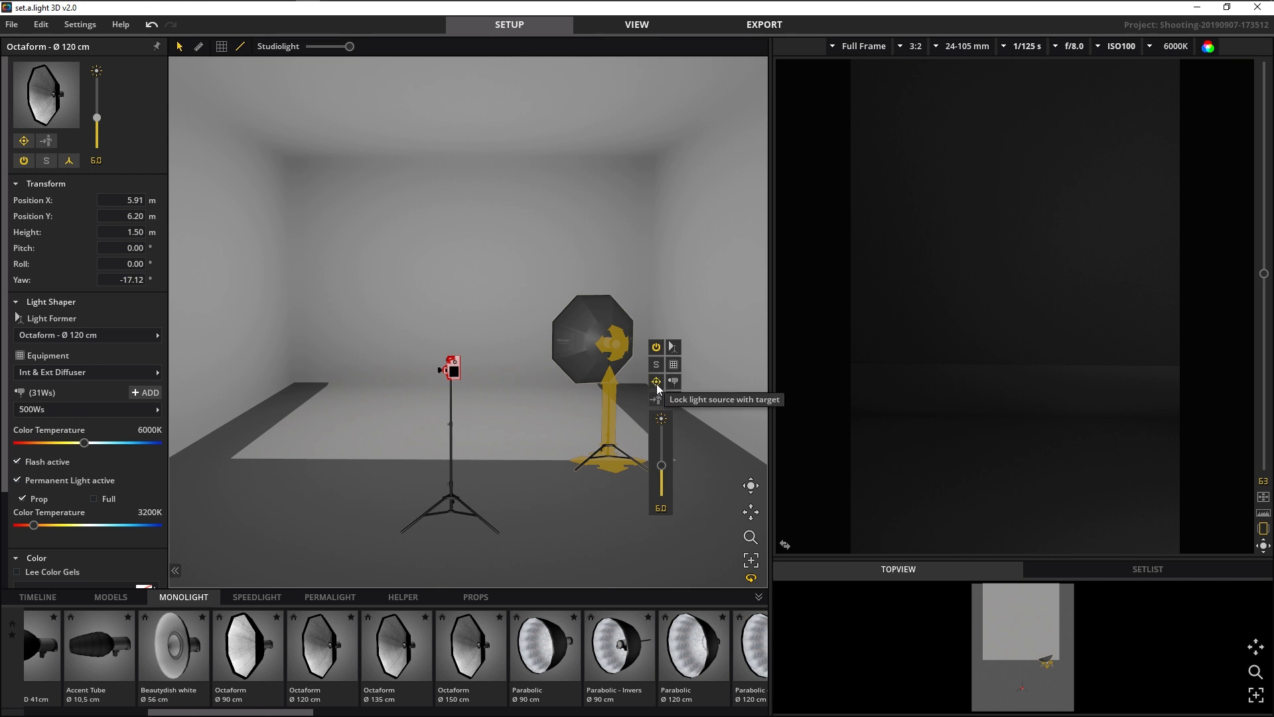
# Move the octaform towards the camera to about X 5.47 m, Y 7.76 m, then toggle its solo mode and its power.
pyautogui.moveTo(616, 466); pyautogui.dragTo(631, 510)
pyautogui.click(643, 416)
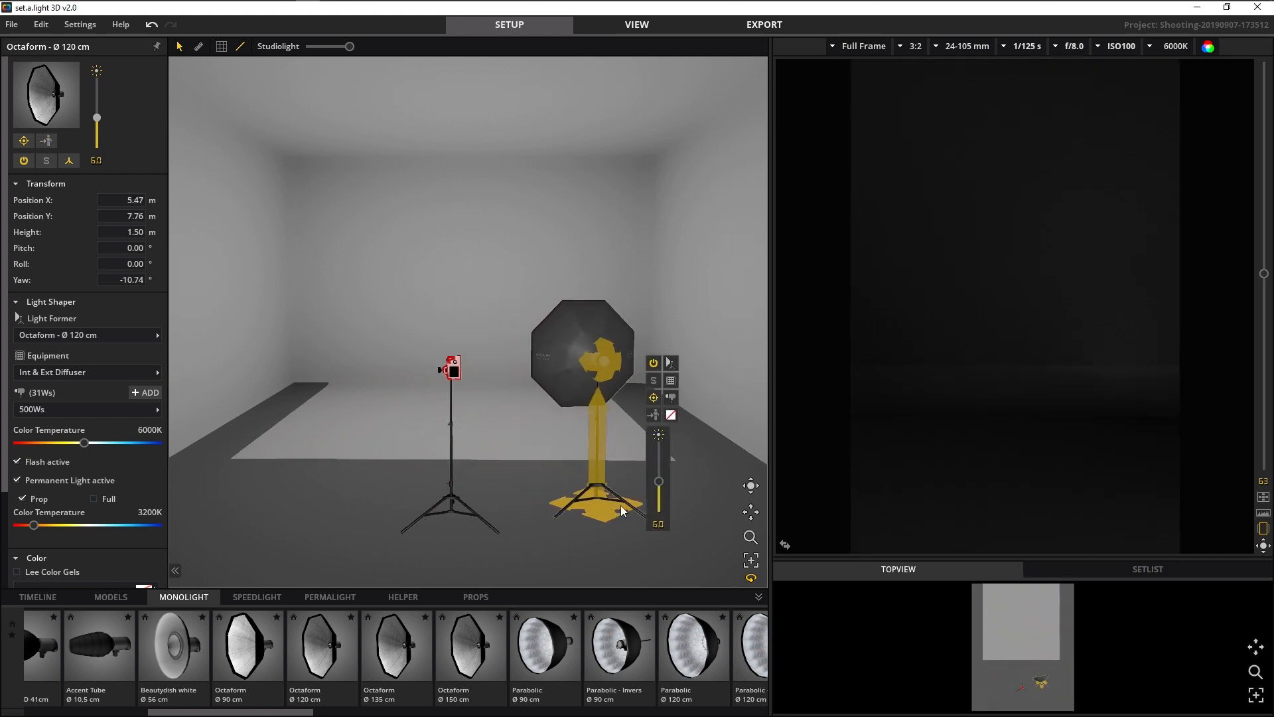
pyautogui.click(653, 383)
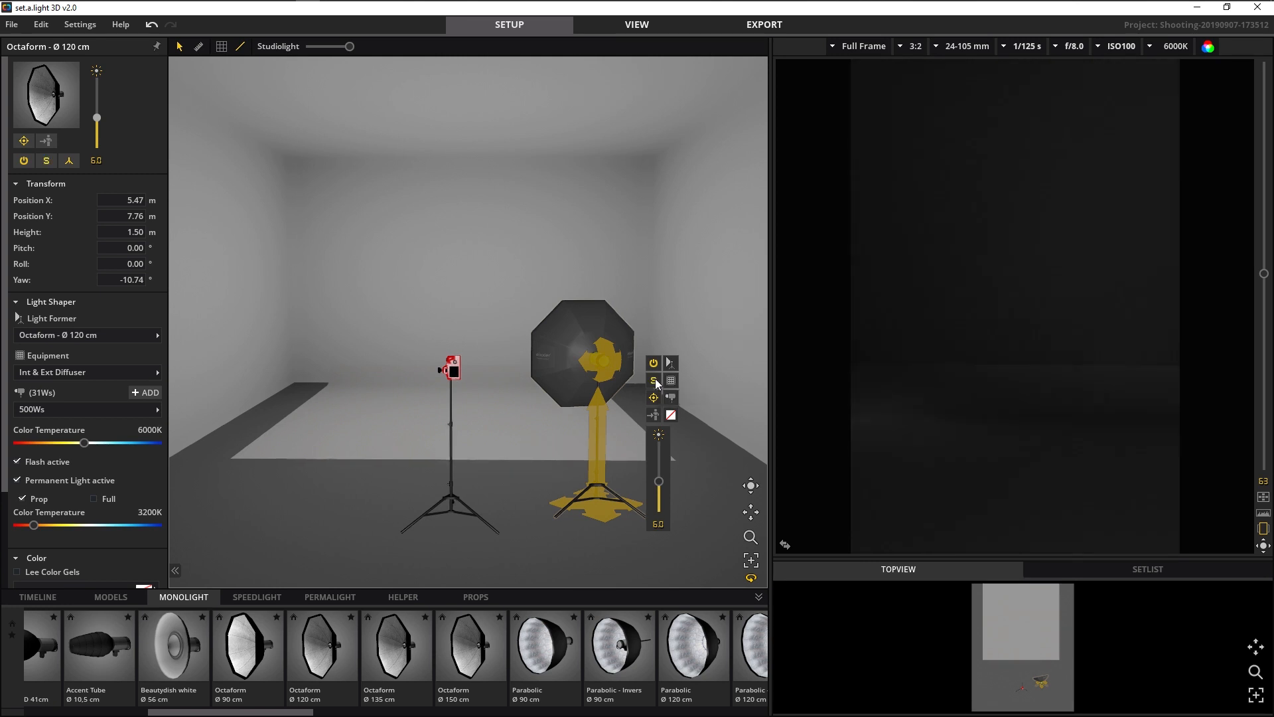
pyautogui.click(656, 384)
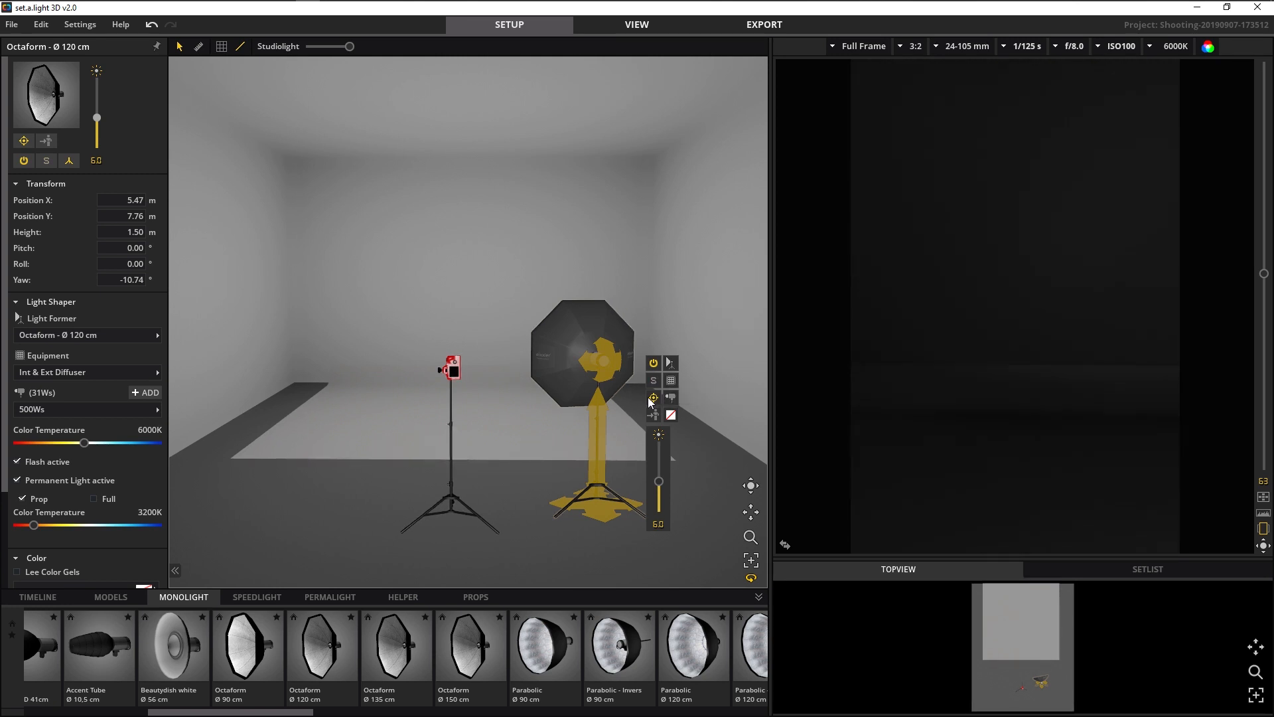
pyautogui.click(654, 364)
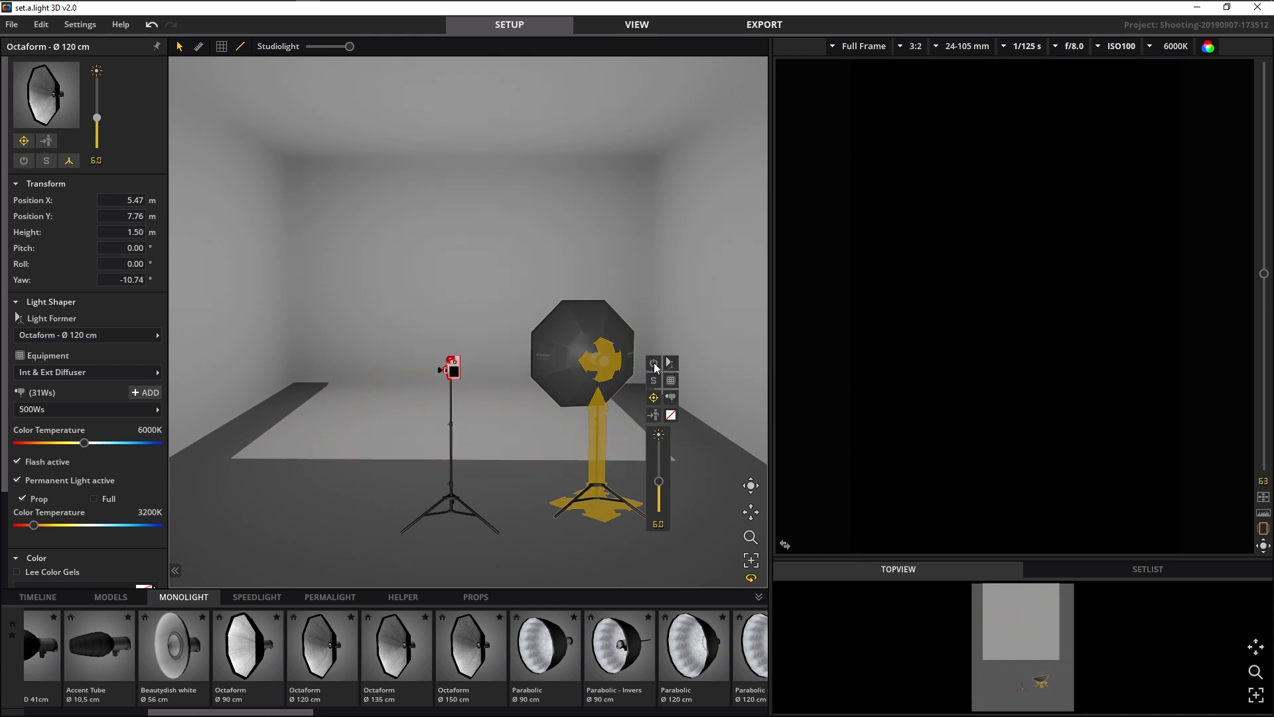
pyautogui.click(654, 364)
# Move the octaform onto the background, toggle its power off and on, and place it at about X 6.15 m, Y 6.27 m.
pyautogui.moveTo(635, 450); pyautogui.dragTo(552, 430)
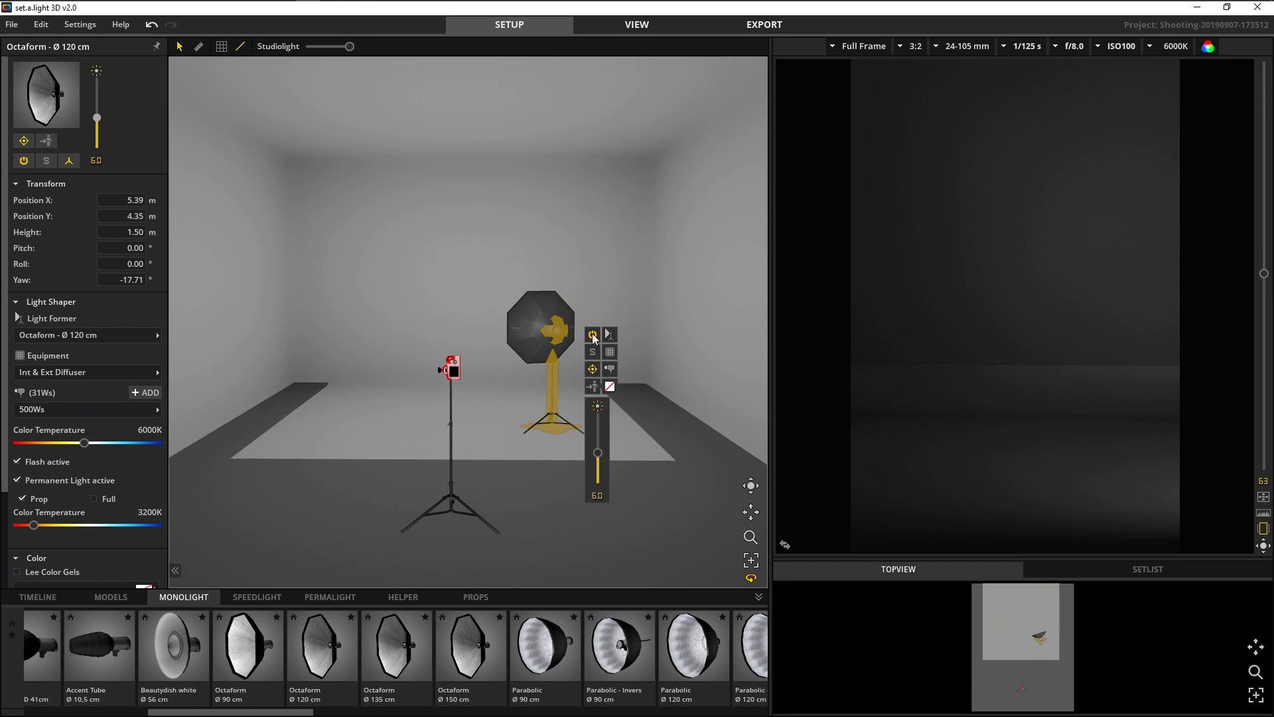
pyautogui.click(593, 335)
pyautogui.click(593, 336)
pyautogui.moveTo(556, 440); pyautogui.dragTo(603, 466)
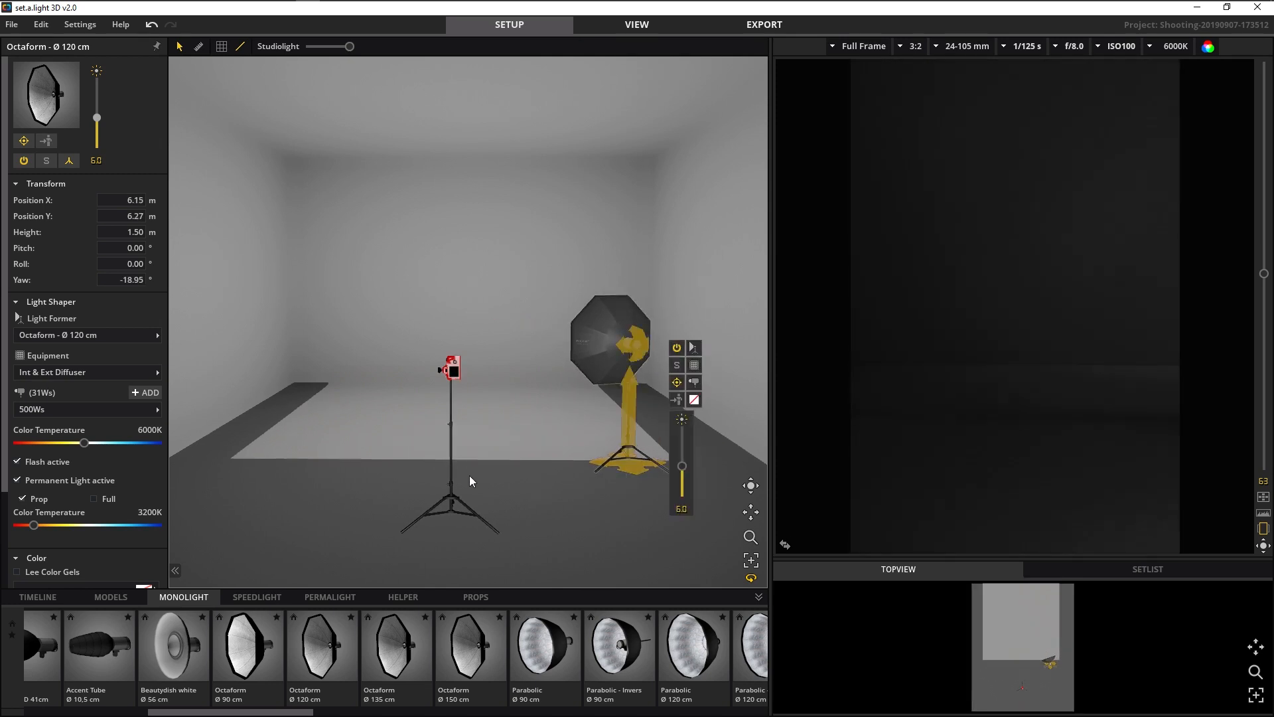
# Add a Reflector M Ø 23 cm / D 18 cm monolight at power 10 and move it to about X 1.40 m, Y 4.15 m.
pyautogui.scroll(5, 311, 663)
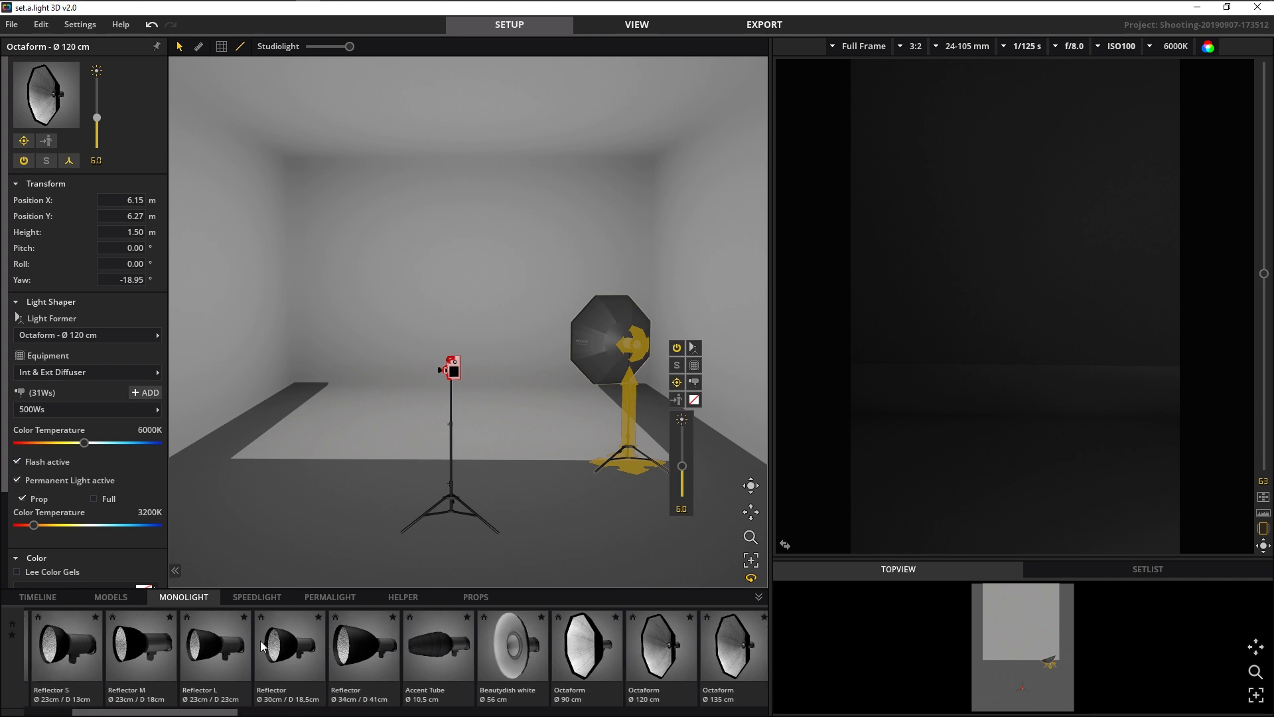
pyautogui.scroll(2, 199, 644)
pyautogui.scroll(2, 214, 648)
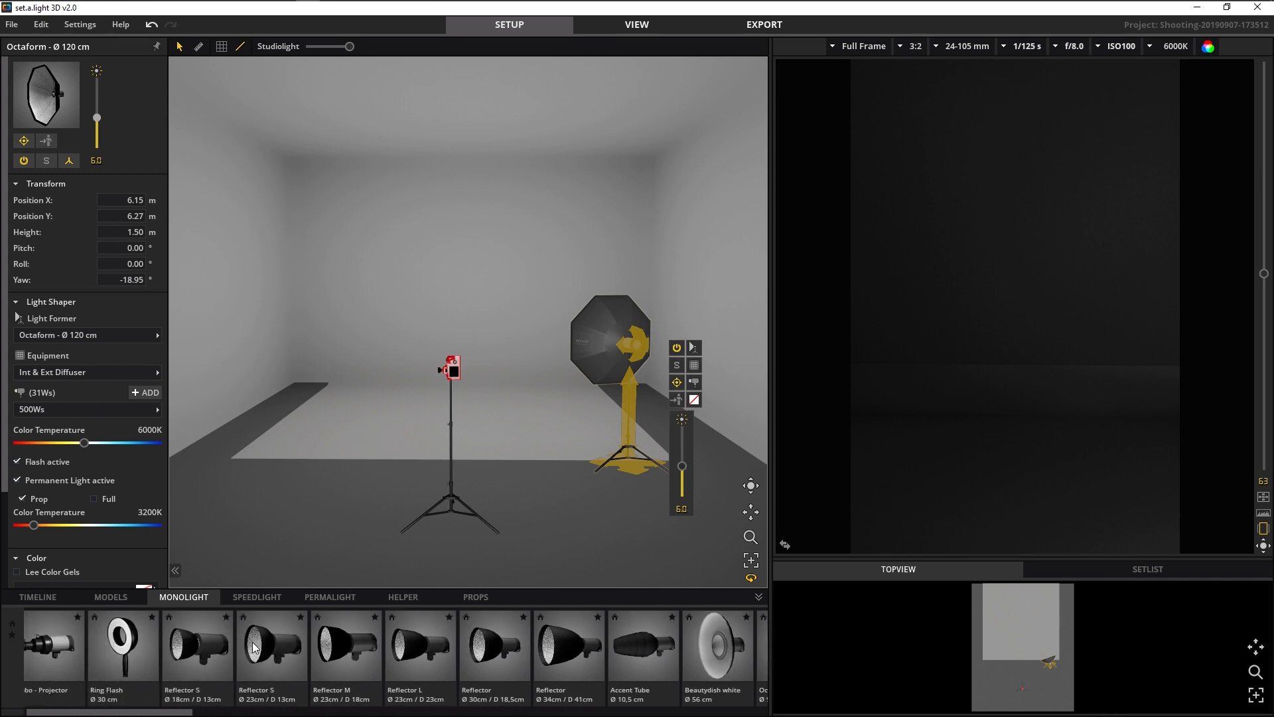
pyautogui.doubleClick(359, 664)
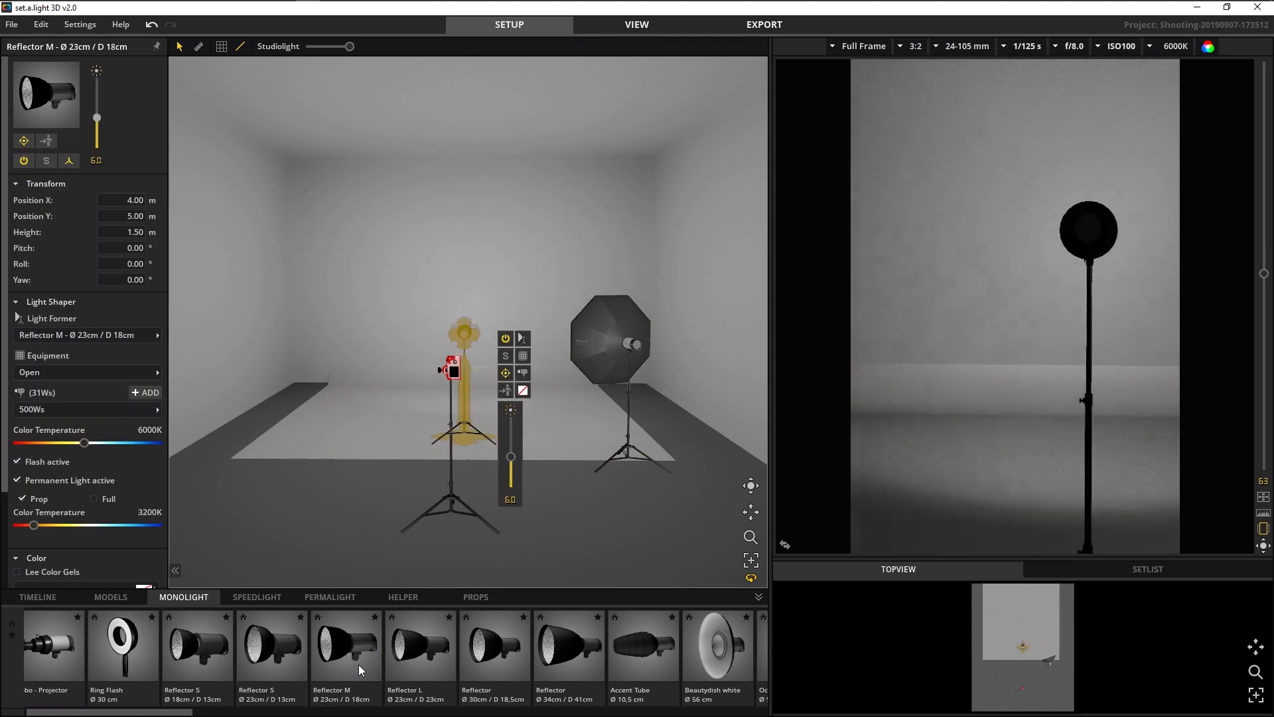
pyautogui.moveTo(465, 428); pyautogui.dragTo(341, 416)
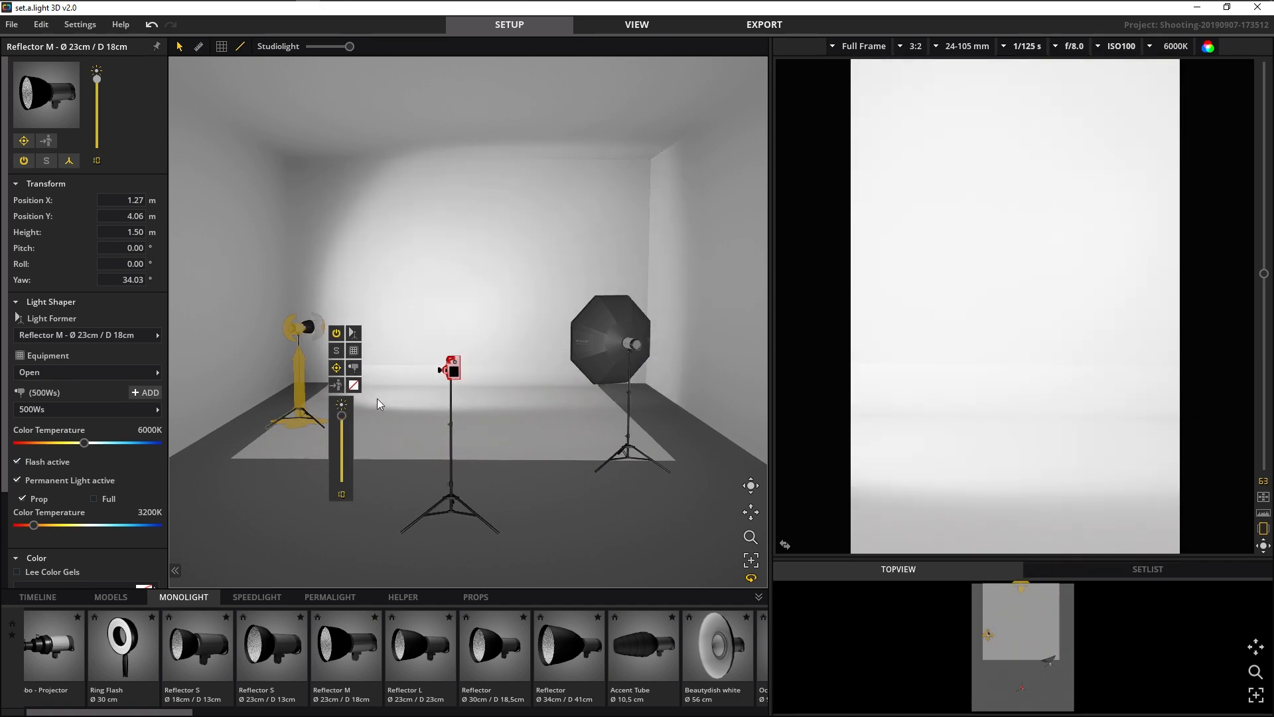
pyautogui.moveTo(296, 425)
pyautogui.mouseDown()
pyautogui.moveTo(281, 425)
pyautogui.moveTo(296, 428)
pyautogui.mouseUp()
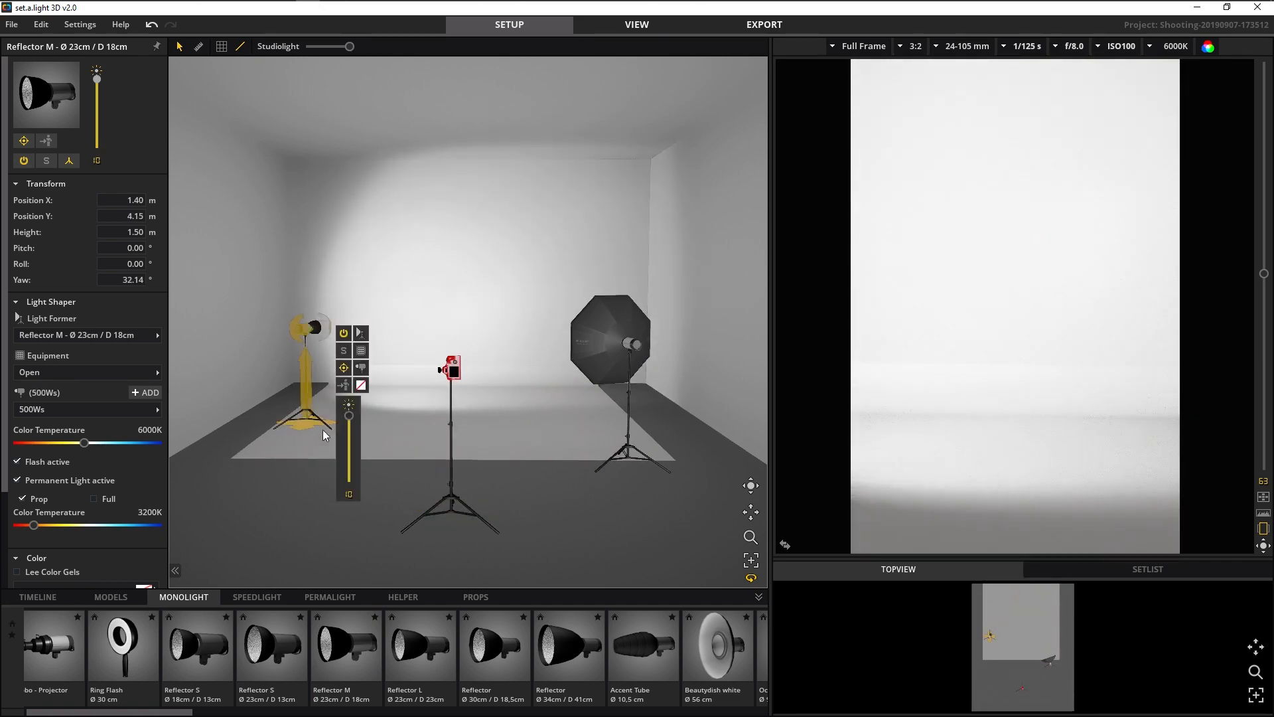
# Set the octaform's power to 7.3 and the reflector's to 4.8, moving the reflector to about X 1.13 m, Y 4.36 m.
pyautogui.click(629, 426)
pyautogui.moveTo(686, 491); pyautogui.dragTo(683, 454)
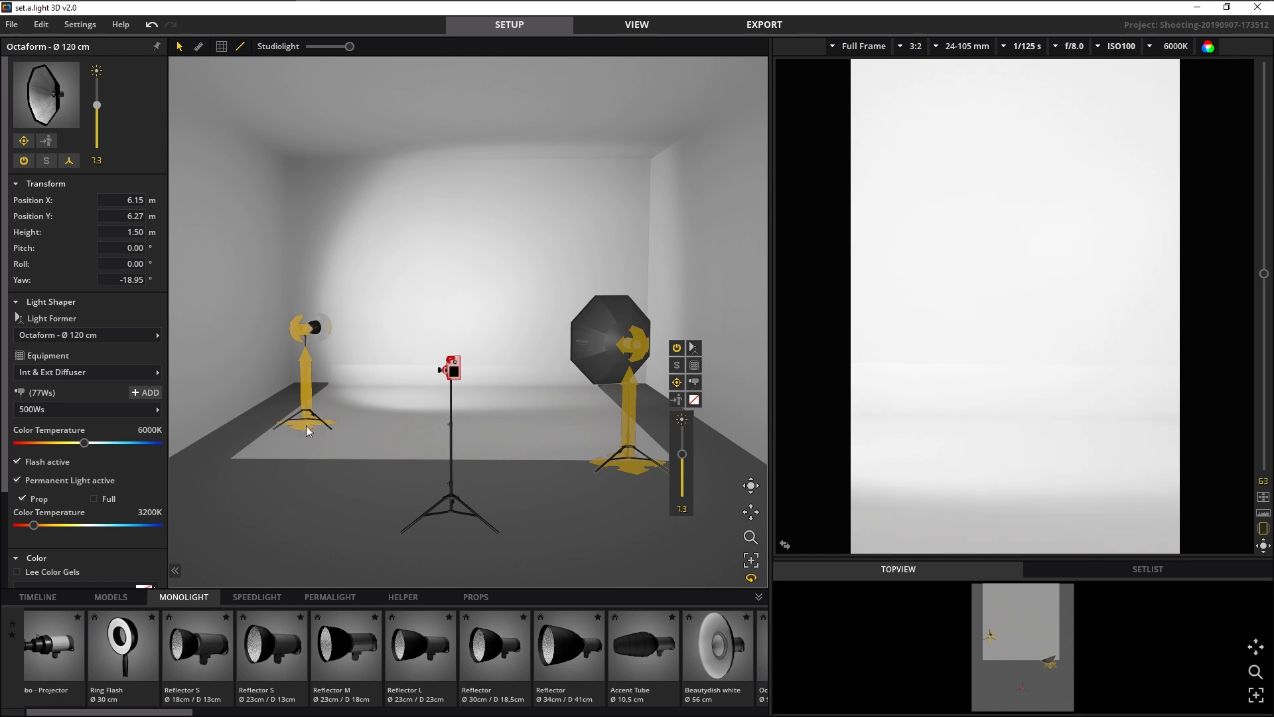
pyautogui.moveTo(309, 423)
pyautogui.mouseDown()
pyautogui.moveTo(286, 460)
pyautogui.moveTo(267, 456)
pyautogui.moveTo(269, 444)
pyautogui.moveTo(320, 471)
pyautogui.moveTo(278, 419)
pyautogui.moveTo(309, 394)
pyautogui.moveTo(288, 413)
pyautogui.moveTo(318, 436)
pyautogui.mouseUp()
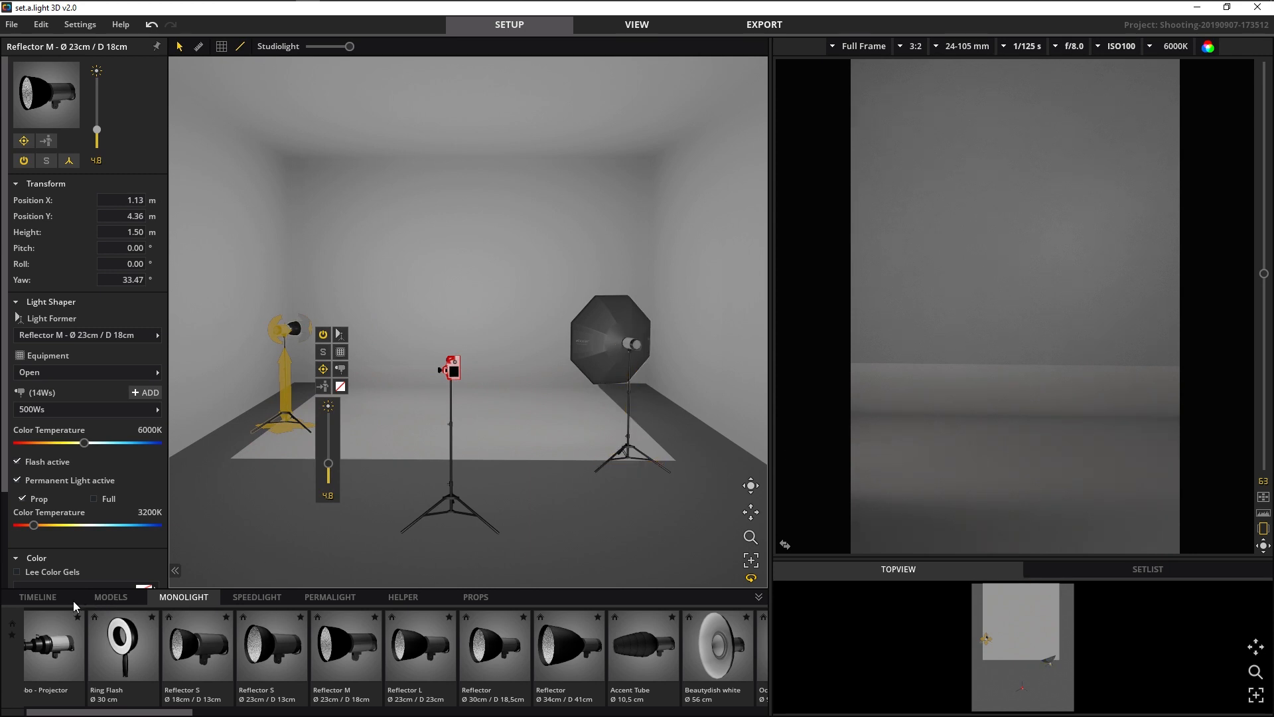
# Add the model Mike to the set and move him back on the background so his whole body fits the camera frame.
pyautogui.click(110, 598)
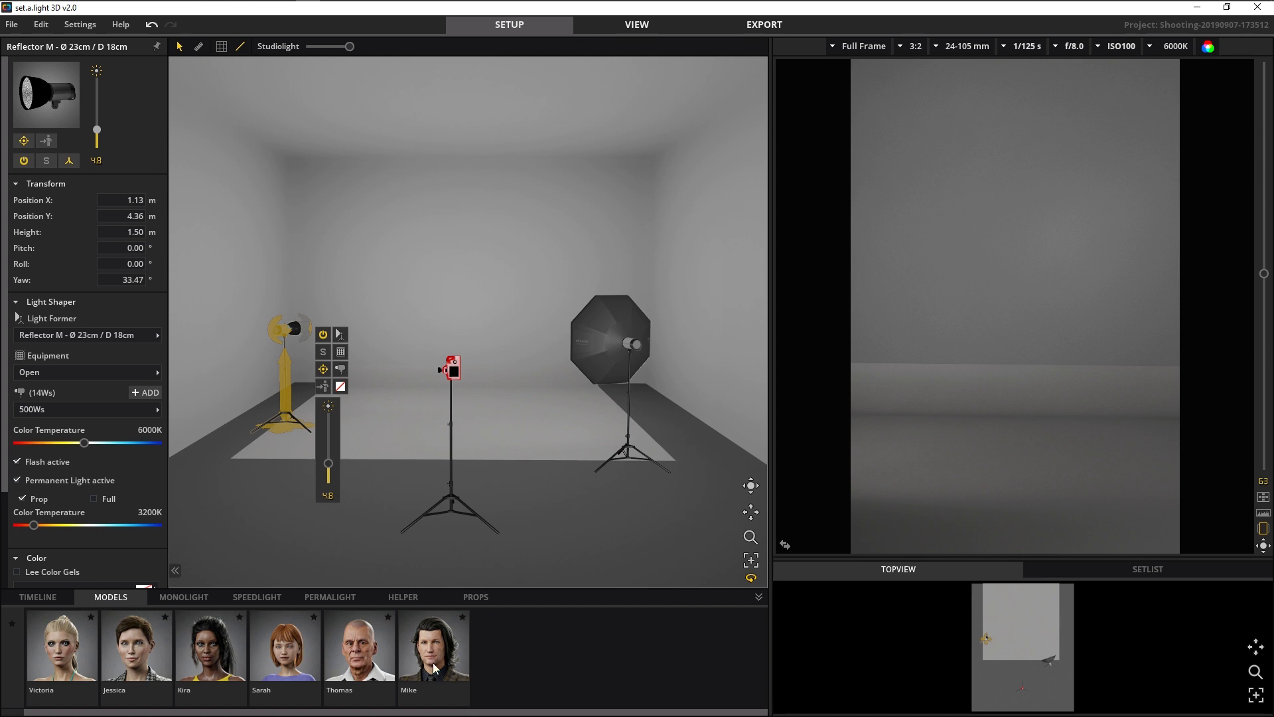
pyautogui.click(433, 663)
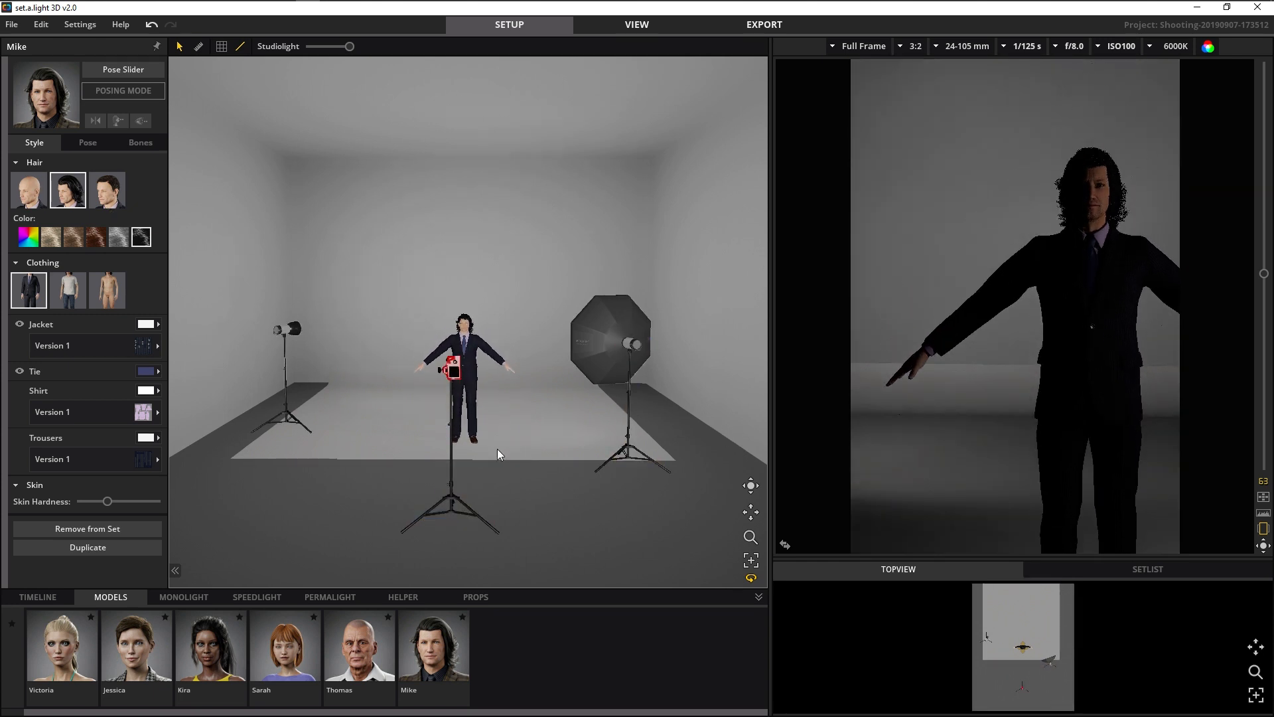
pyautogui.moveTo(498, 450); pyautogui.dragTo(497, 478)
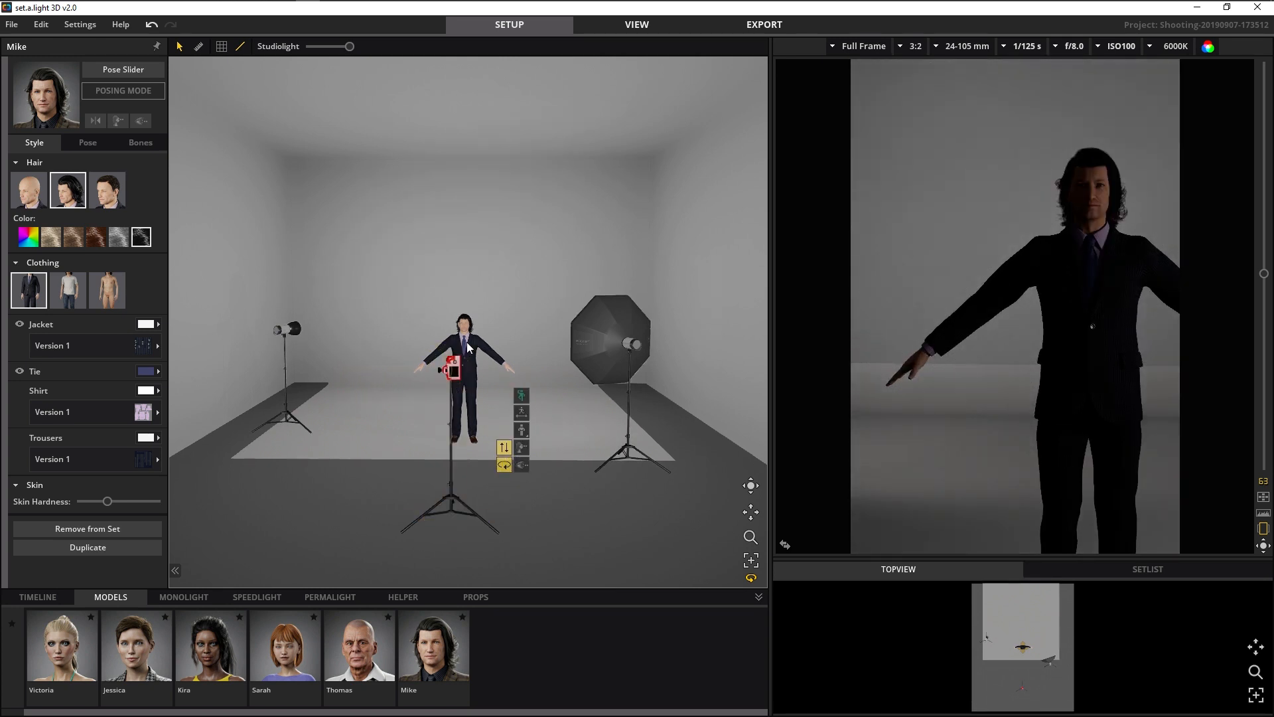
pyautogui.moveTo(468, 347); pyautogui.dragTo(443, 331)
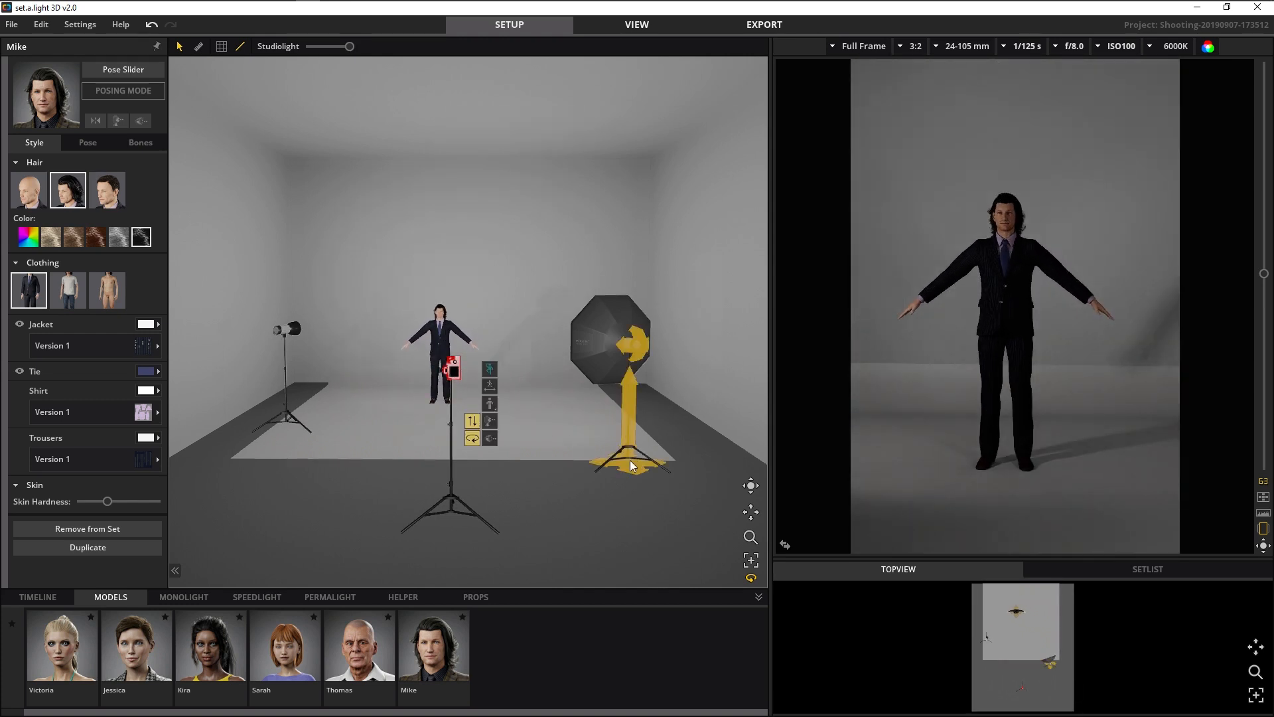
# Aim the octaform at the model, move it to about X 5.20 m, Y 4.27 m, and set its power to 10.
pyautogui.click(633, 467)
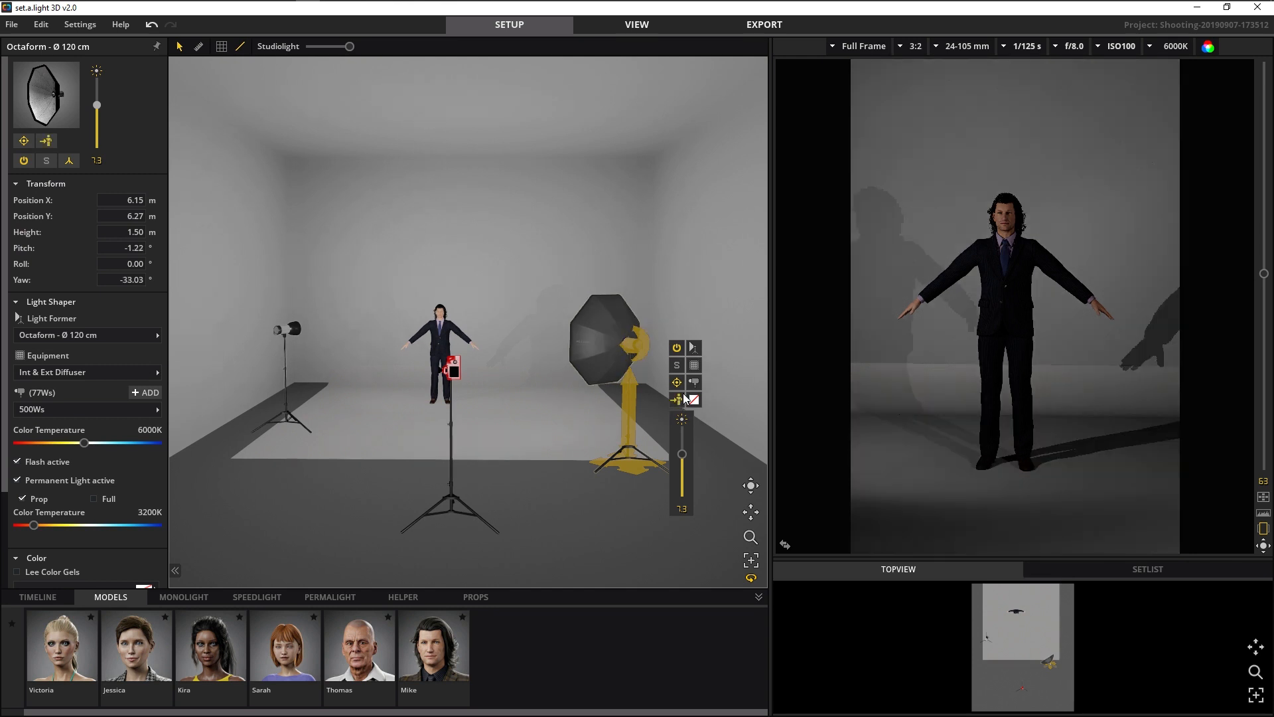
pyautogui.click(683, 396)
pyautogui.moveTo(638, 478); pyautogui.dragTo(585, 415)
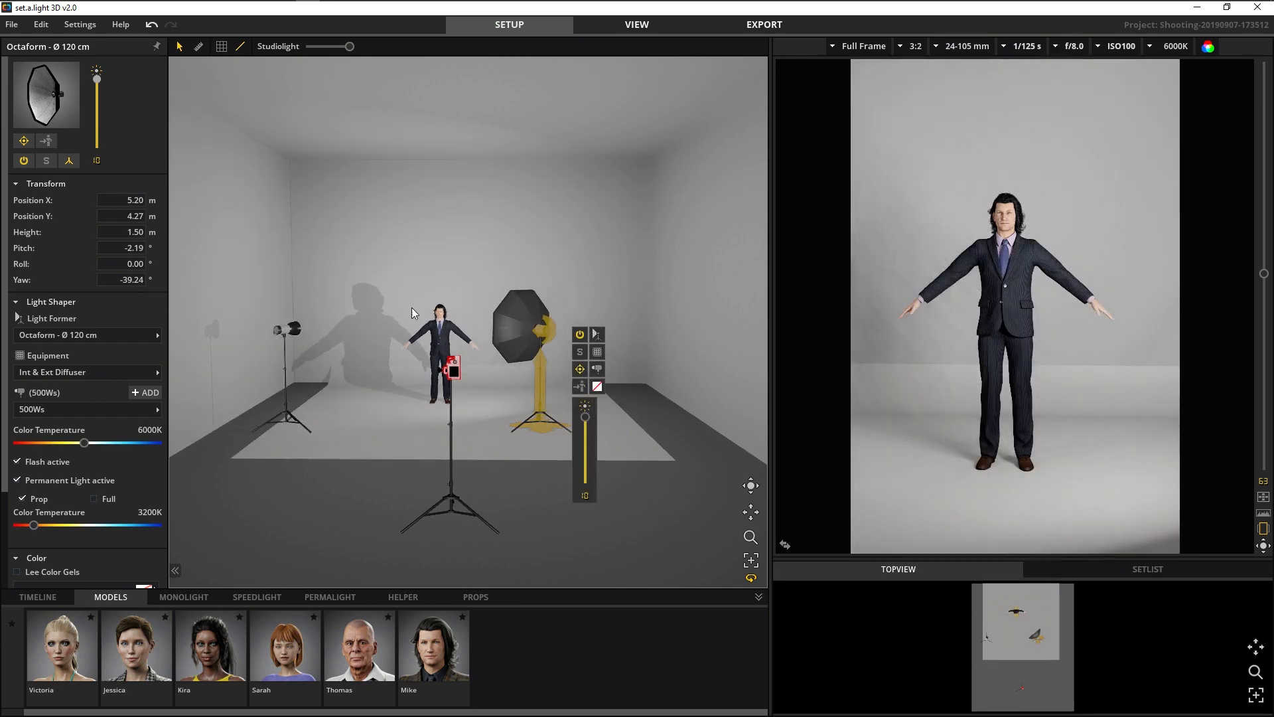
# Move the model slightly closer to the camera and towards the octaform.
pyautogui.click(435, 399)
pyautogui.moveTo(432, 394); pyautogui.dragTo(448, 411)
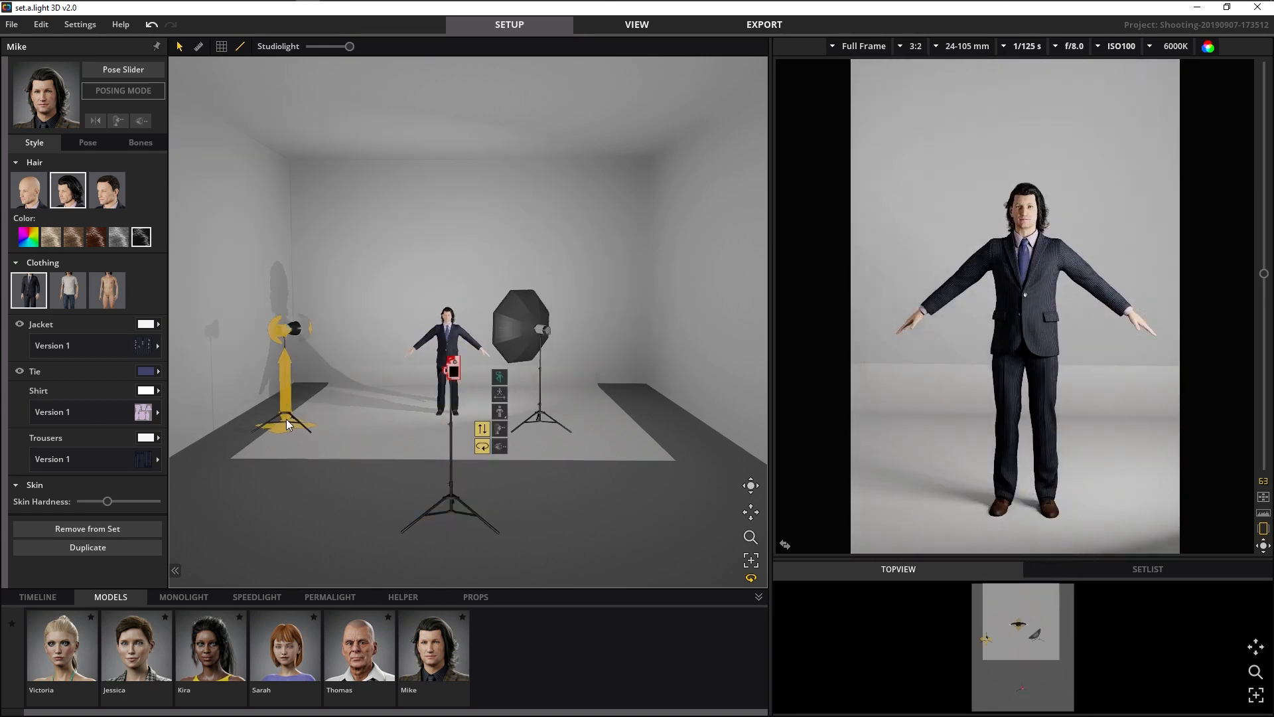
# Raise the Reflector M light to 1.77 m and move it beside the background to about X 0.85 m, Y 2.22 m.
pyautogui.click(287, 421)
pyautogui.moveTo(290, 423); pyautogui.dragTo(316, 416)
pyautogui.moveTo(316, 311); pyautogui.dragTo(435, 328)
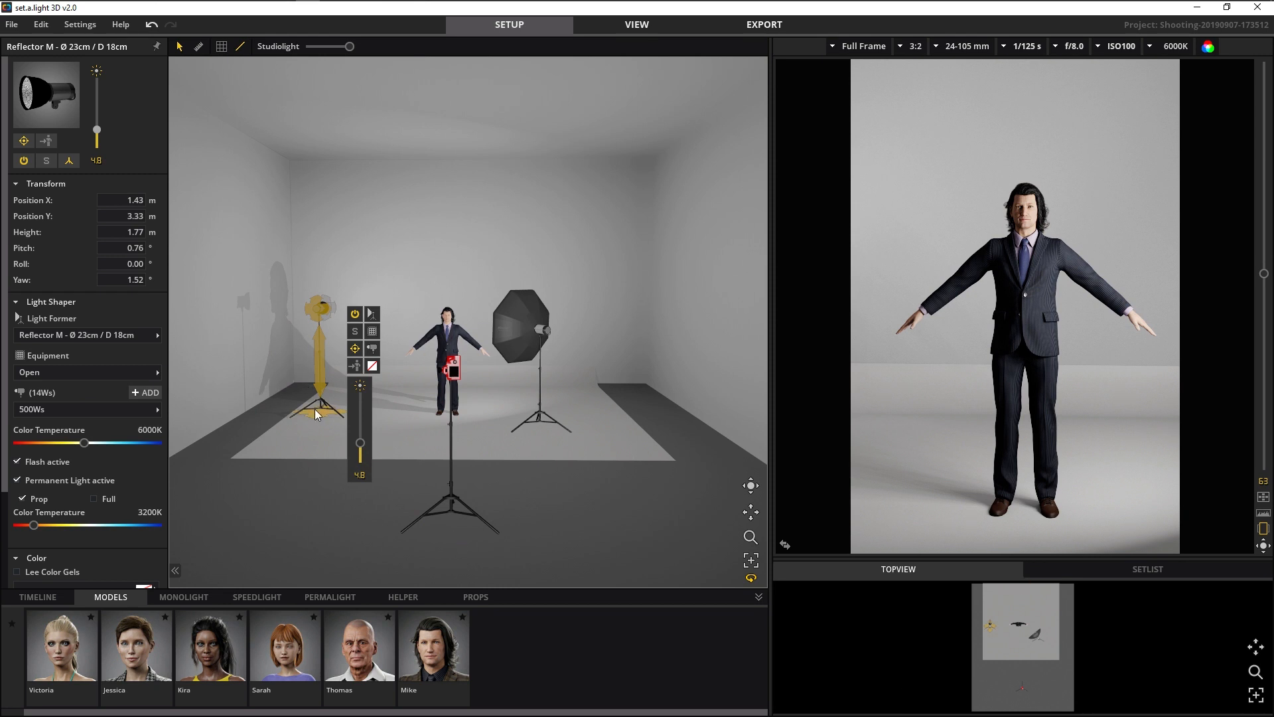
pyautogui.moveTo(316, 414); pyautogui.dragTo(296, 444)
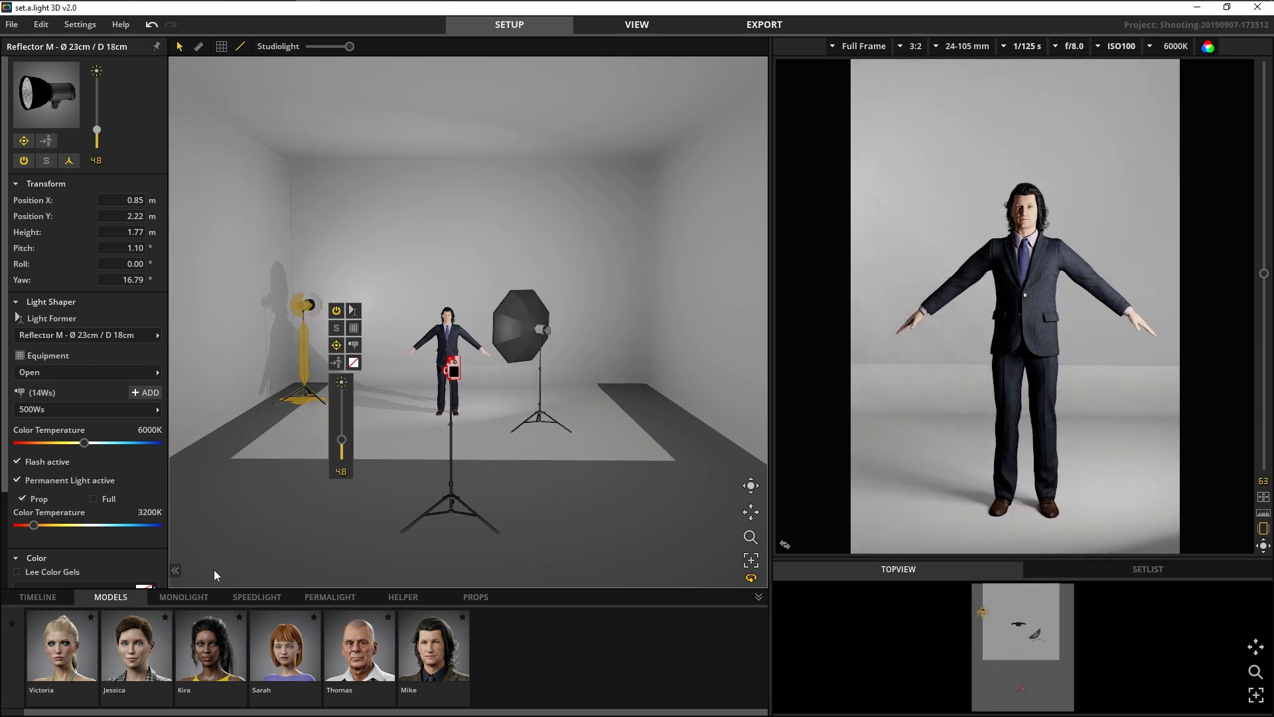
# Add a 90 cm Octaform monolight to the set and place it at about X 0.97 m, Y 3.92 m.
pyautogui.click(187, 597)
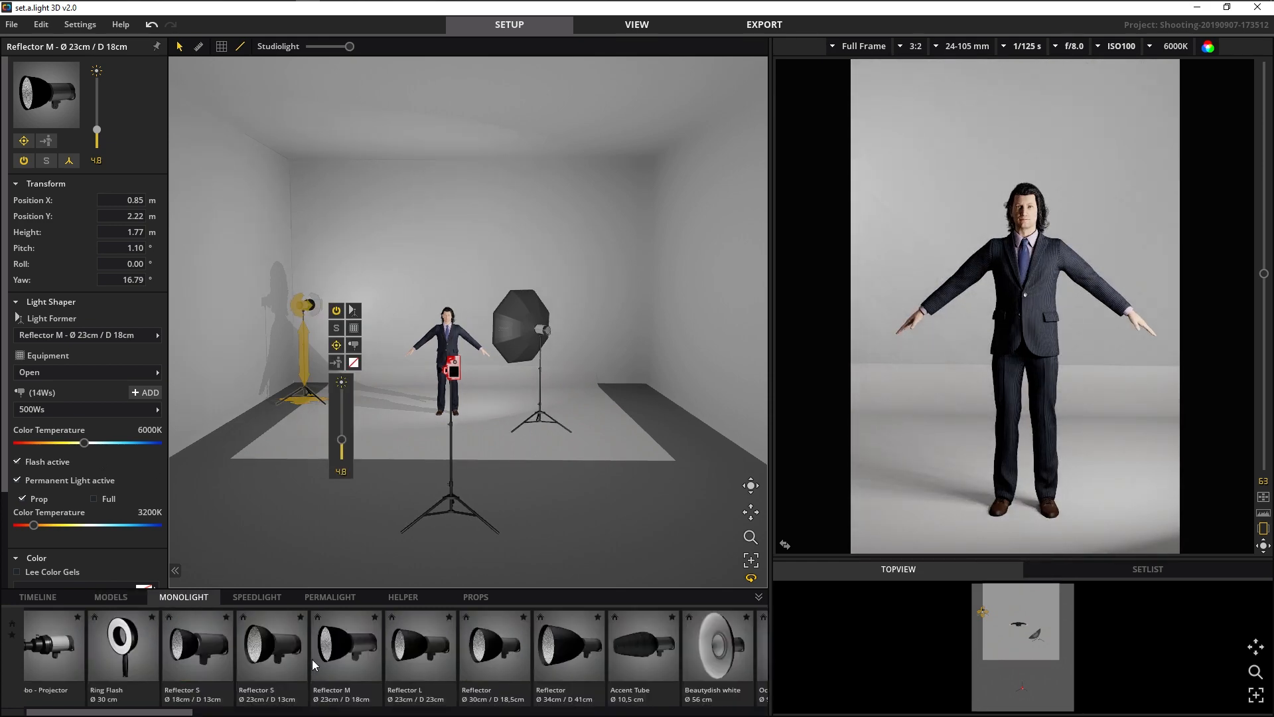
pyautogui.scroll(-6, 683, 646)
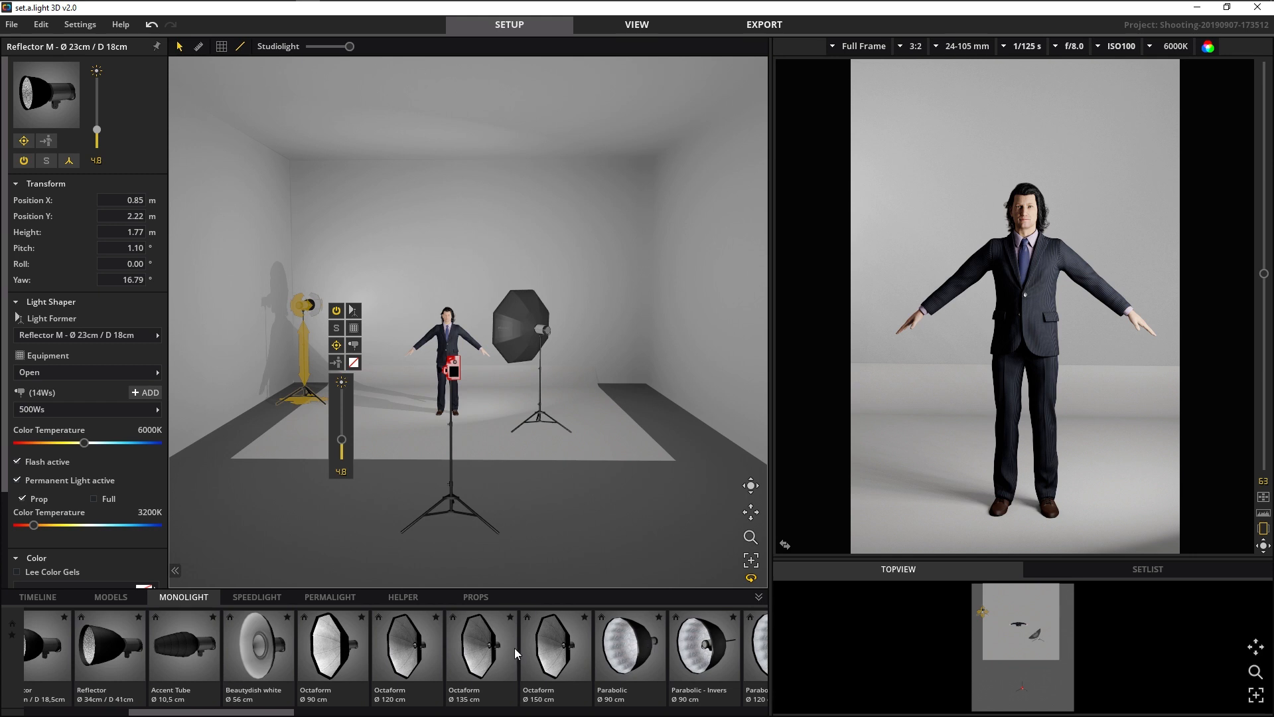
pyautogui.click(336, 645)
pyautogui.moveTo(340, 651); pyautogui.dragTo(286, 425)
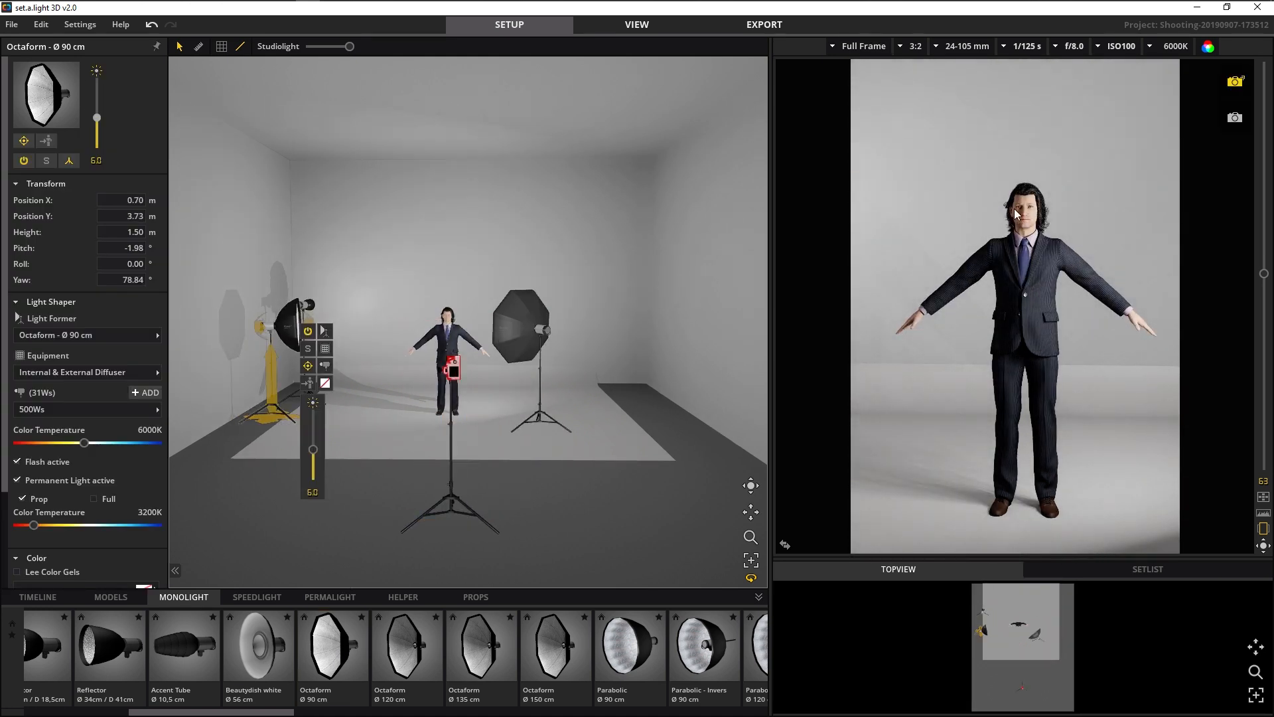
pyautogui.moveTo(264, 426); pyautogui.dragTo(283, 422)
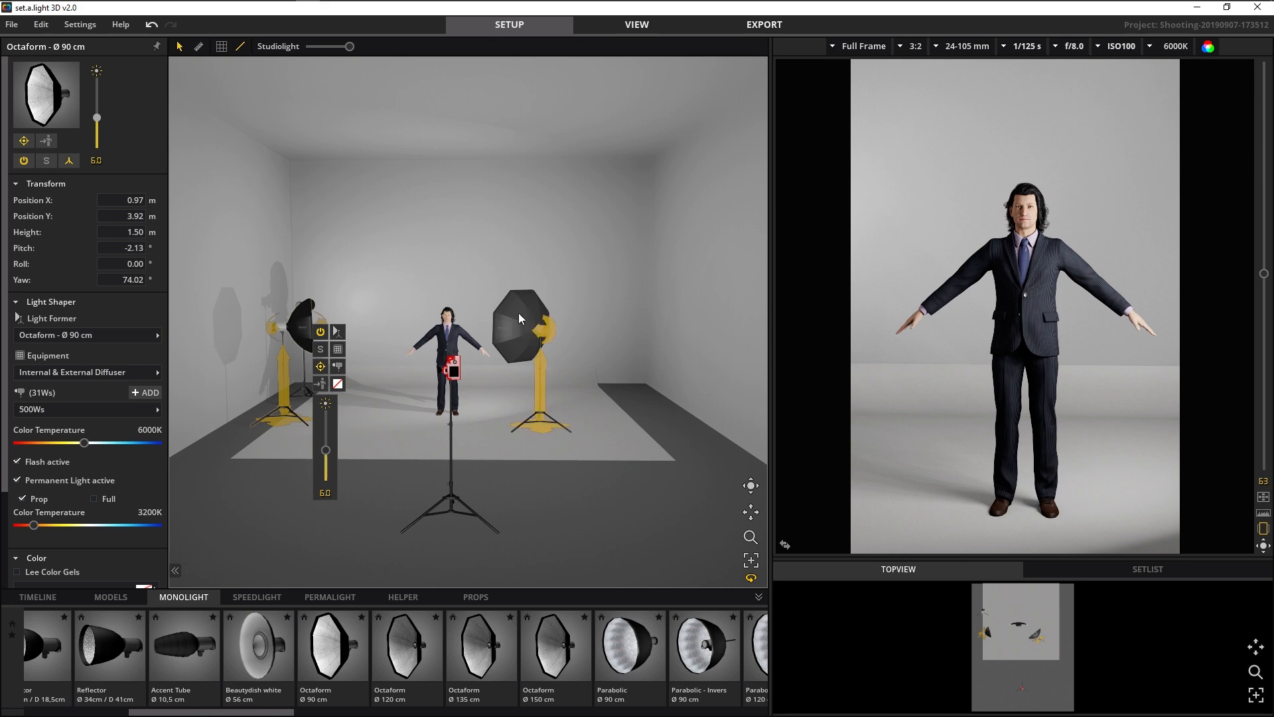
# Dress the model in the white T-shirt and jeans outfit and open his pose settings.
pyautogui.click(448, 342)
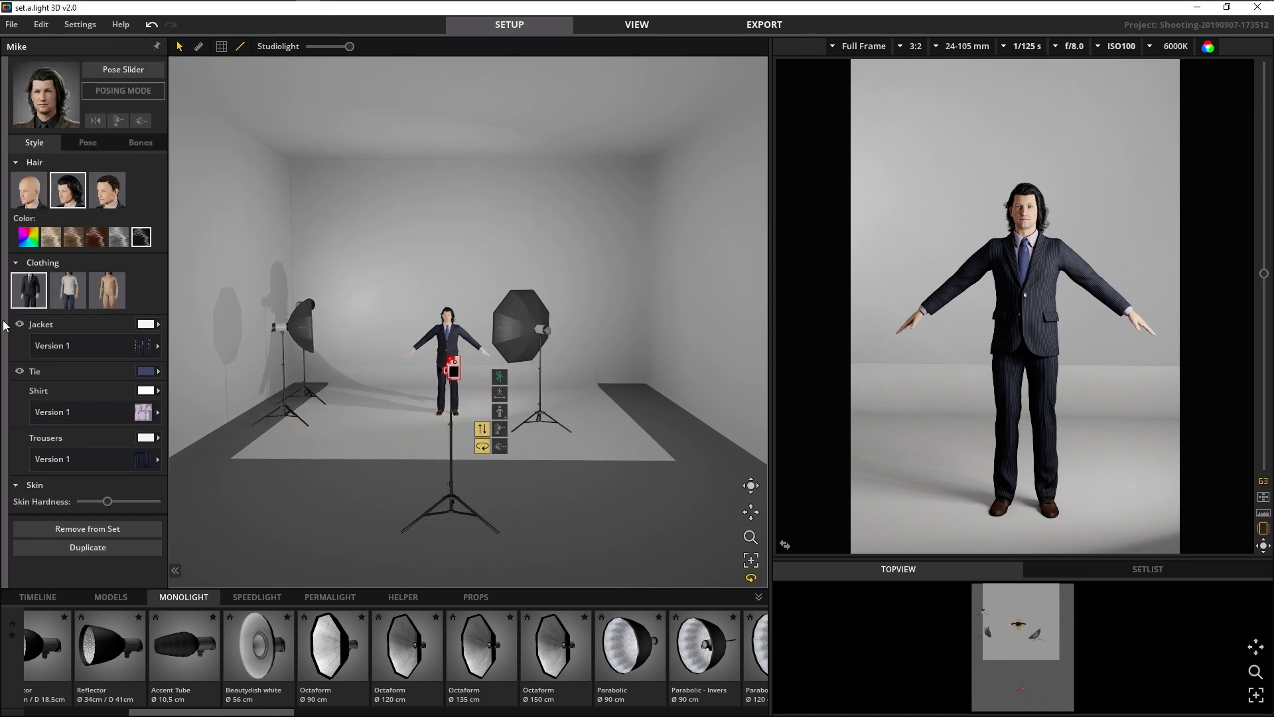
pyautogui.click(67, 292)
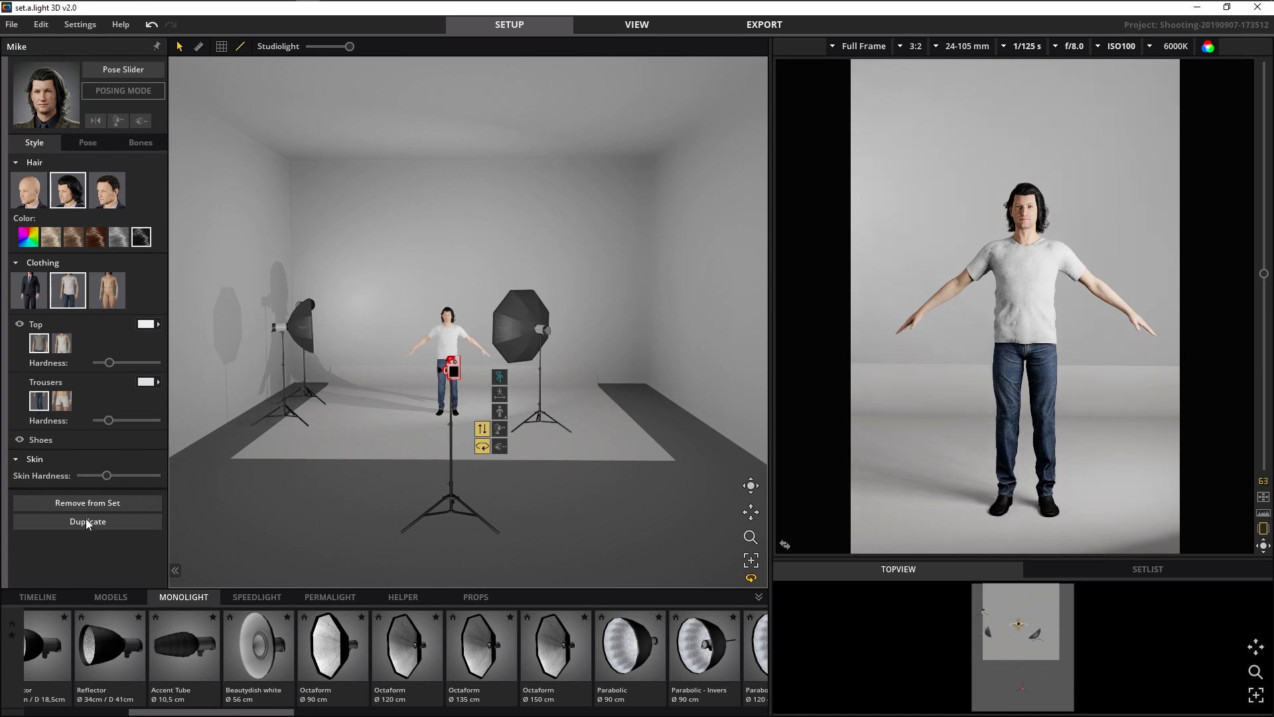
pyautogui.click(87, 143)
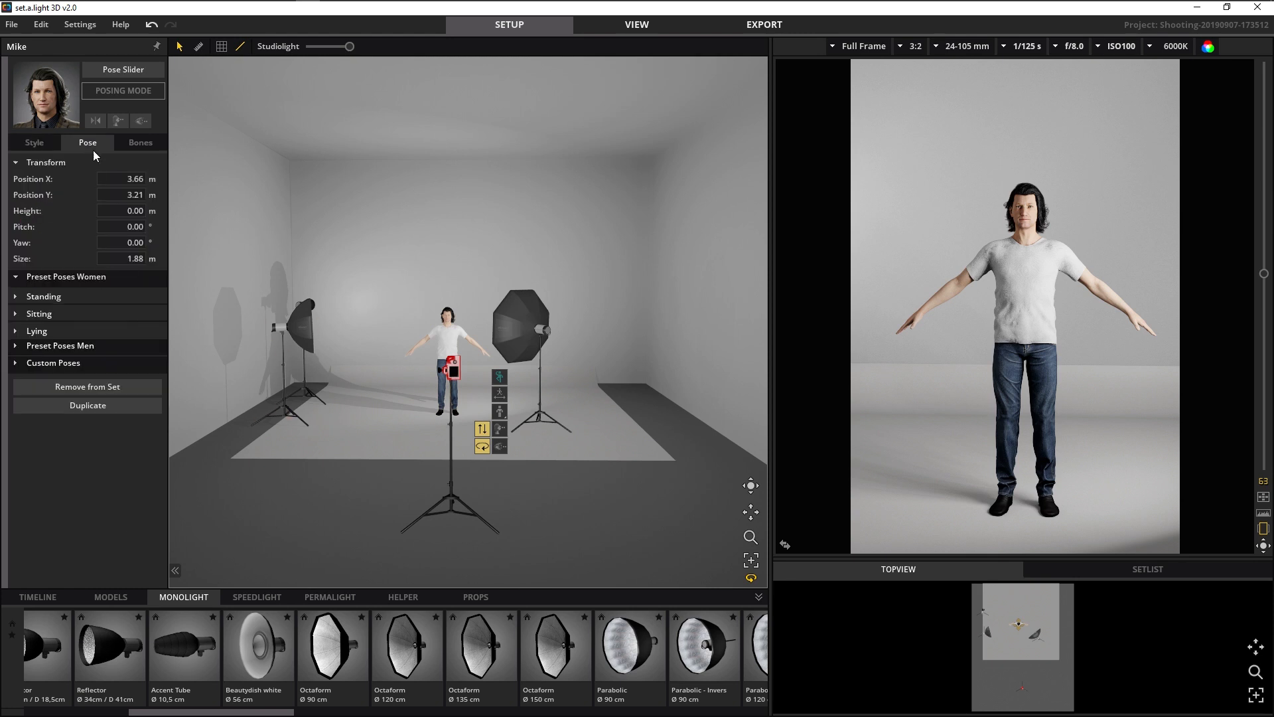
# Try out several of the women's standing preset poses on the model.
pyautogui.click(17, 297)
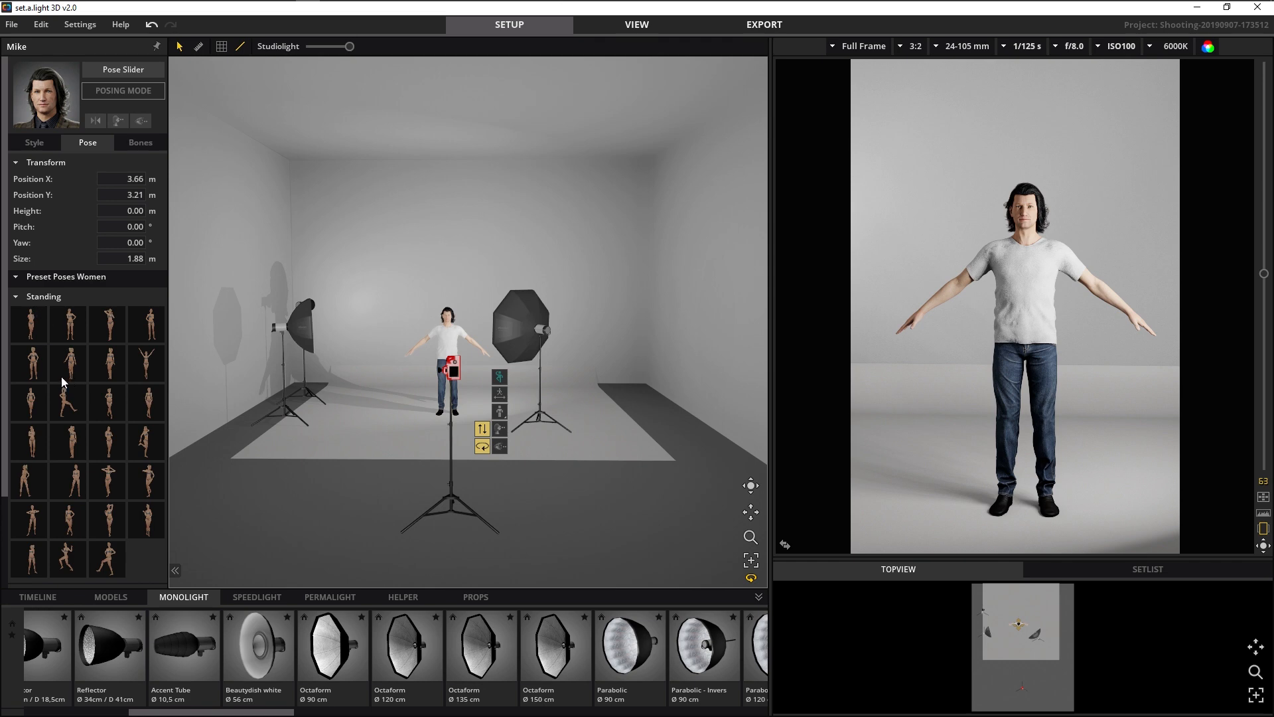
pyautogui.click(31, 325)
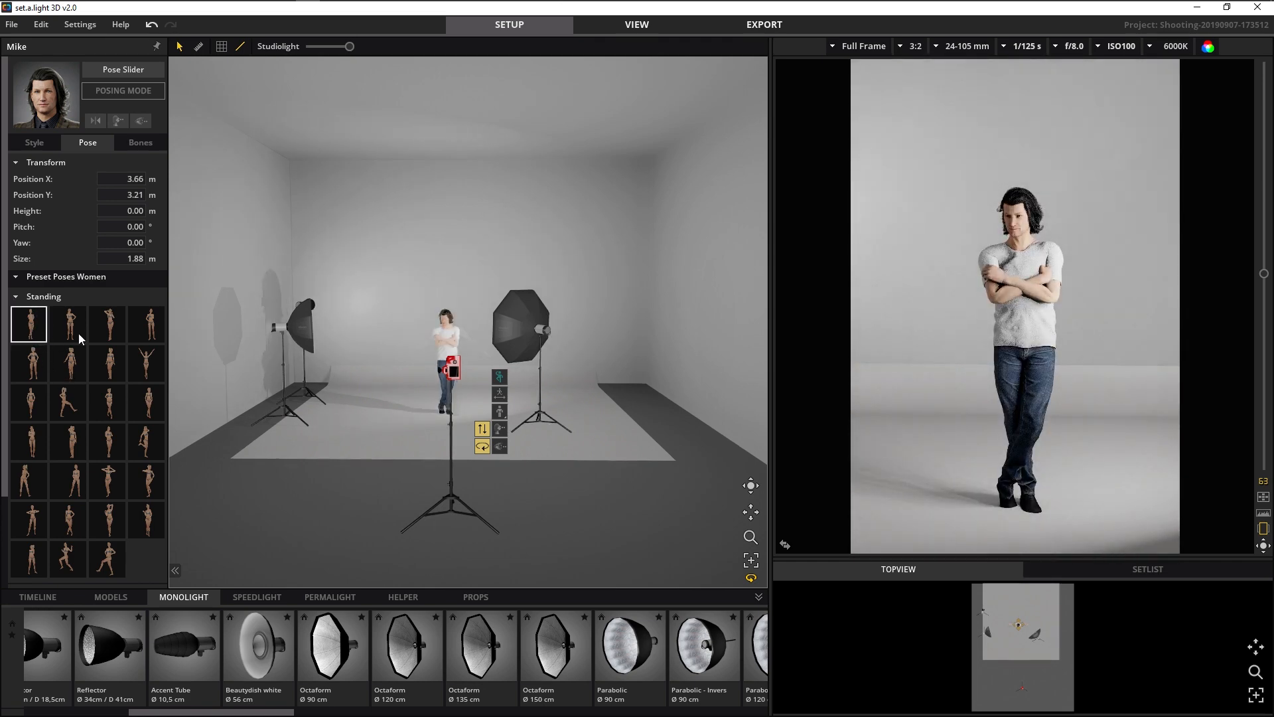
pyautogui.click(80, 339)
pyautogui.click(108, 333)
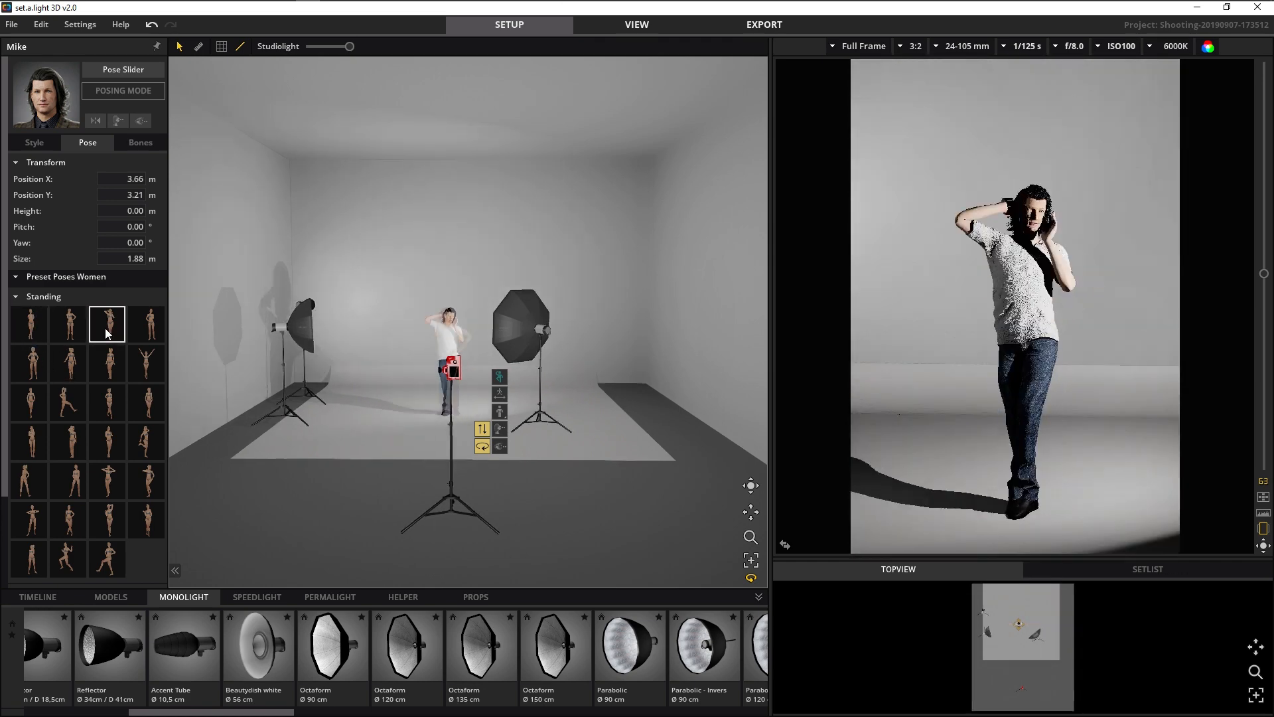
pyautogui.click(150, 329)
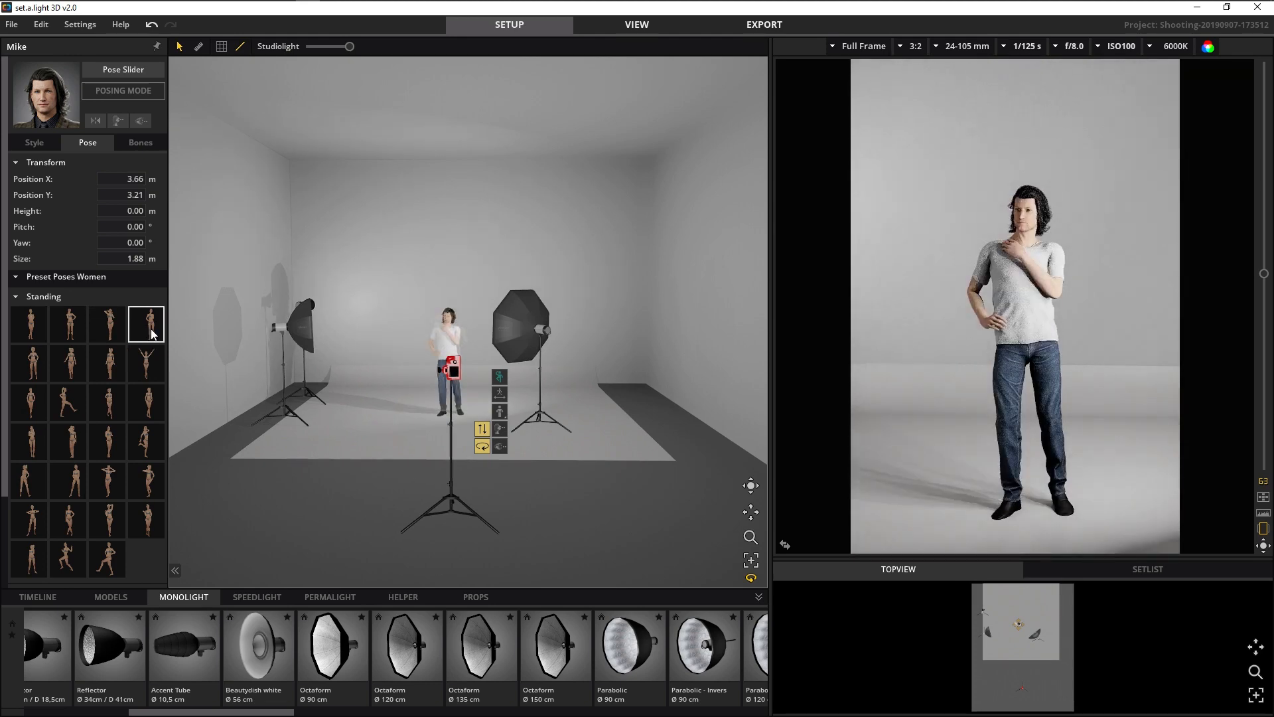
pyautogui.click(37, 361)
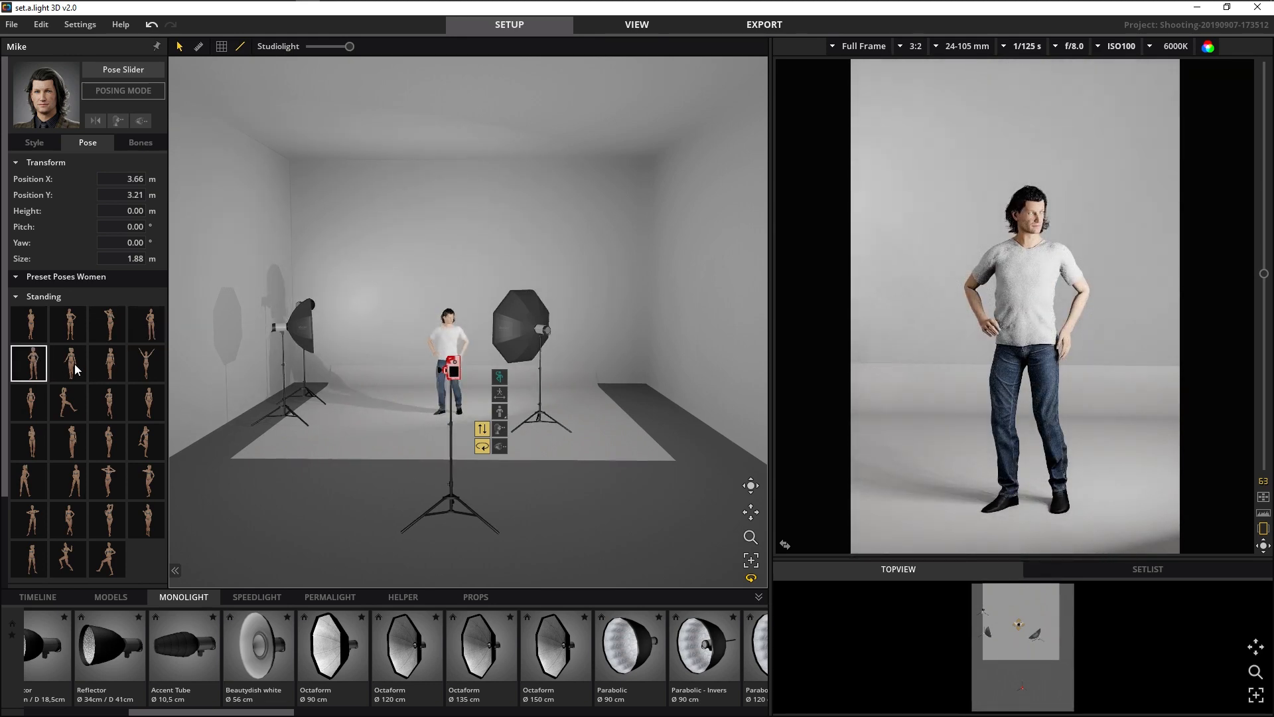
pyautogui.click(72, 363)
pyautogui.click(117, 369)
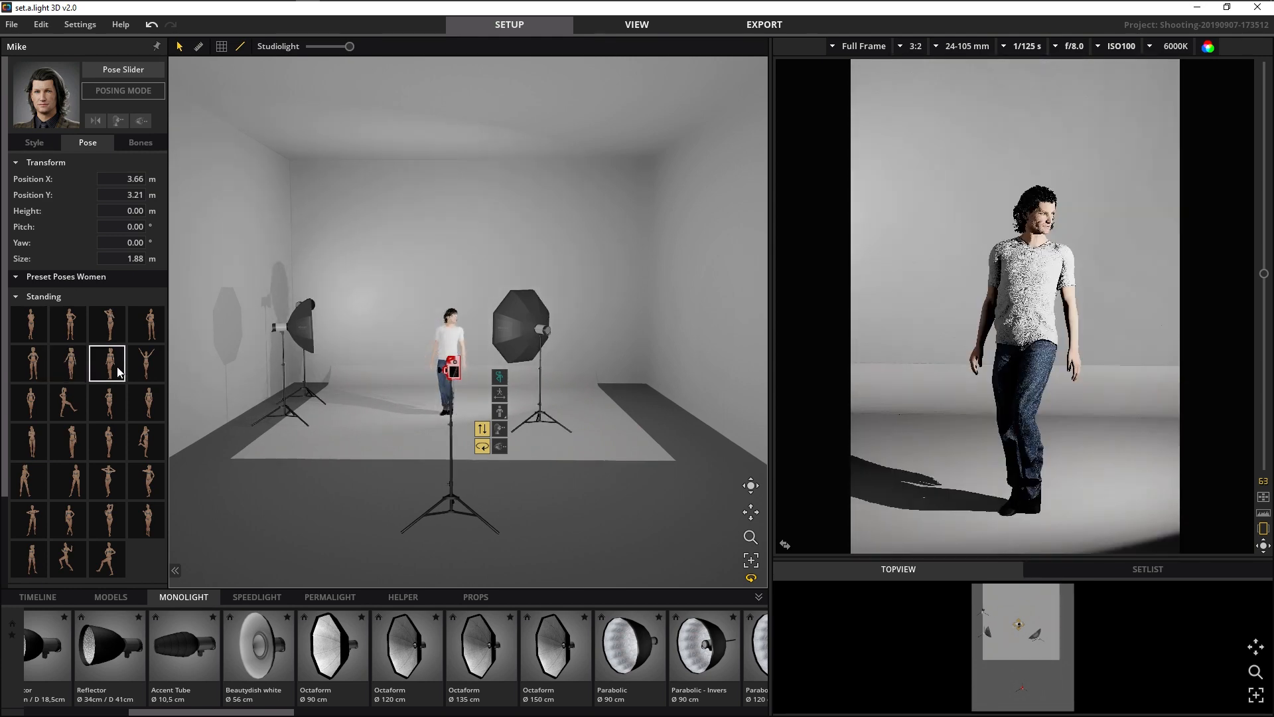
pyautogui.click(110, 400)
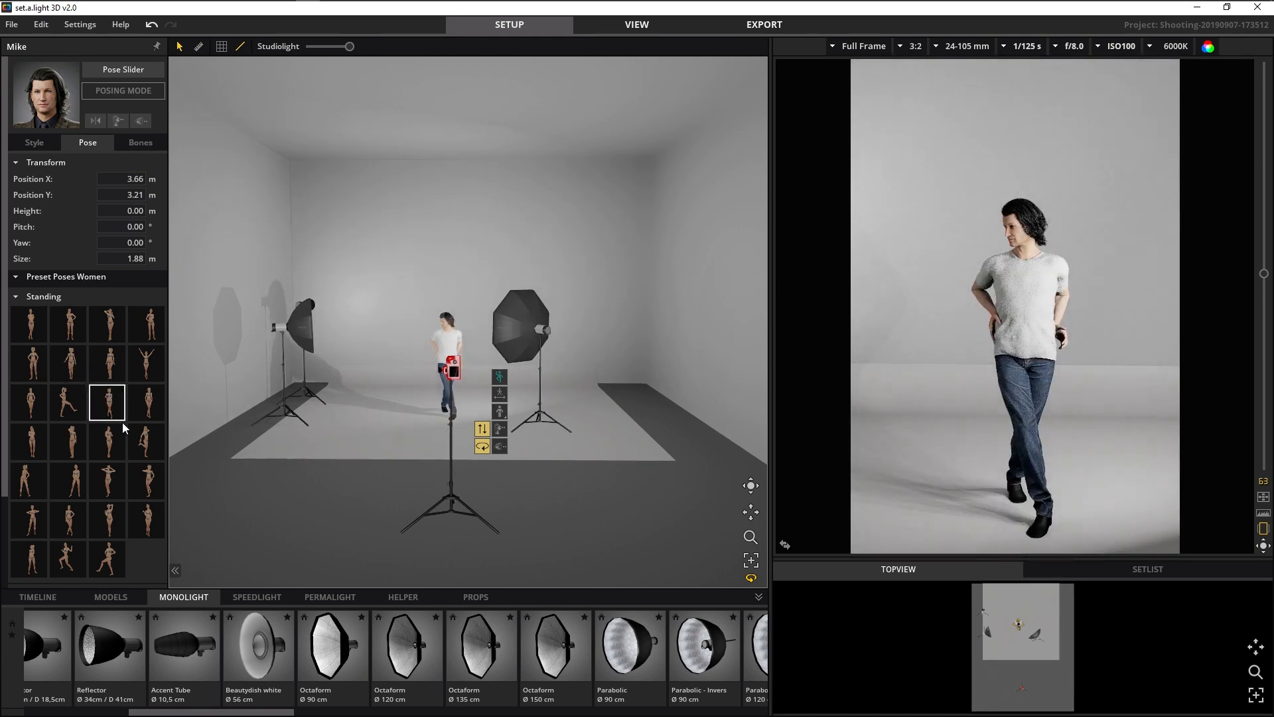
pyautogui.click(107, 443)
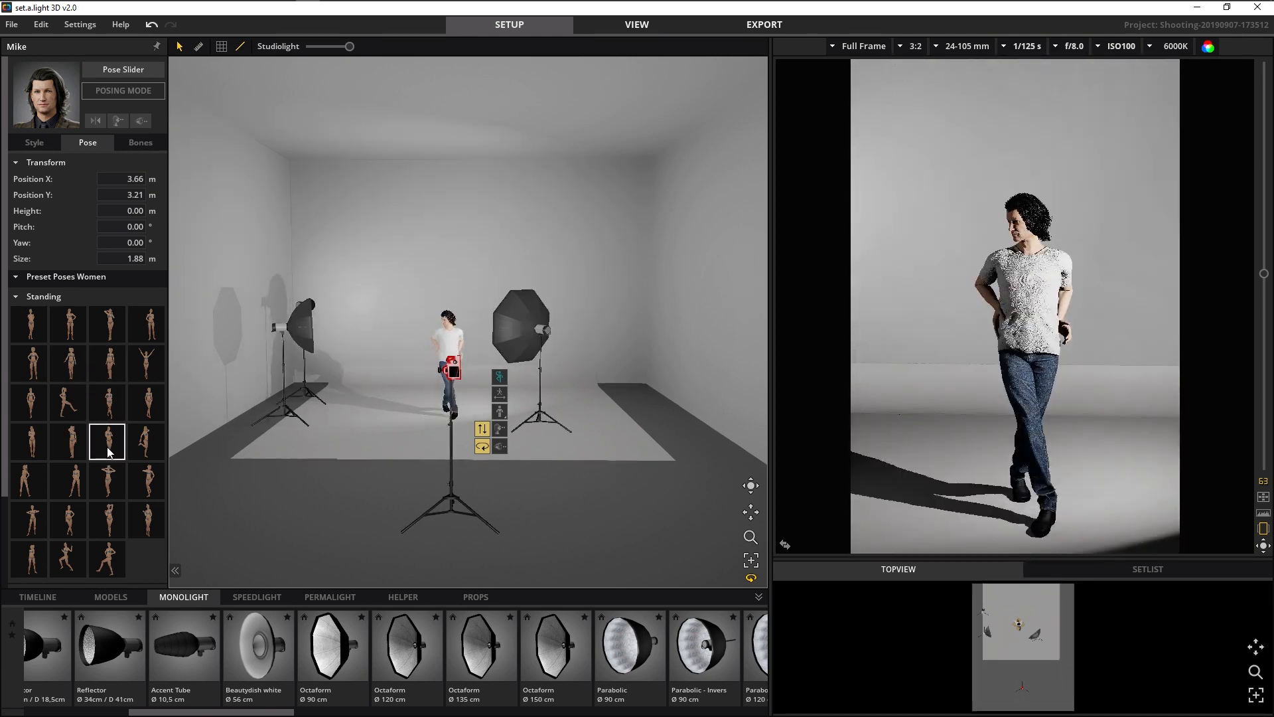
pyautogui.click(17, 298)
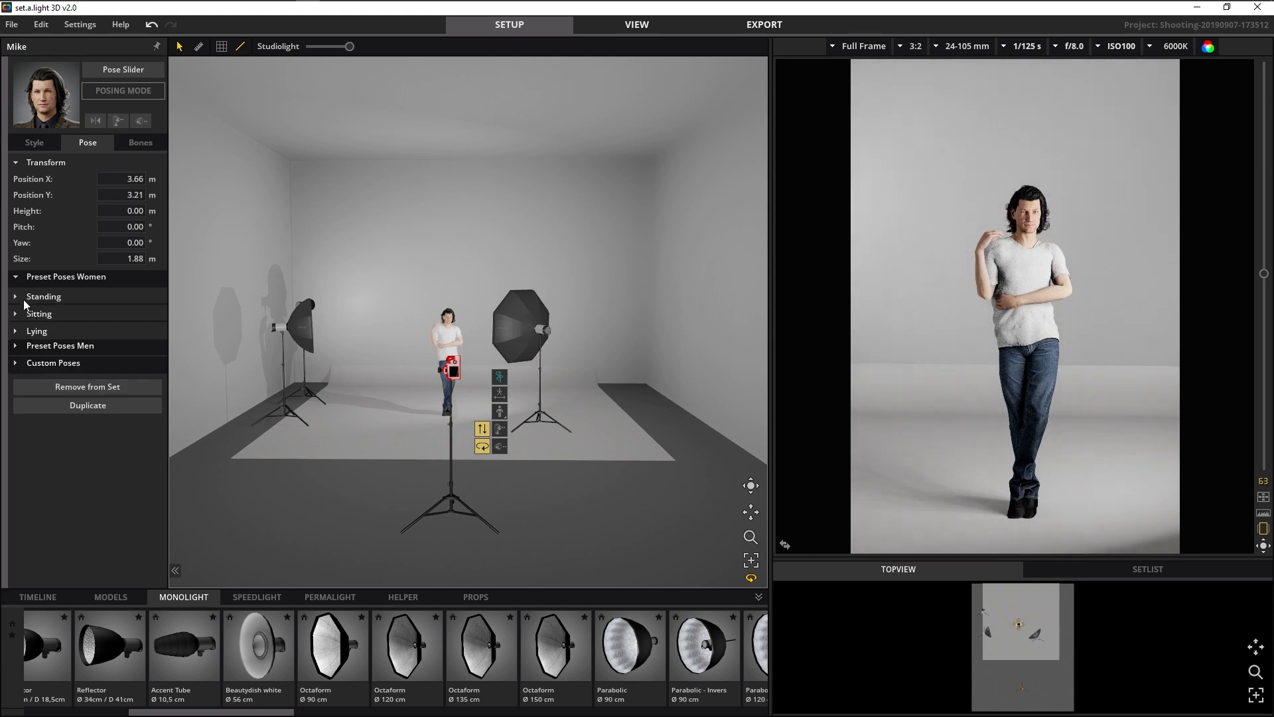
# Try the men's standing preset poses and apply the walking one with a hand raised behind the head.
pyautogui.click(17, 348)
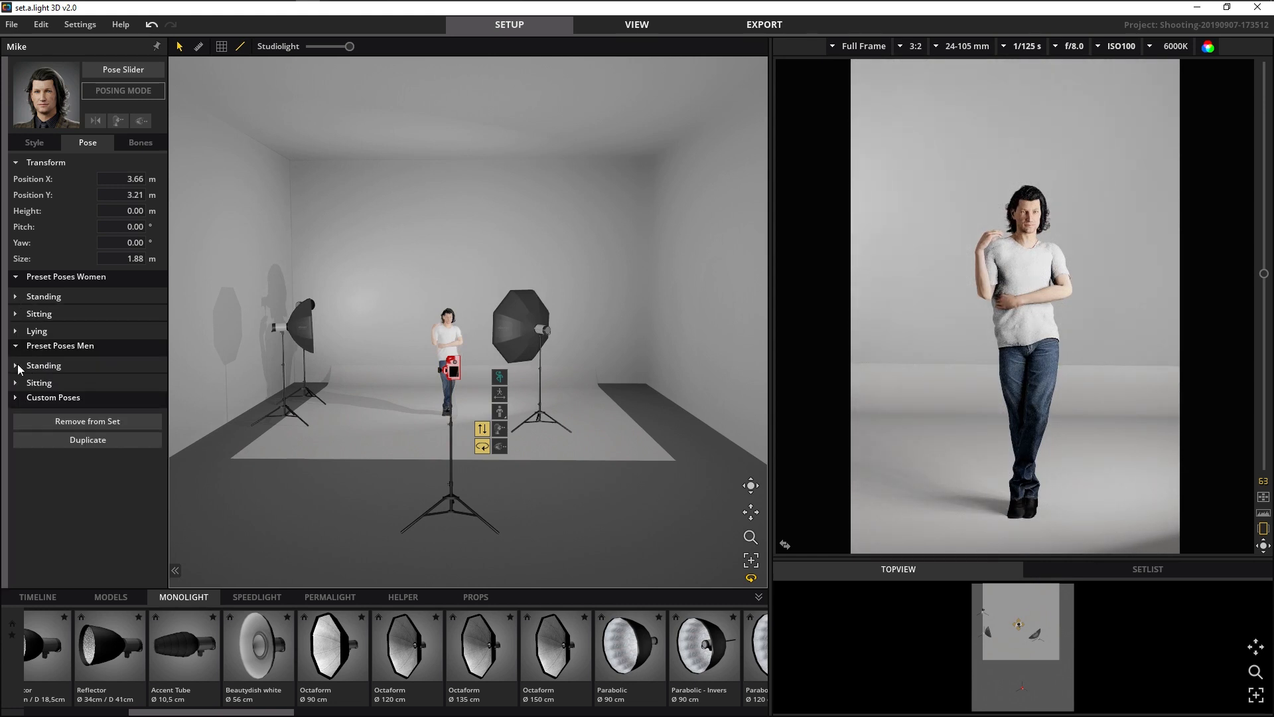
pyautogui.click(17, 367)
pyautogui.click(35, 391)
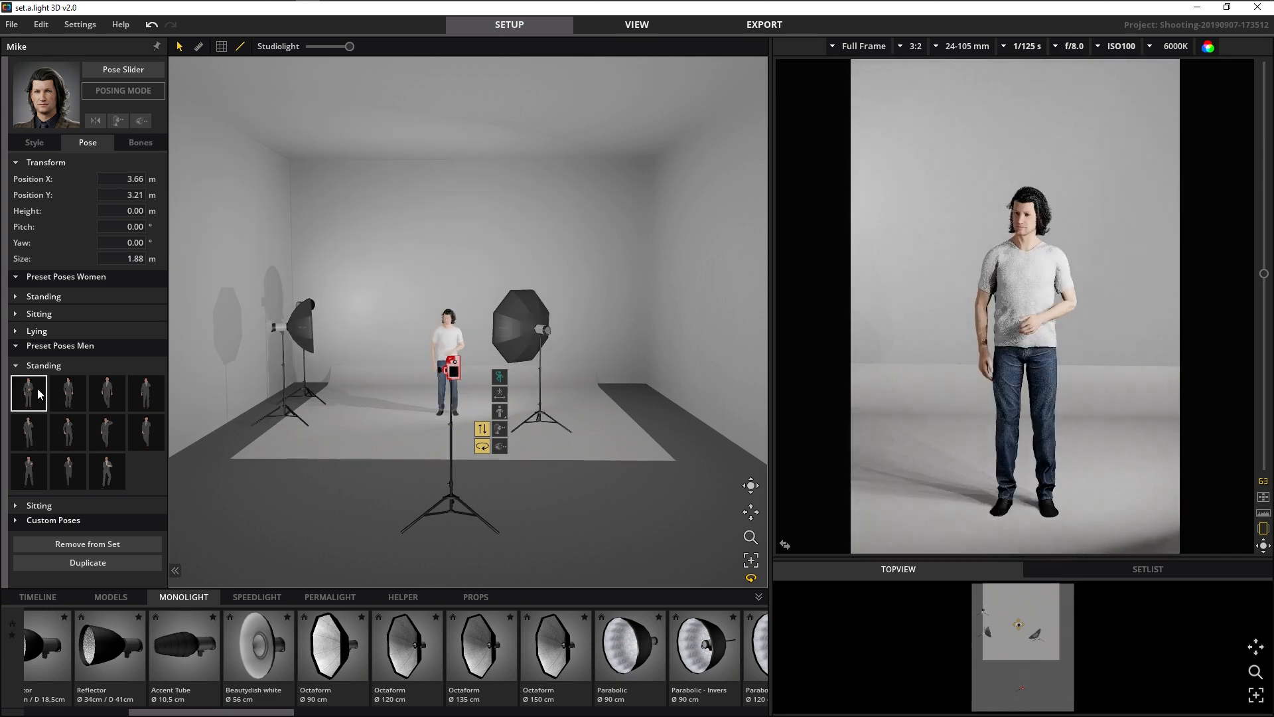
pyautogui.click(65, 393)
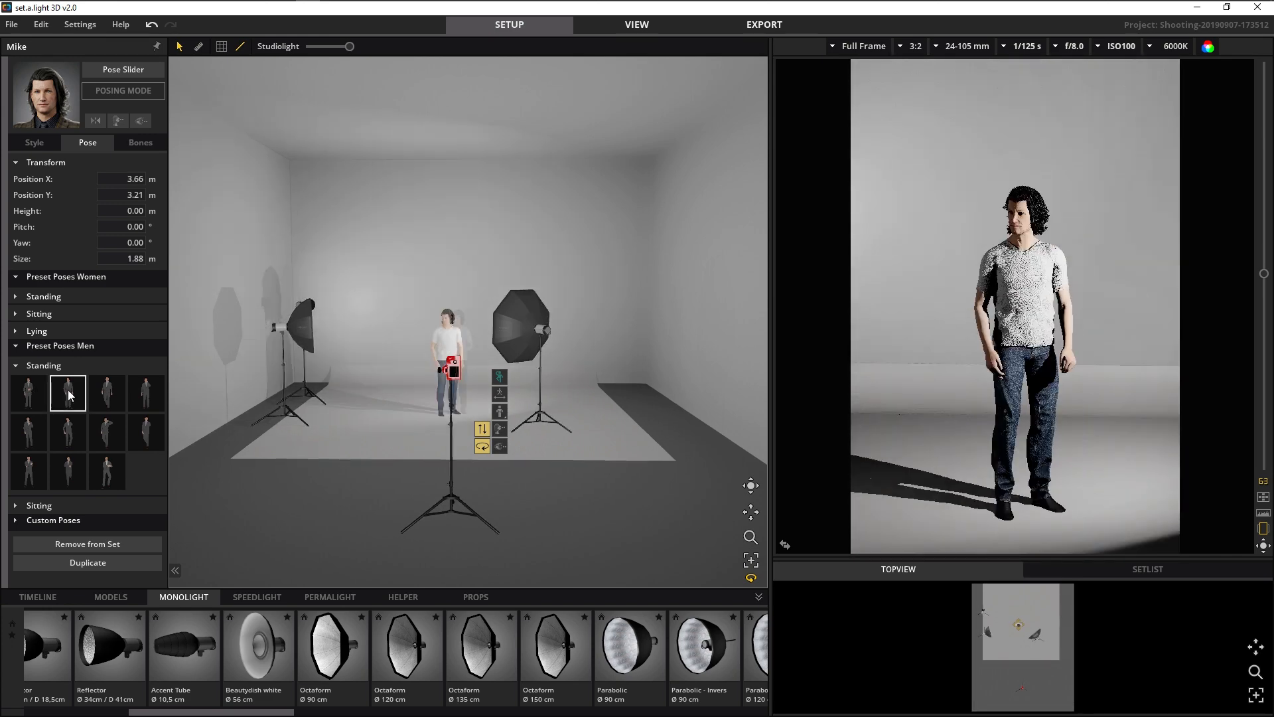
pyautogui.click(112, 399)
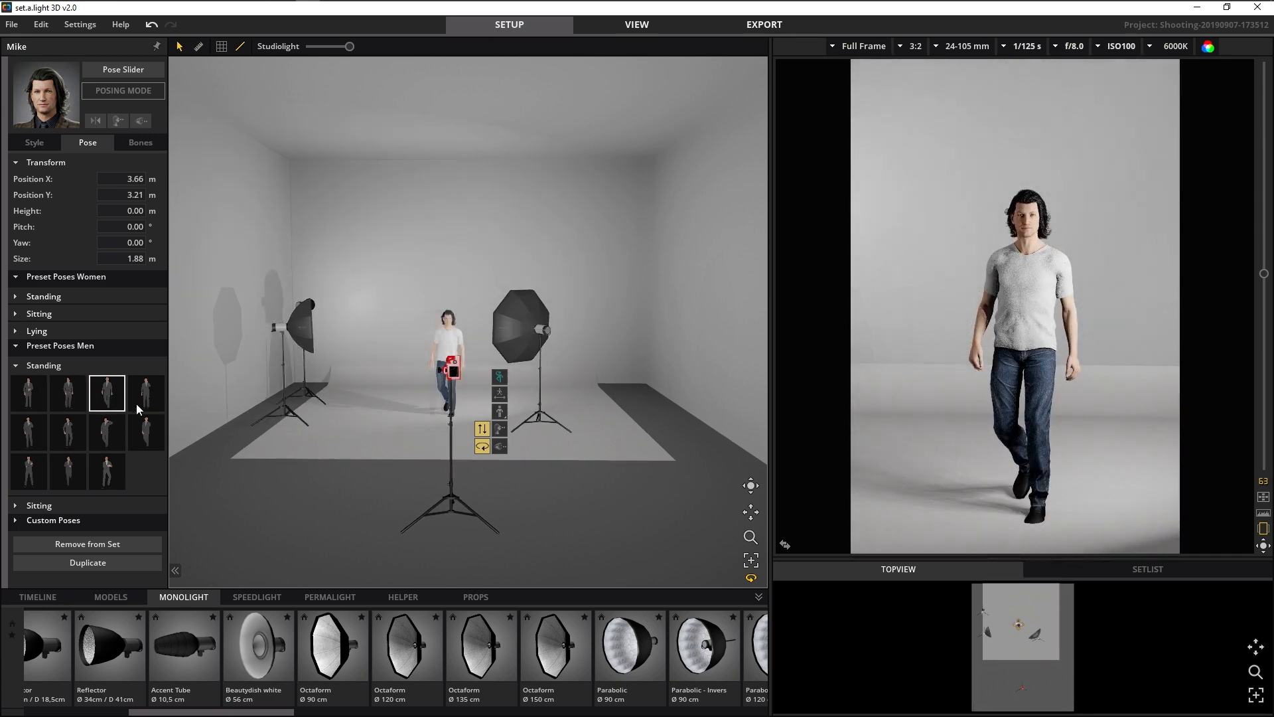
pyautogui.click(134, 408)
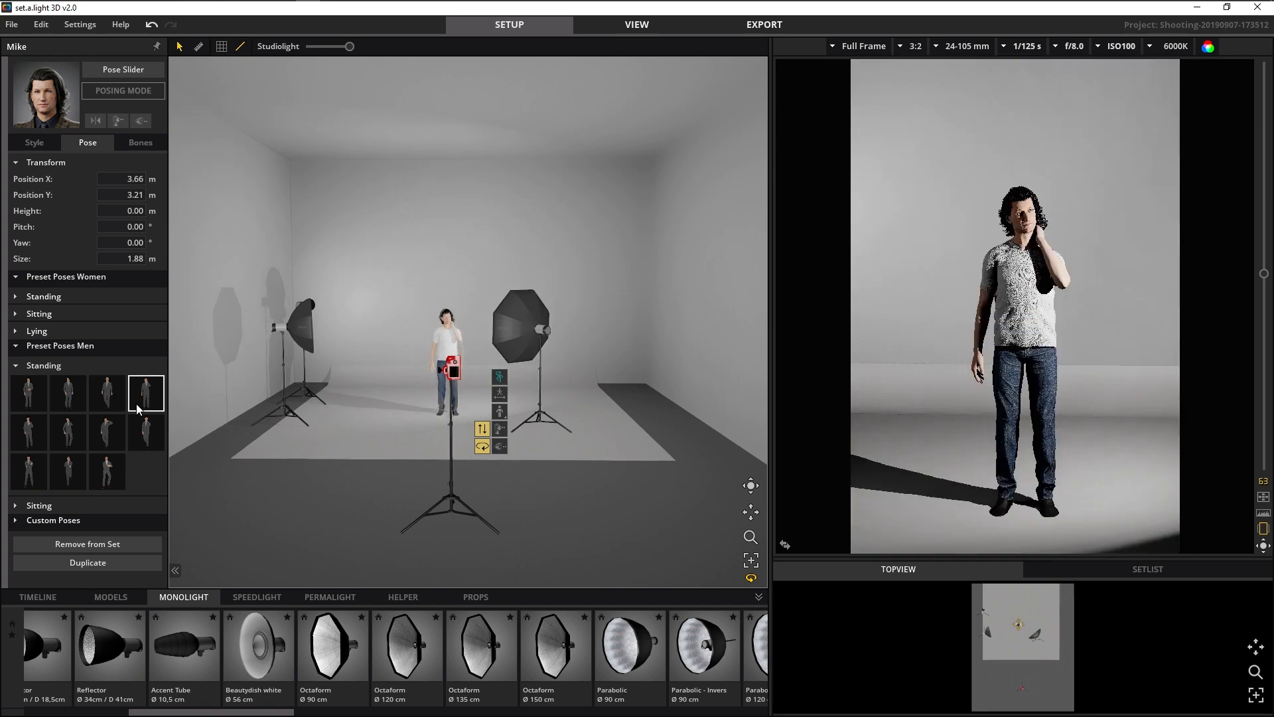
pyautogui.click(72, 432)
pyautogui.click(106, 433)
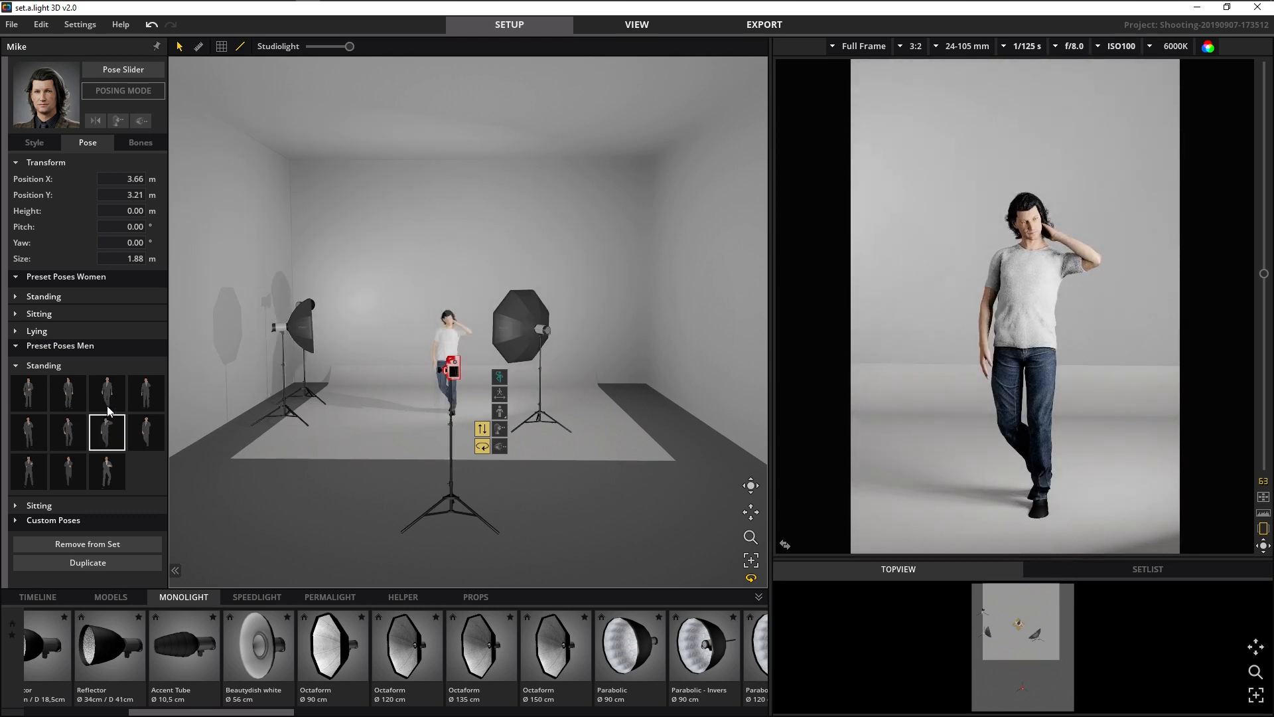
# Switch the camera from portrait to landscape orientation.
pyautogui.click(456, 365)
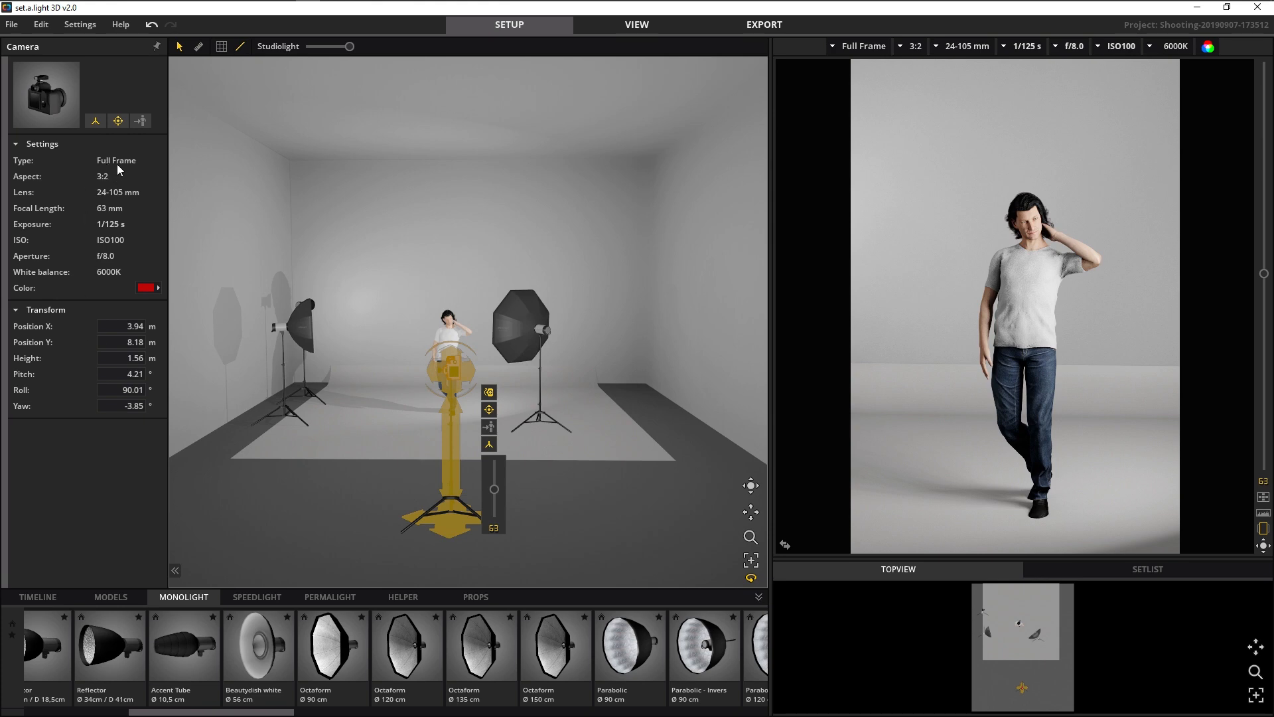
pyautogui.click(492, 394)
pyautogui.click(492, 393)
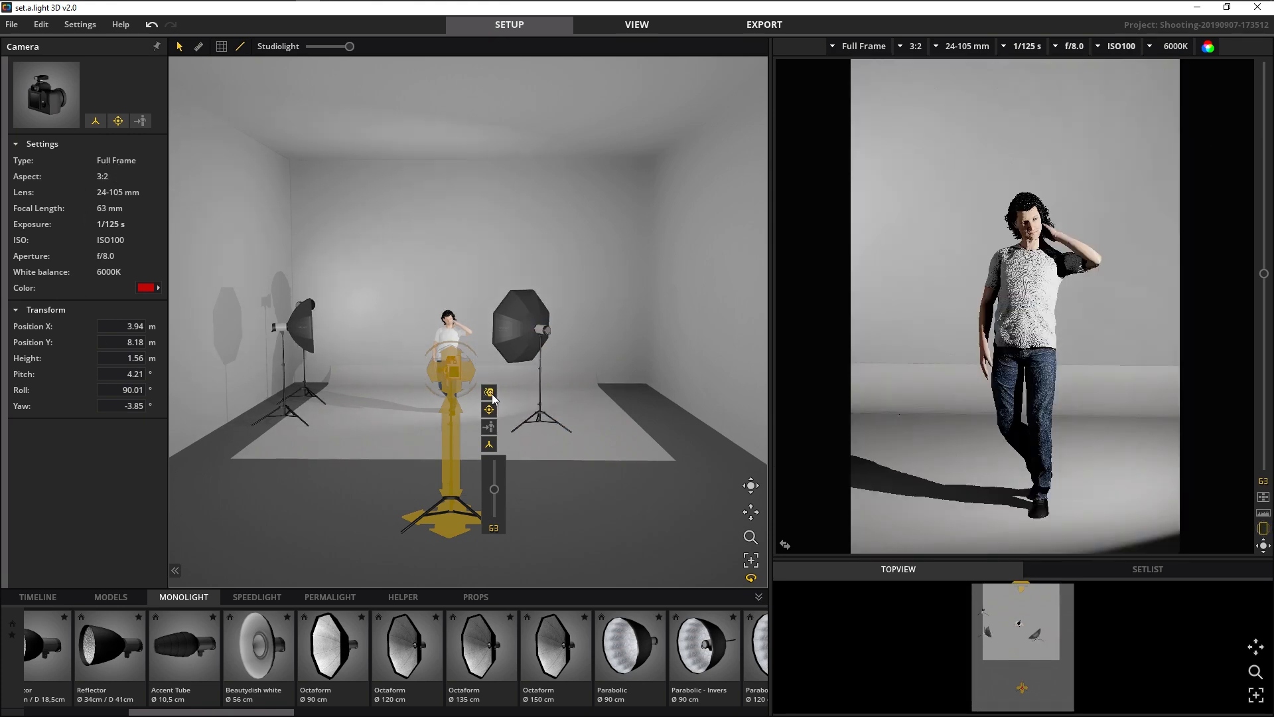
pyautogui.click(492, 393)
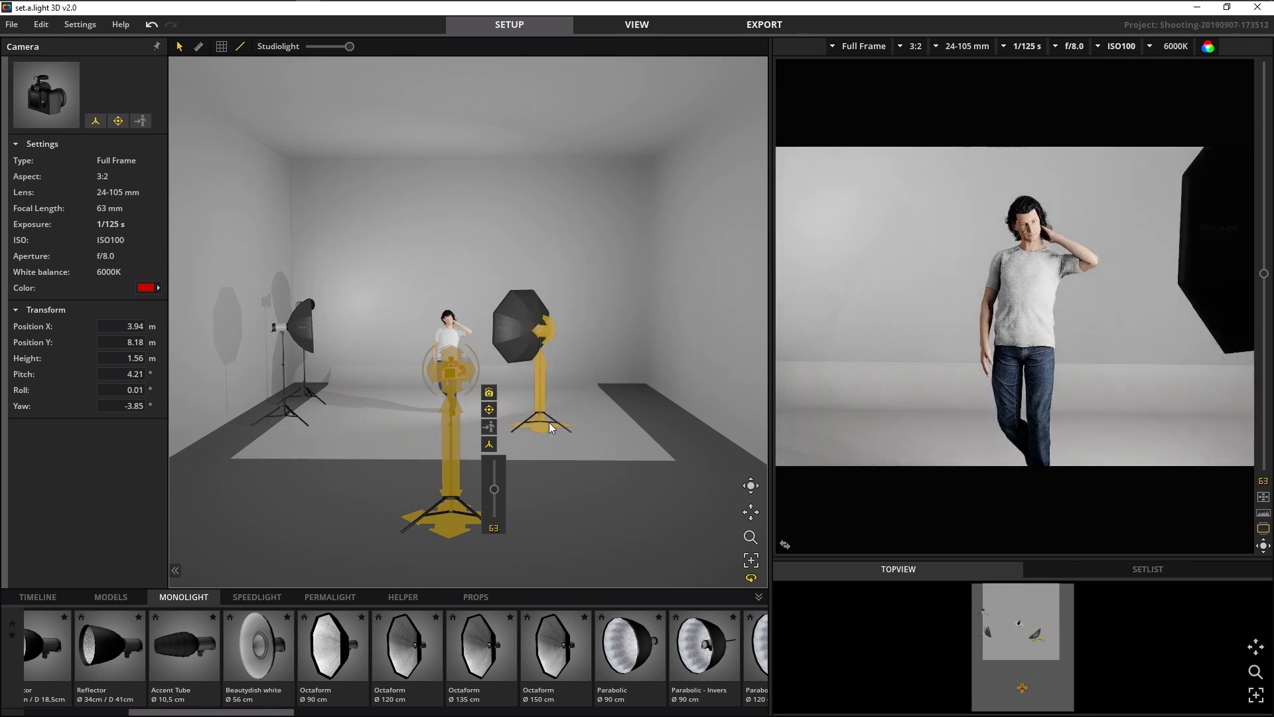
# Move the 120 cm Octaform out of frame to about X 5.62 m, Y 5.90 m, and aim the 90 cm Octaform at the model.
pyautogui.moveTo(548, 422); pyautogui.dragTo(583, 454)
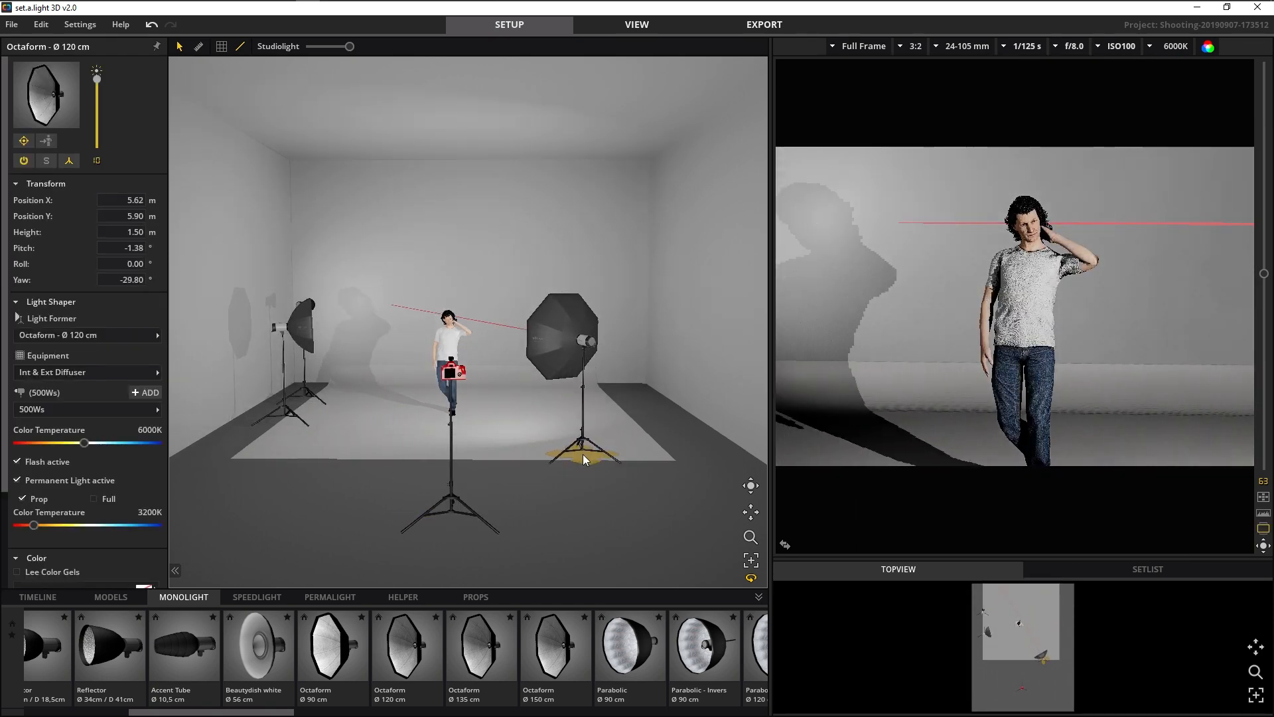
pyautogui.click(281, 420)
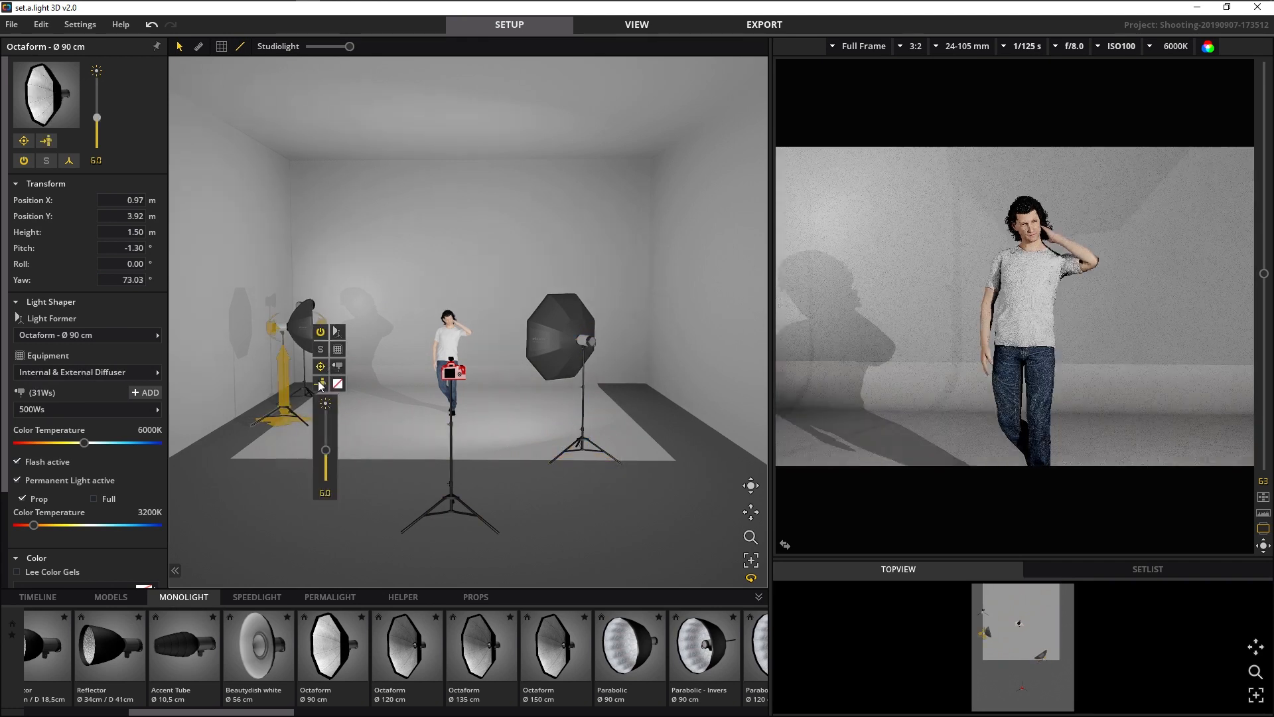
# Move the camera closer to the model, to about X 3.88 m, Y 6.44 m.
pyautogui.click(402, 481)
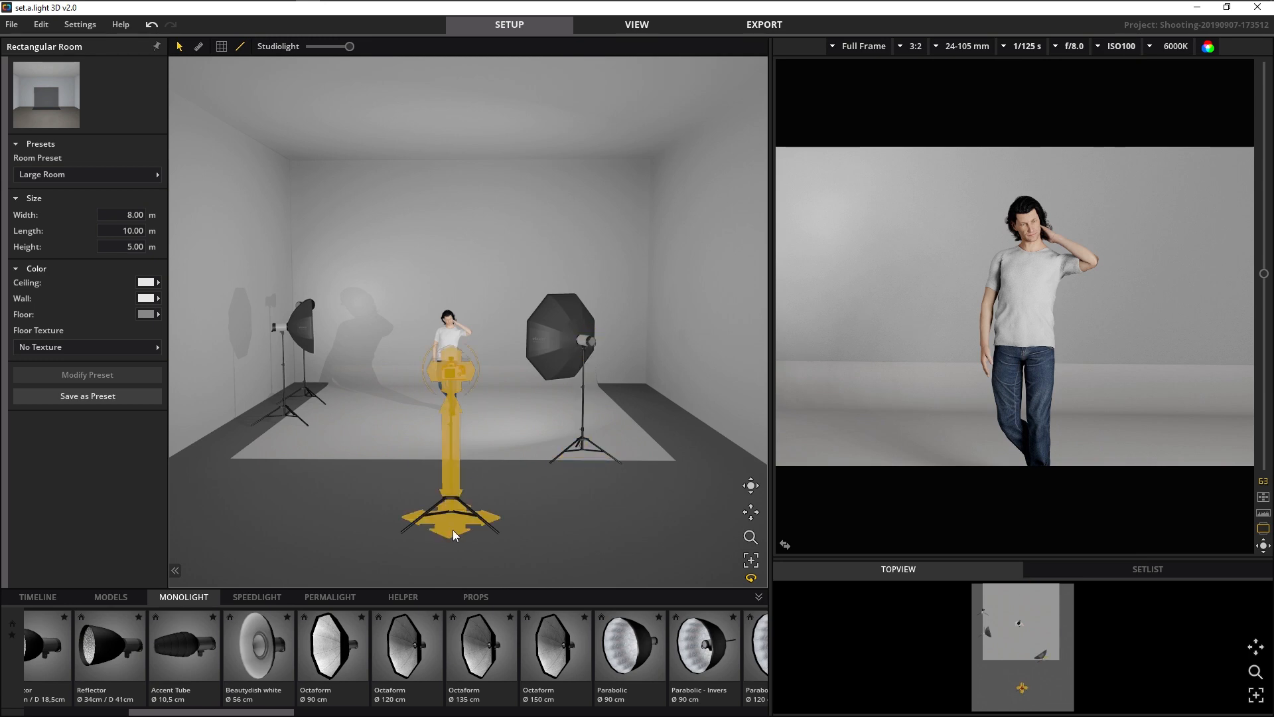
pyautogui.moveTo(454, 530); pyautogui.dragTo(452, 473)
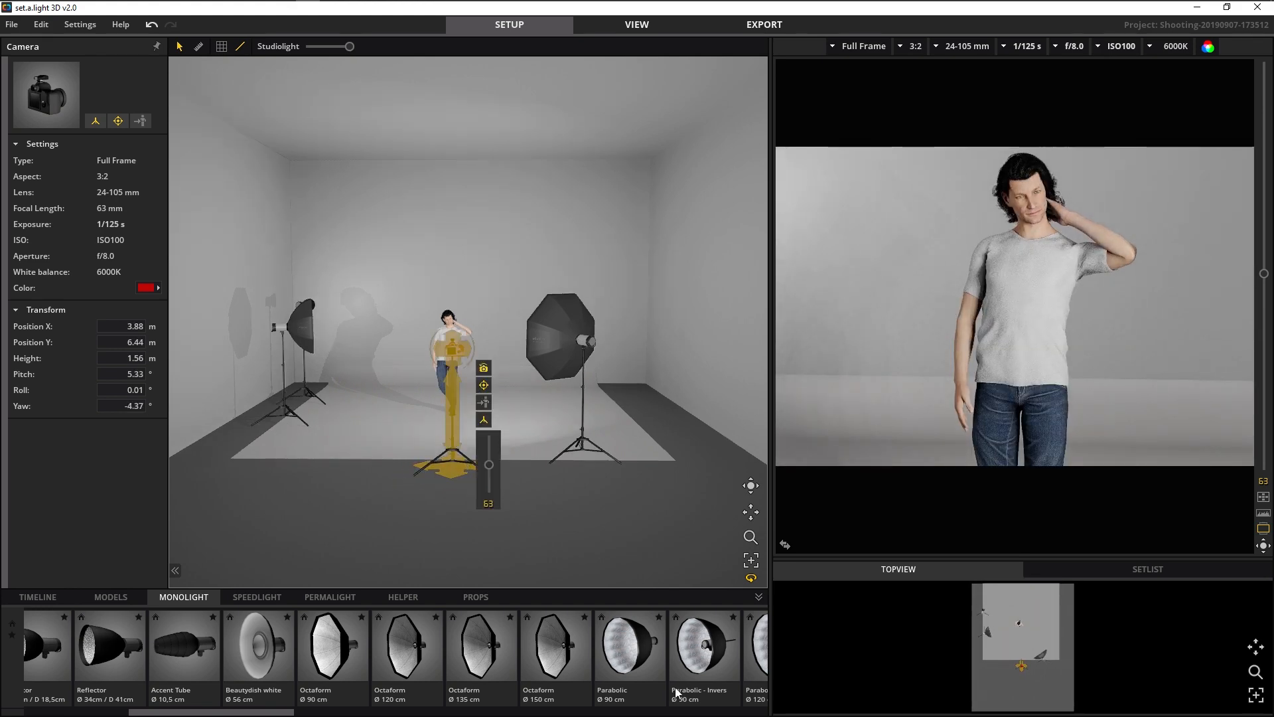
# Try rotating the model's eyes and head towards the camera, and turn both options off again.
pyautogui.click(450, 320)
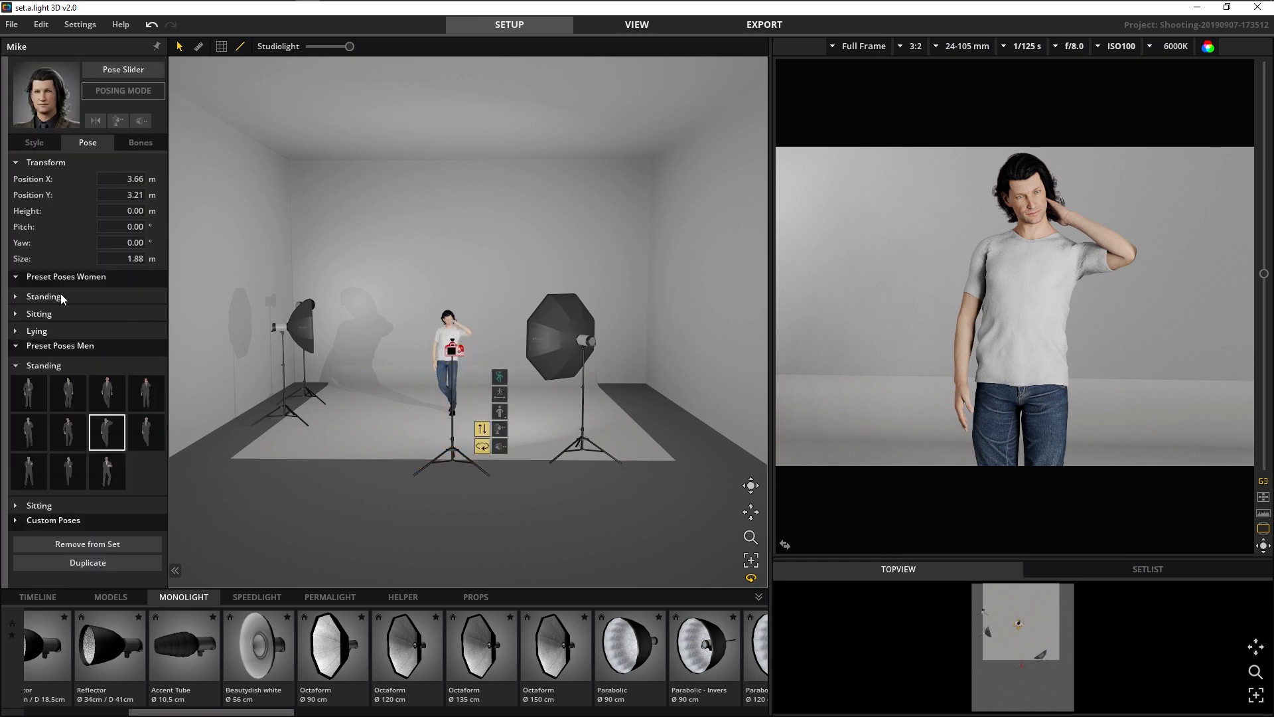
pyautogui.click(140, 121)
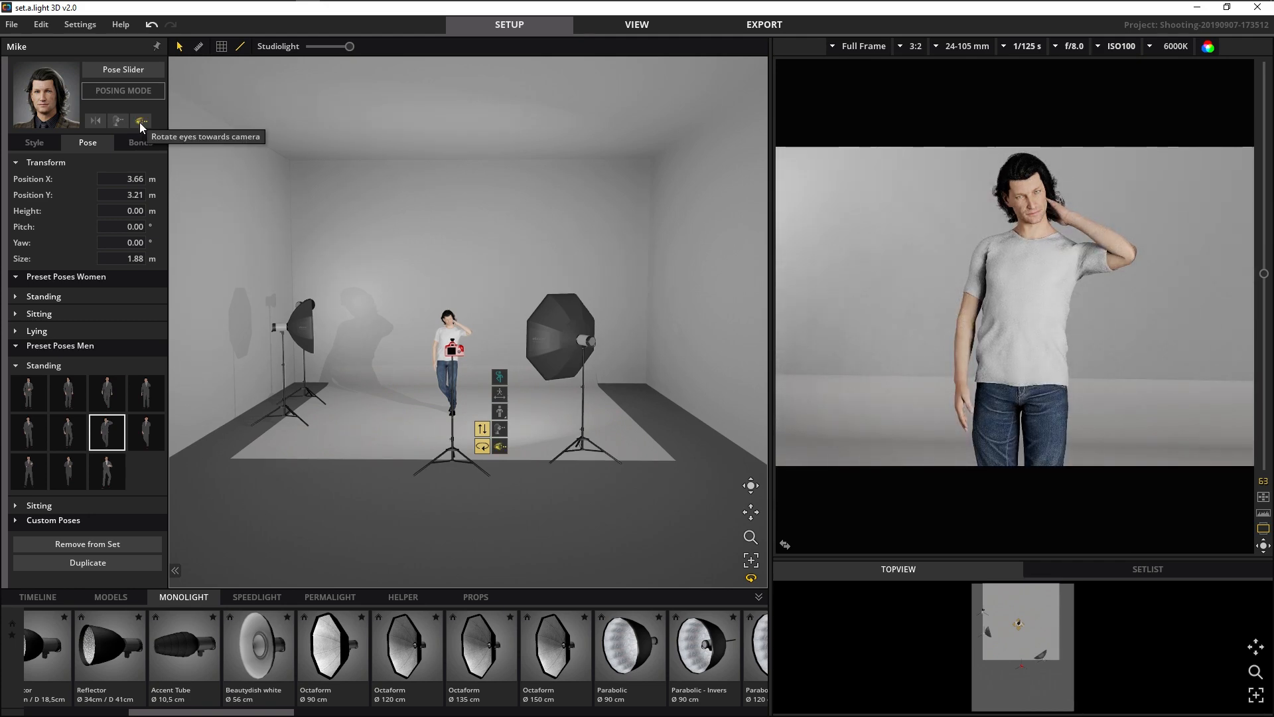
pyautogui.click(117, 121)
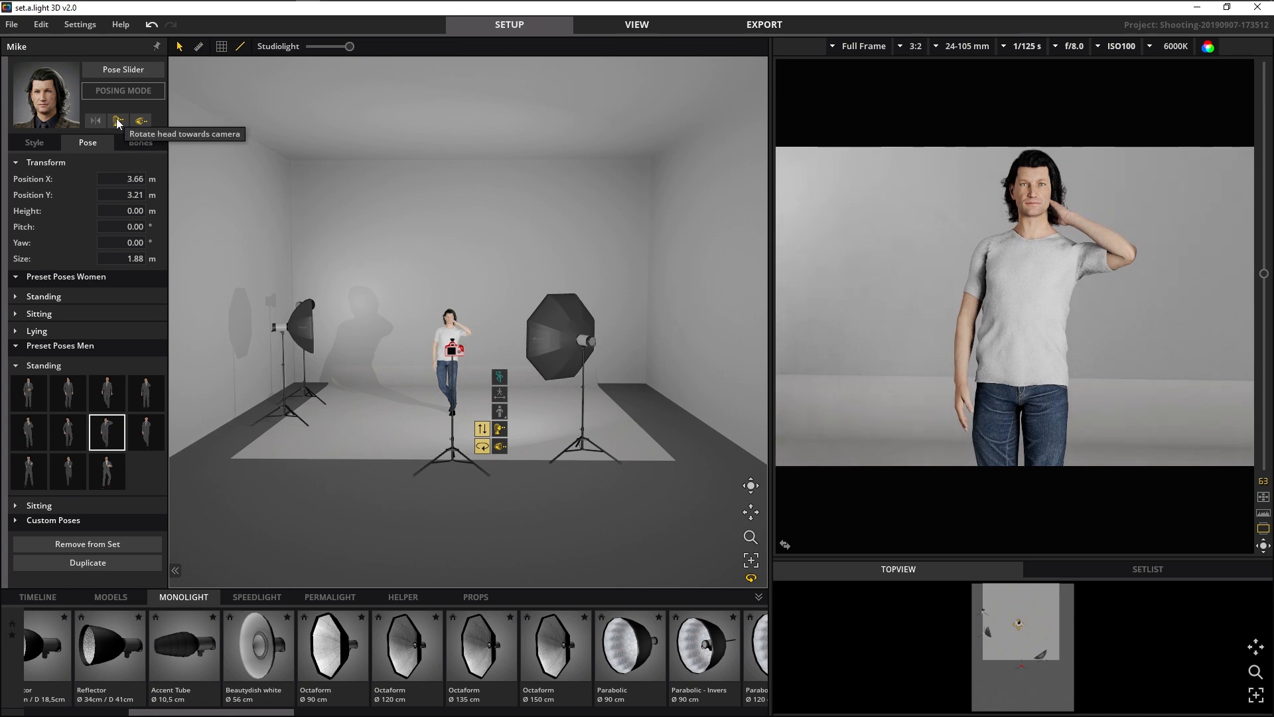
pyautogui.click(117, 120)
pyautogui.click(144, 122)
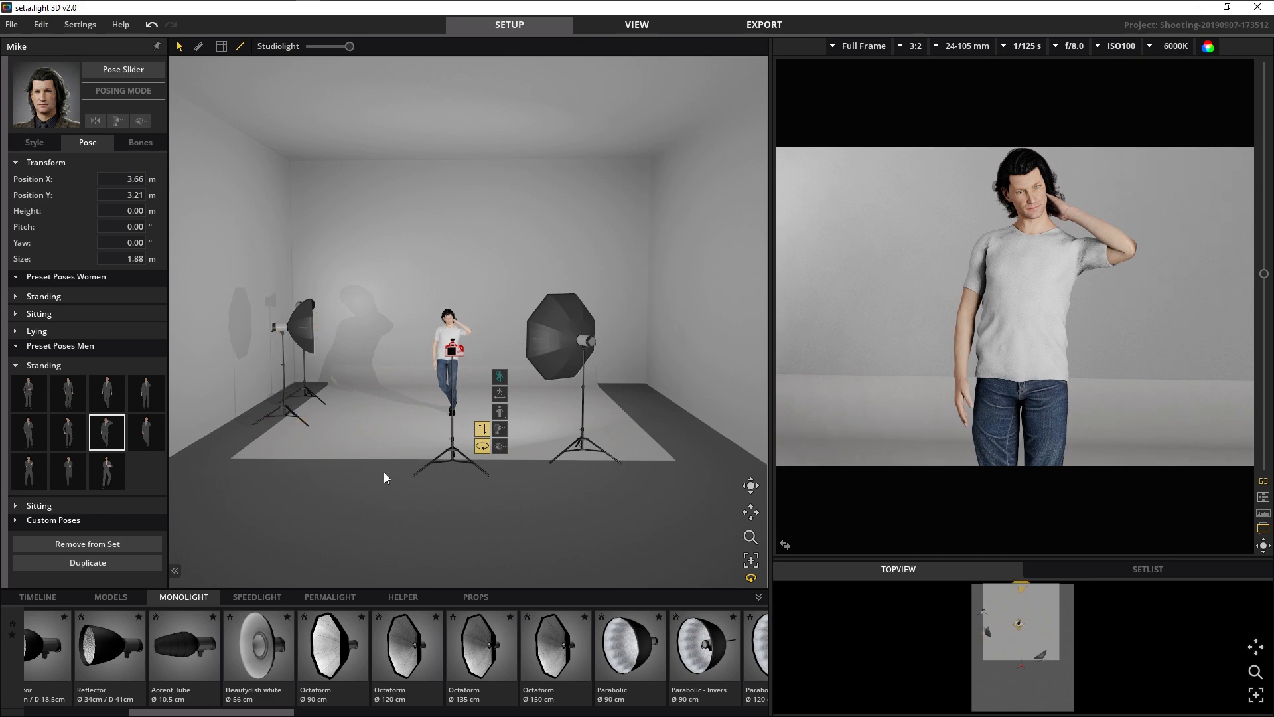
# Shift the camera sideways to about X 4.24 m, Y 6.44 m, and select the model.
pyautogui.moveTo(449, 470); pyautogui.dragTo(498, 477)
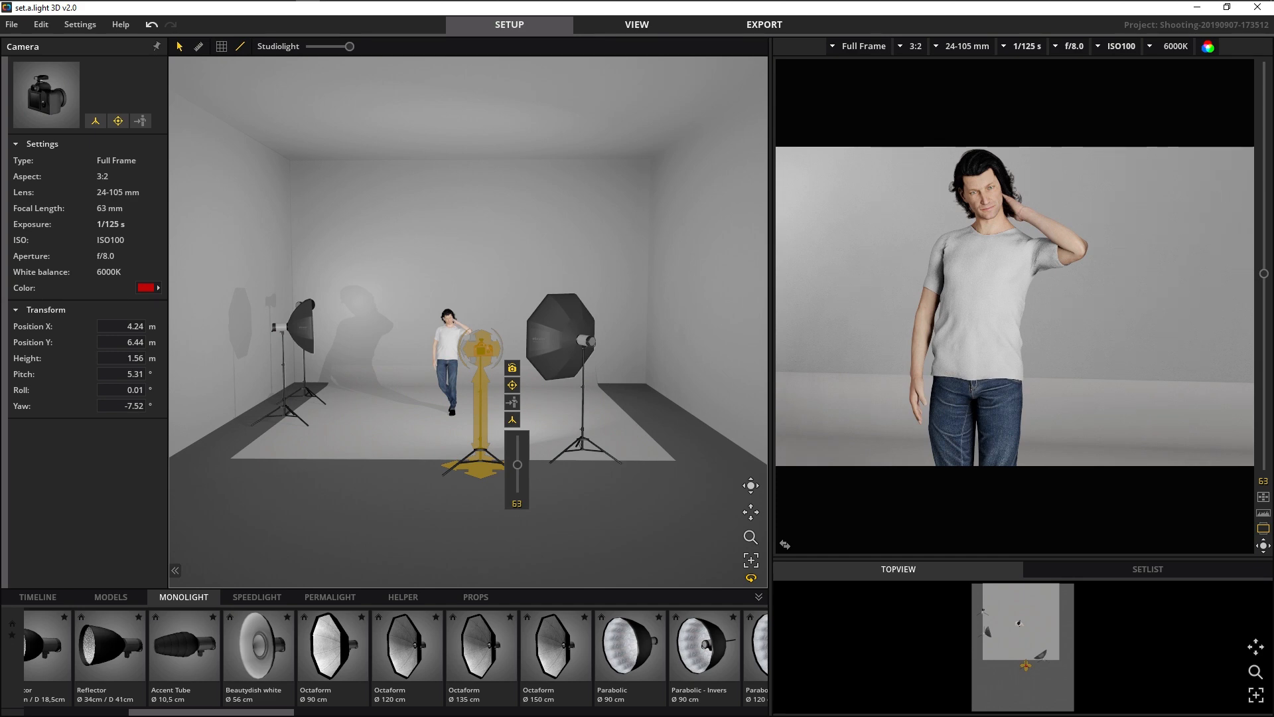
pyautogui.click(444, 387)
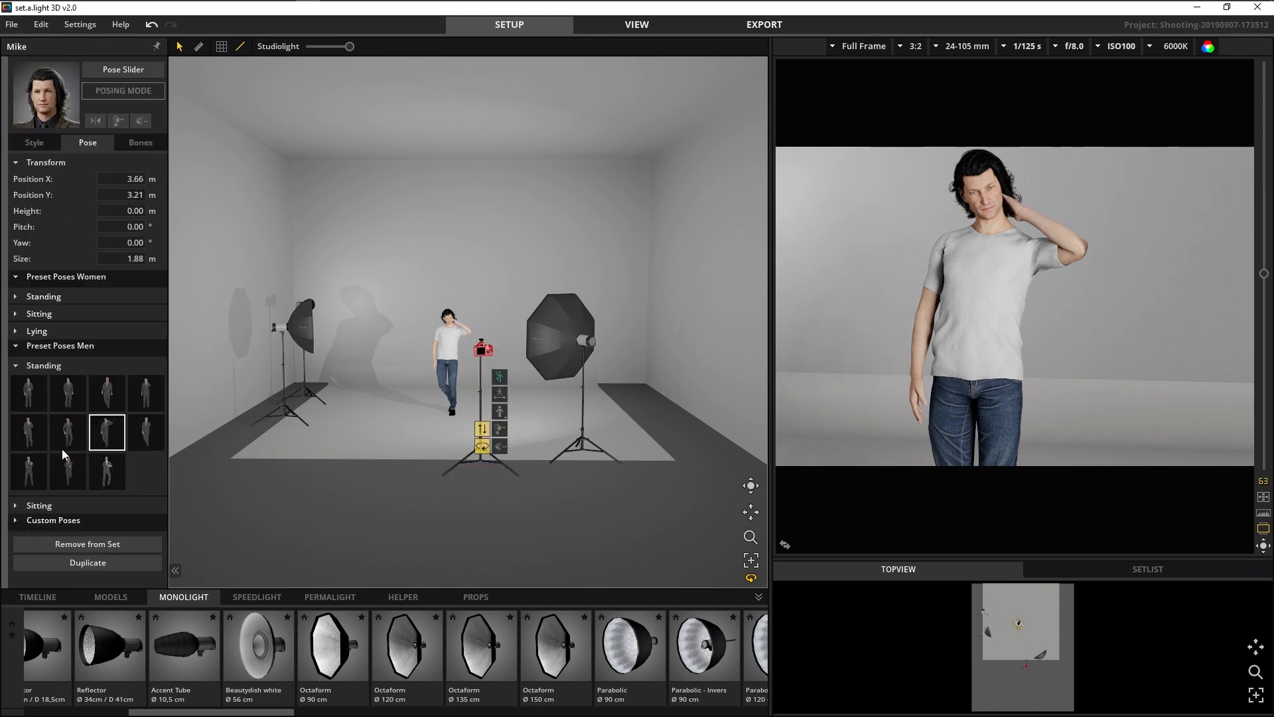
# Apply the crossed-arms preset from the men's standing poses to the model, discarding the unsaved pose changes.
pyautogui.click(29, 470)
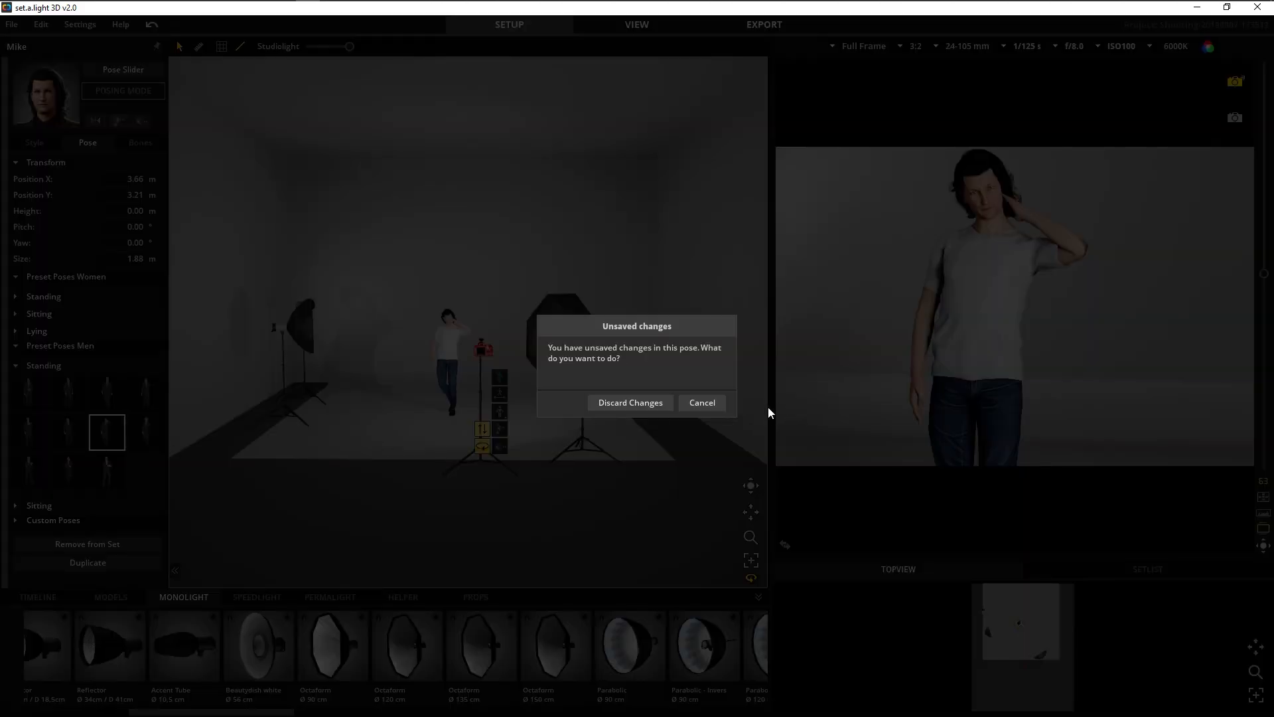
pyautogui.click(694, 407)
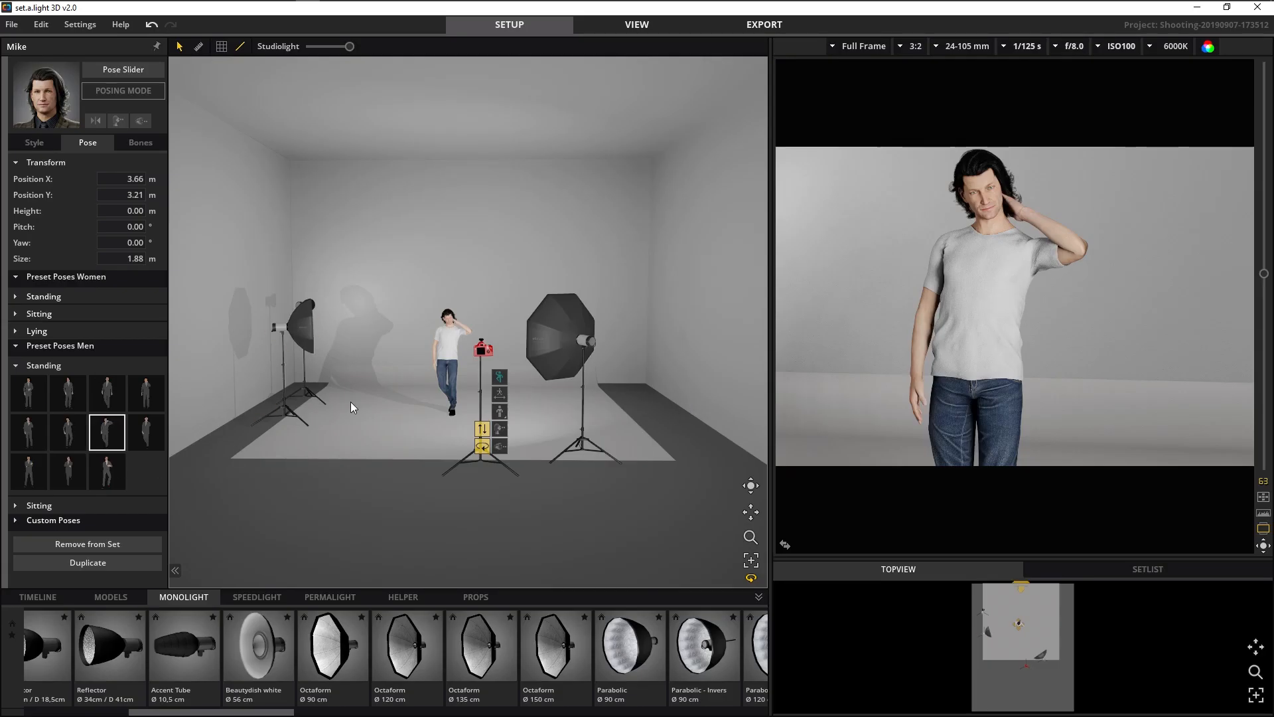
pyautogui.click(36, 473)
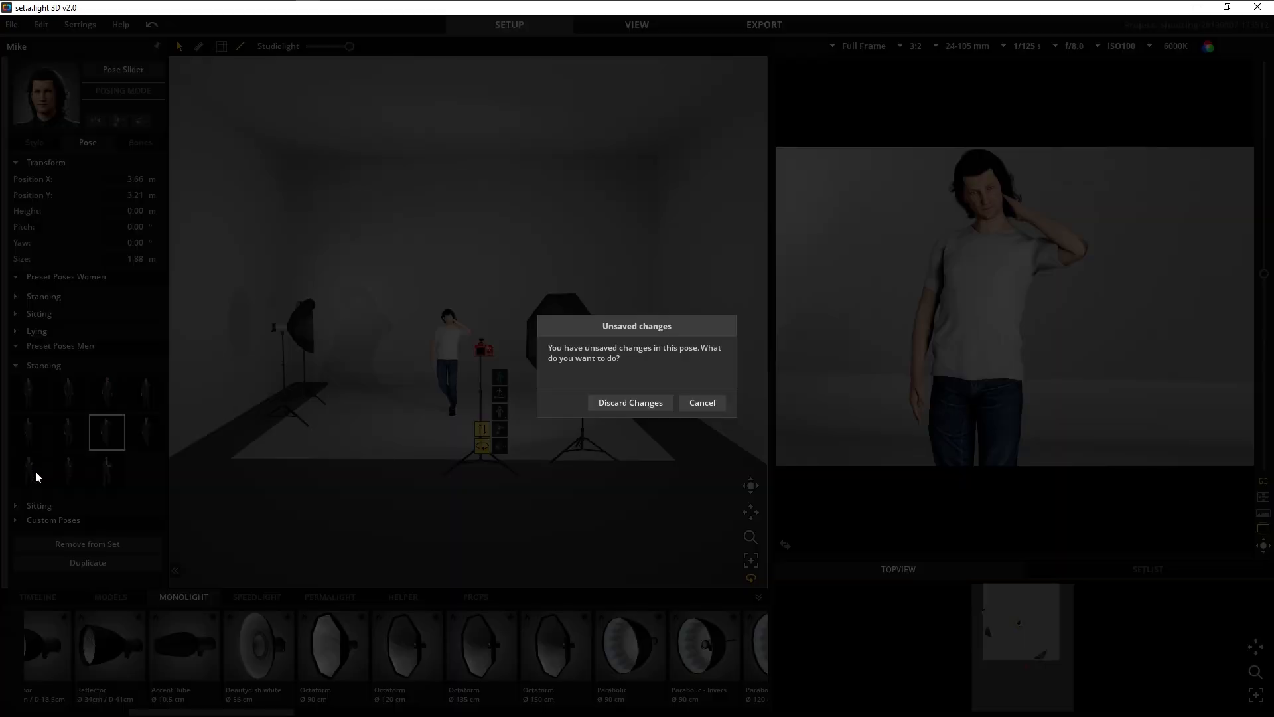
pyautogui.click(625, 405)
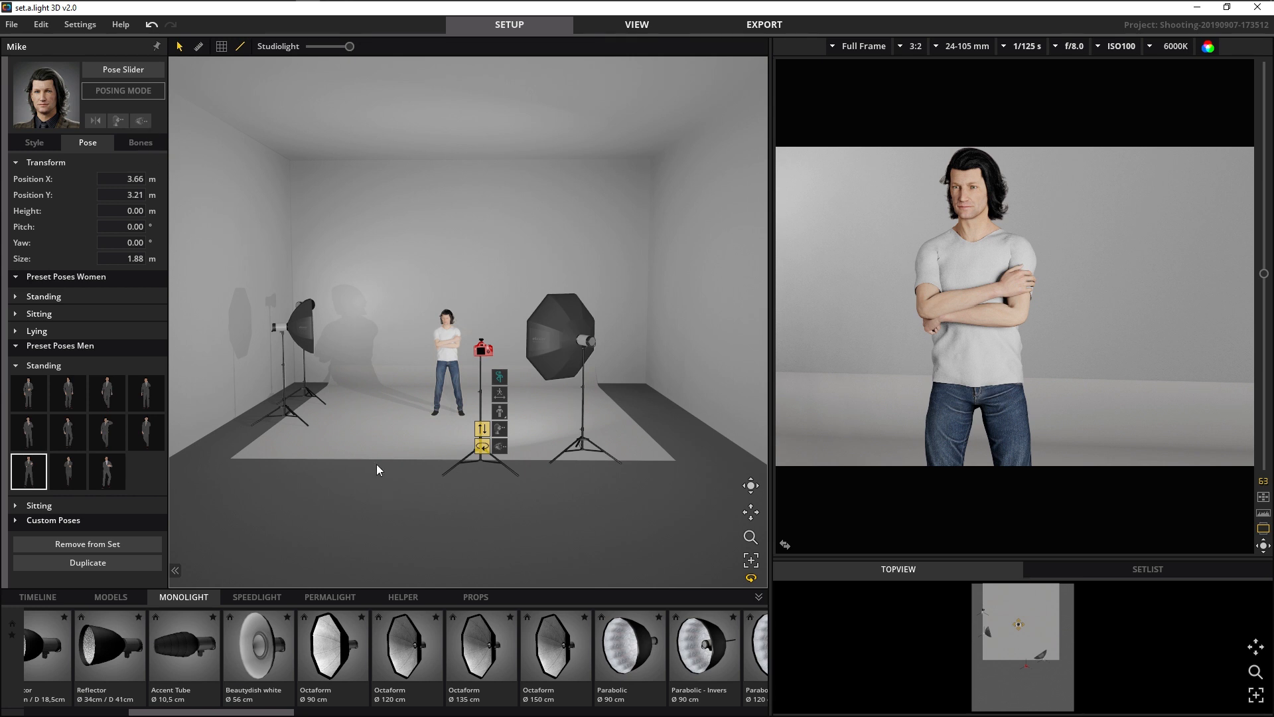
# Save the light setup as a new snapshot and render the shot at full quality.
pyautogui.click(636, 25)
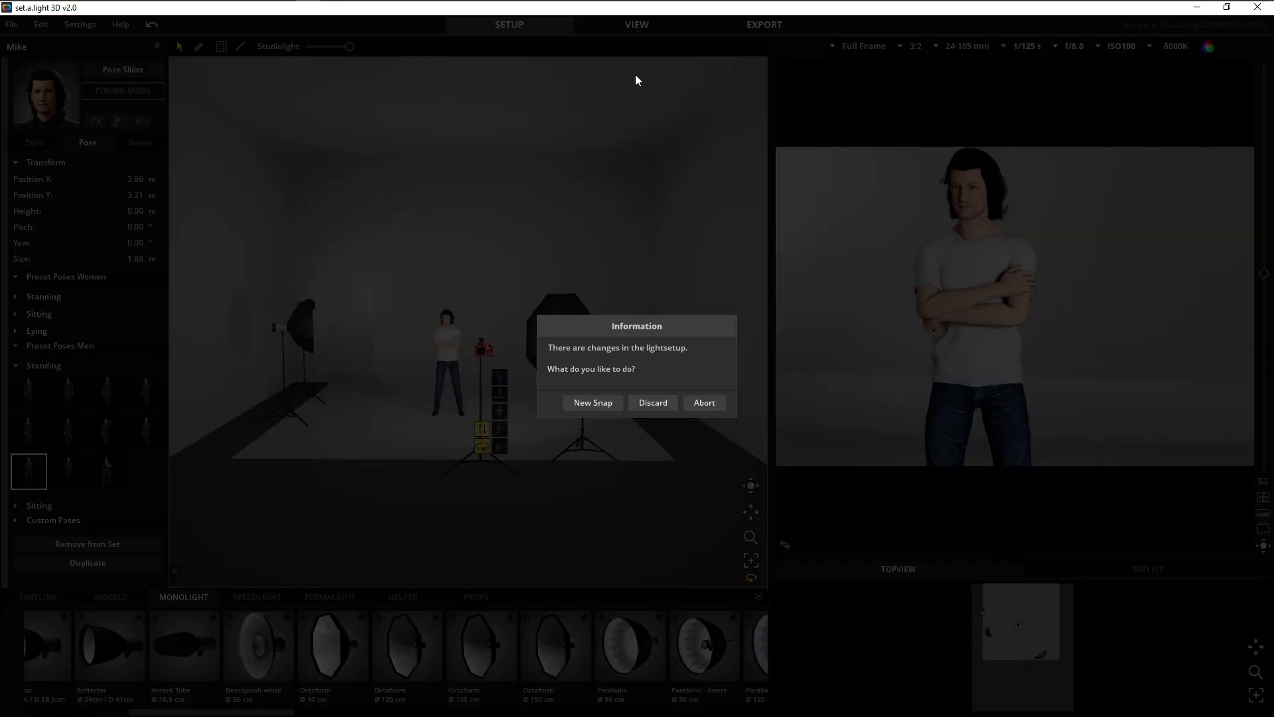
pyautogui.click(594, 403)
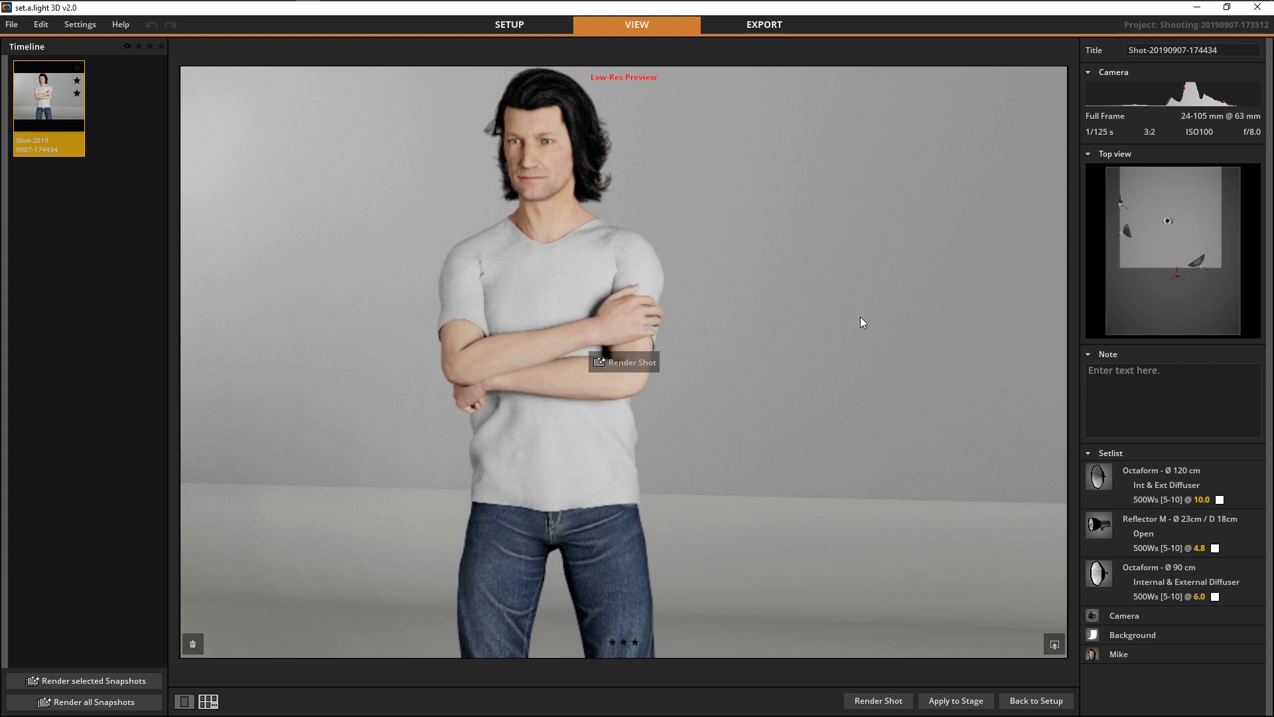
pyautogui.click(632, 362)
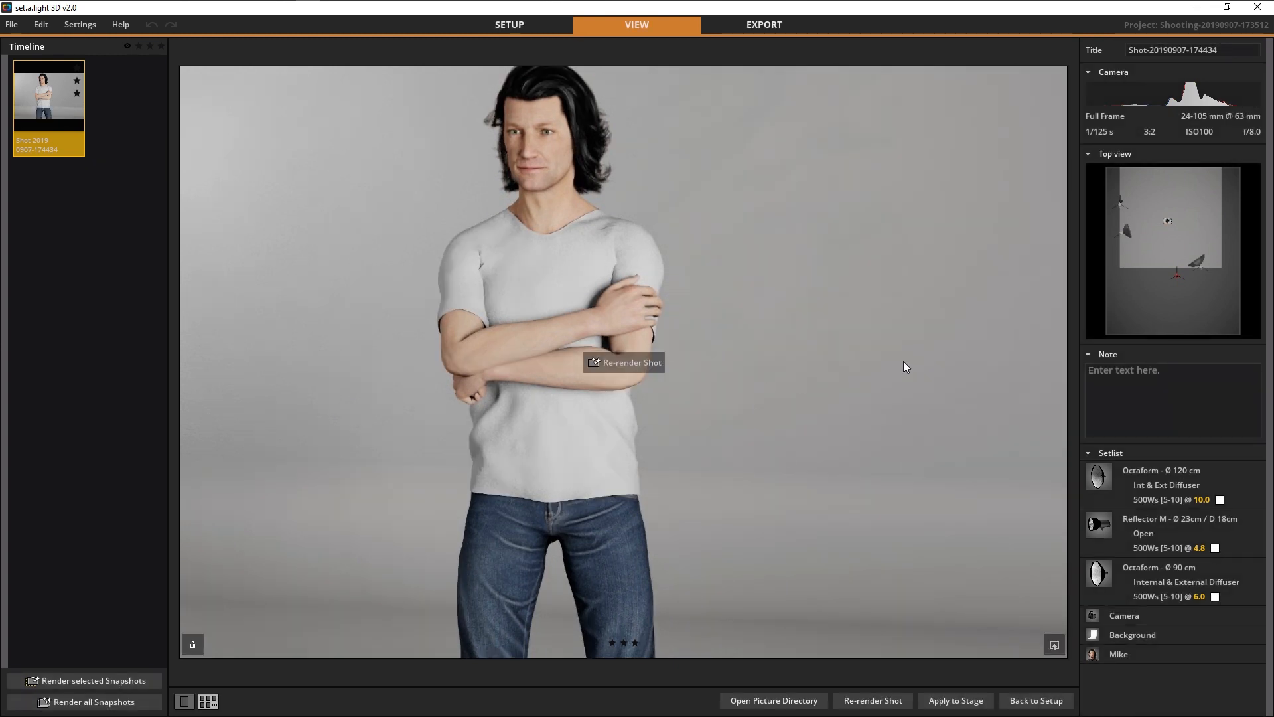
# Open the export sheet for the shot, compare the JPEG and PDF formats and both templates, and keep the first template.
pyautogui.click(752, 25)
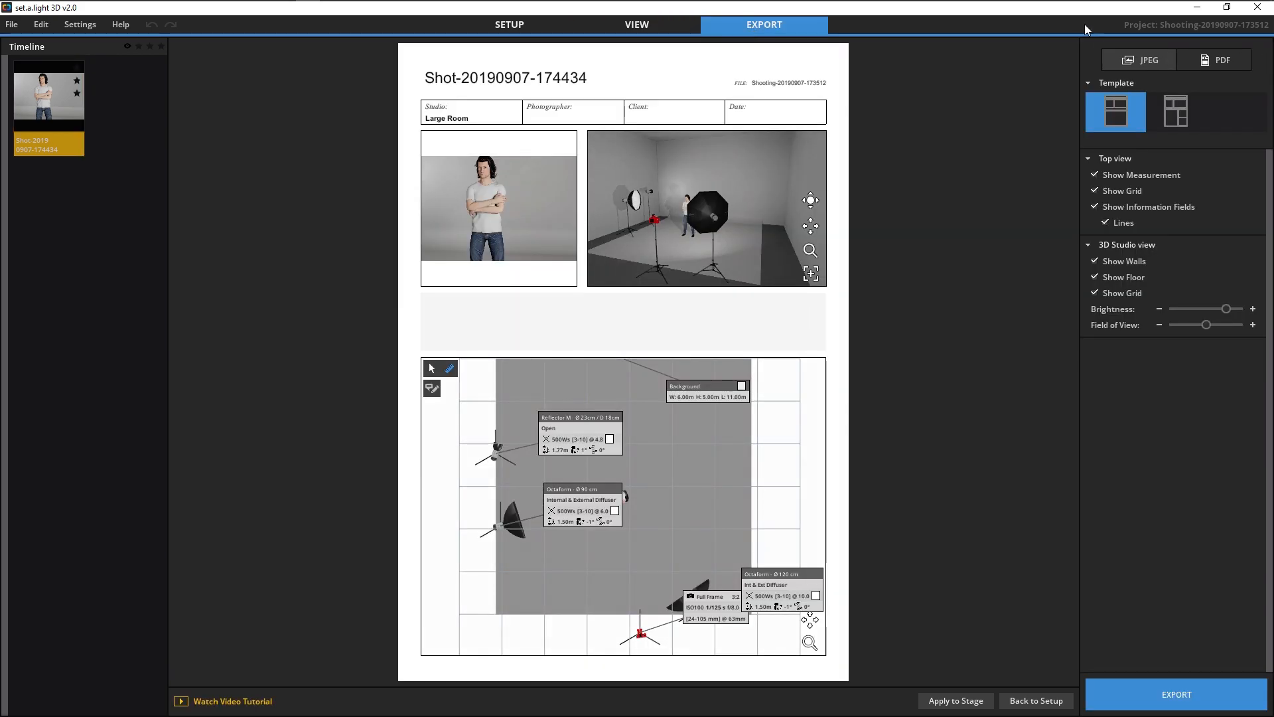
pyautogui.click(1165, 58)
pyautogui.click(1220, 65)
pyautogui.click(1173, 113)
pyautogui.click(1117, 118)
pyautogui.moveTo(517, 226)
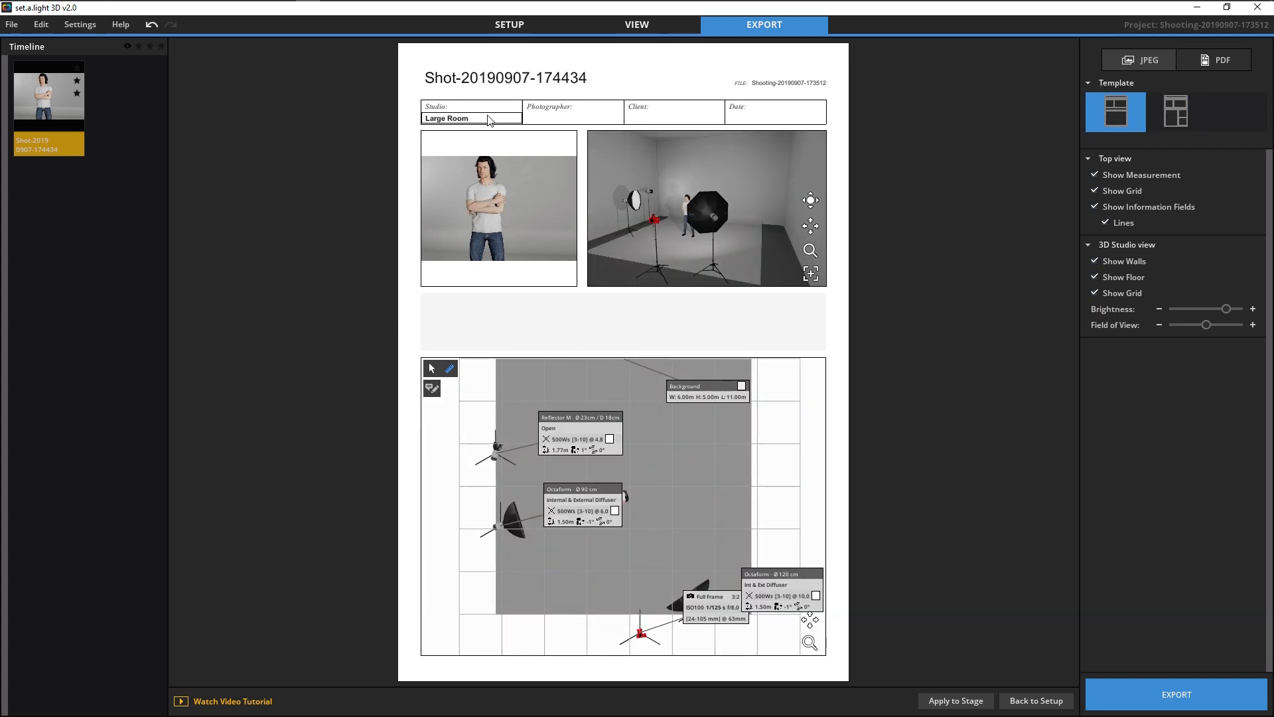
pyautogui.moveTo(505, 141)
# Rearrange the 90 cm Octaform, Reflector M and camera information labels in the top view so they uncover the model and the light.
pyautogui.moveTo(595, 497); pyautogui.dragTo(493, 610)
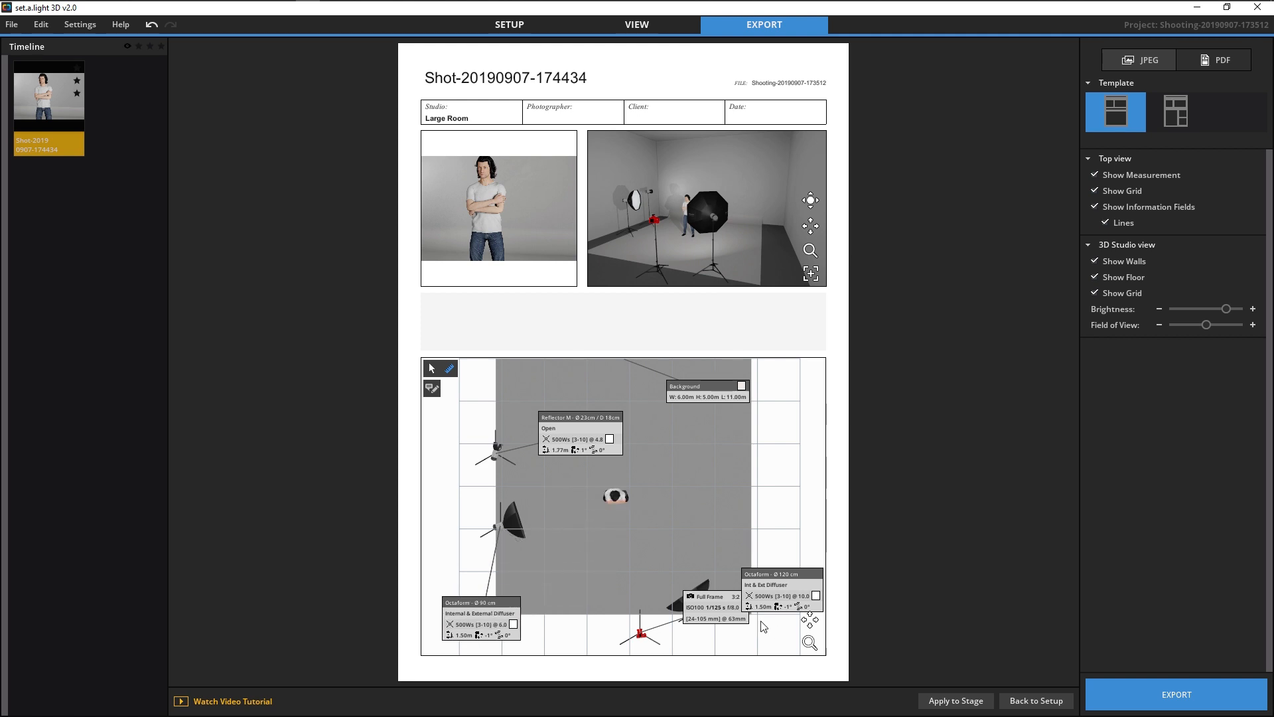
pyautogui.moveTo(587, 417); pyautogui.dragTo(573, 380)
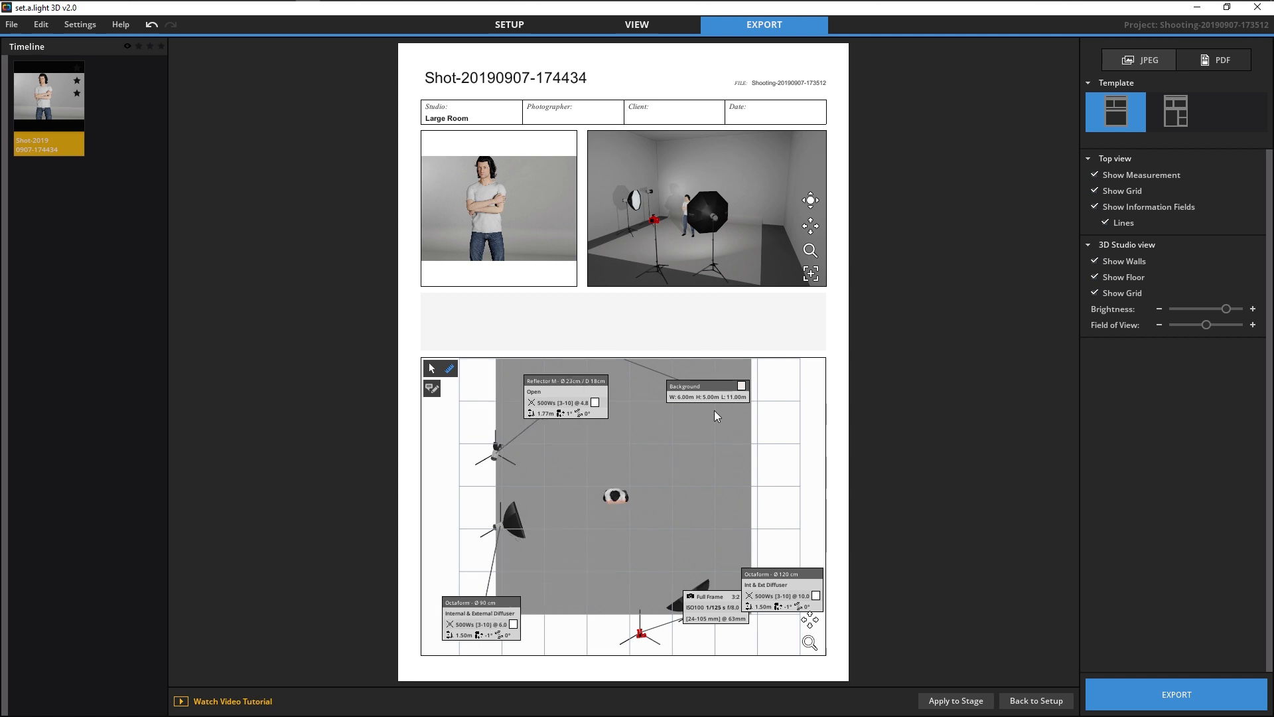
pyautogui.moveTo(723, 591); pyautogui.dragTo(593, 581)
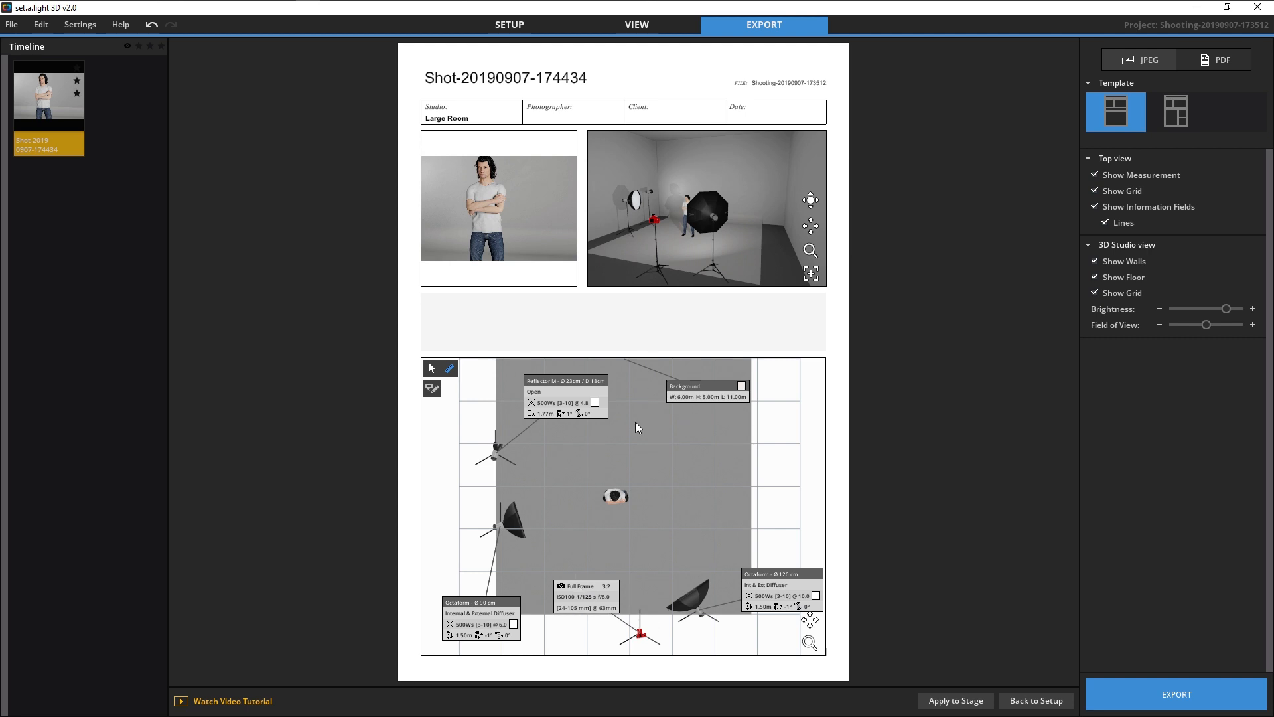
# Return to the studio setup, select the camera and review its available sensor formats, aspect ratios and lenses.
pyautogui.click(511, 27)
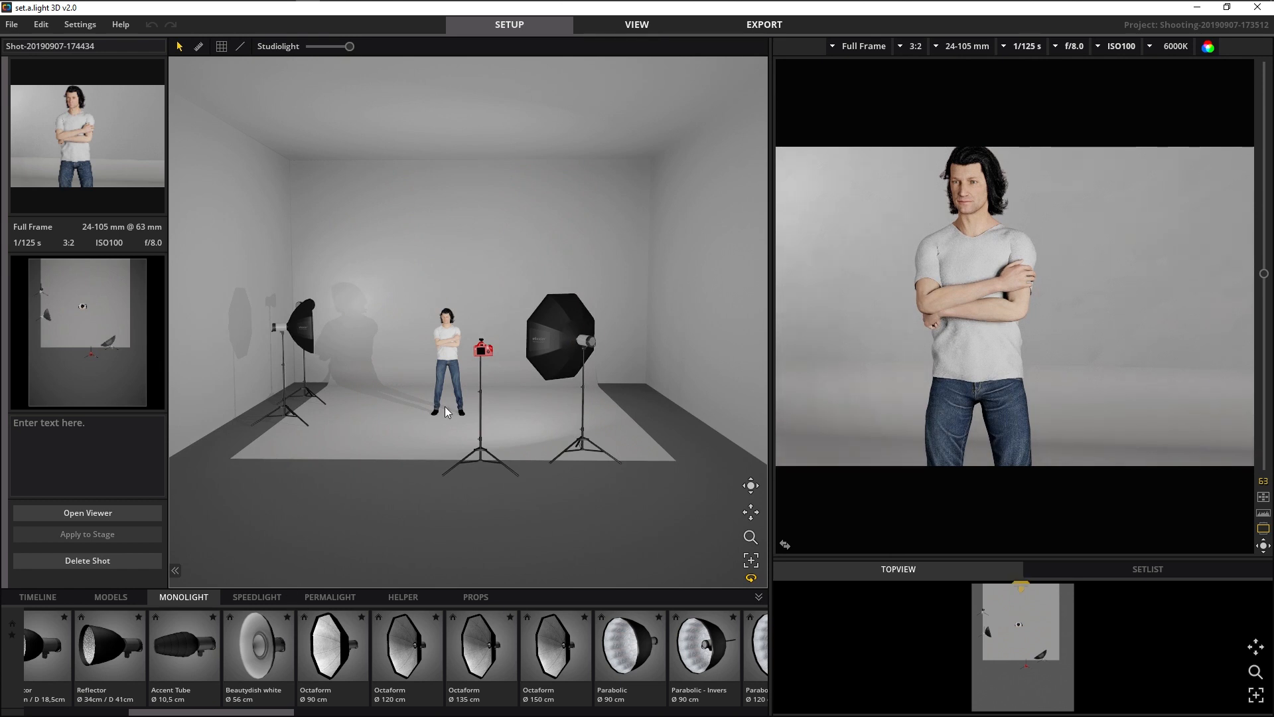
pyautogui.click(488, 350)
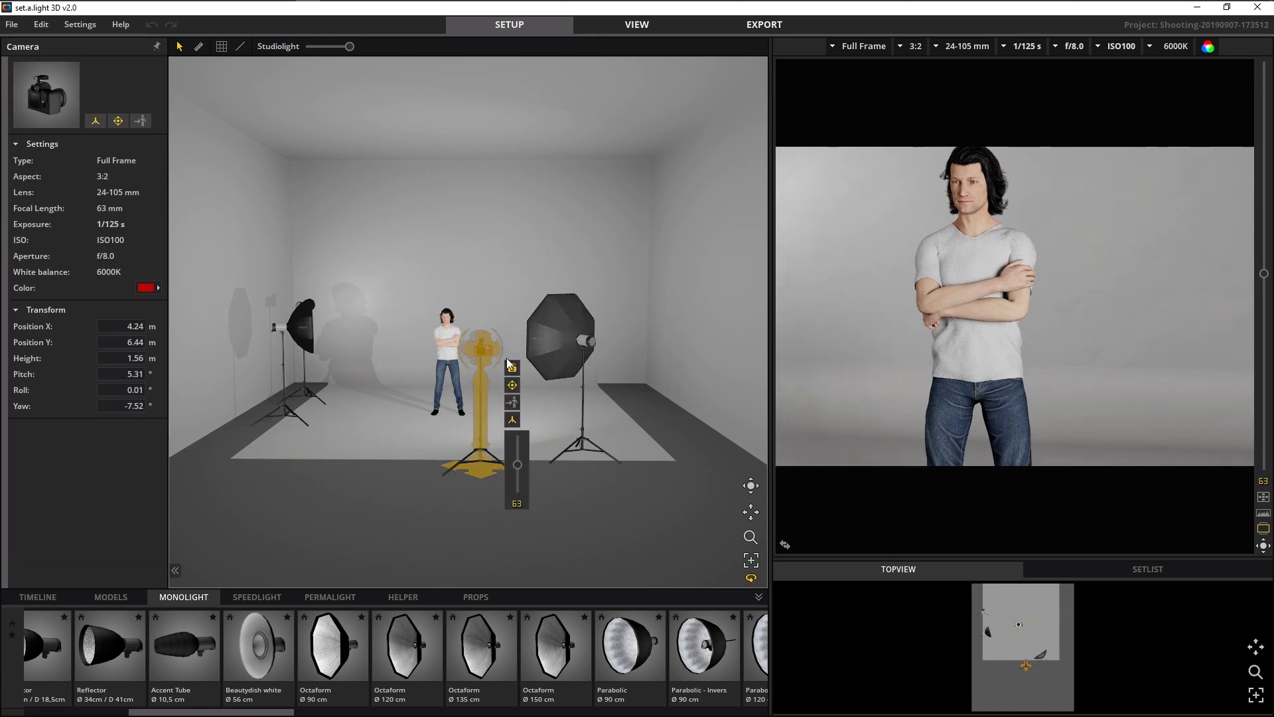
pyautogui.moveTo(1174, 154)
pyautogui.click(881, 50)
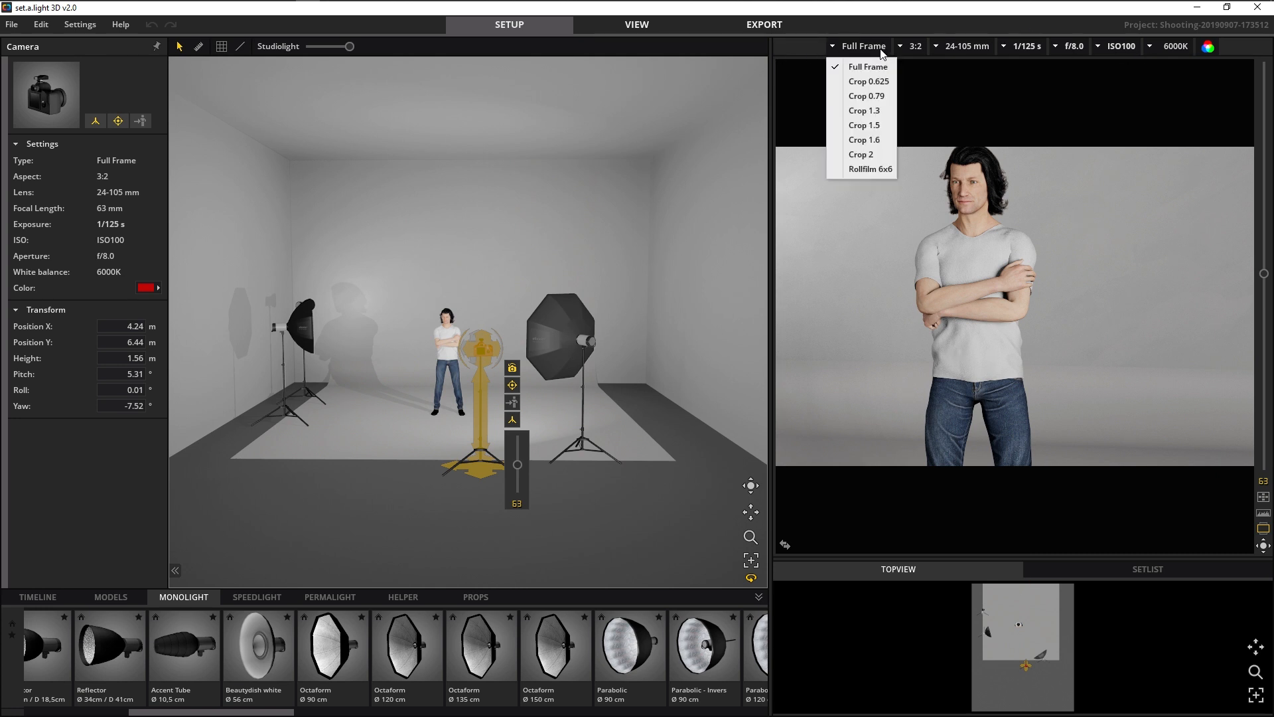
pyautogui.click(902, 84)
pyautogui.click(859, 47)
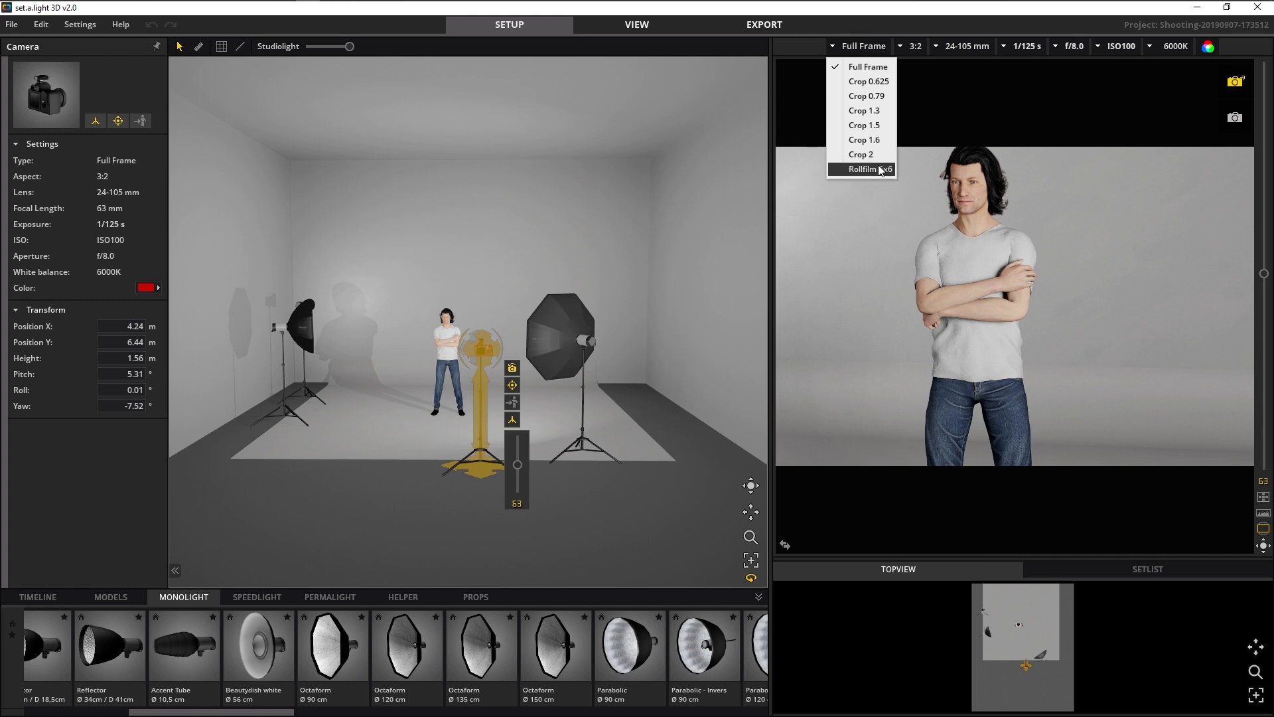
pyautogui.click(919, 48)
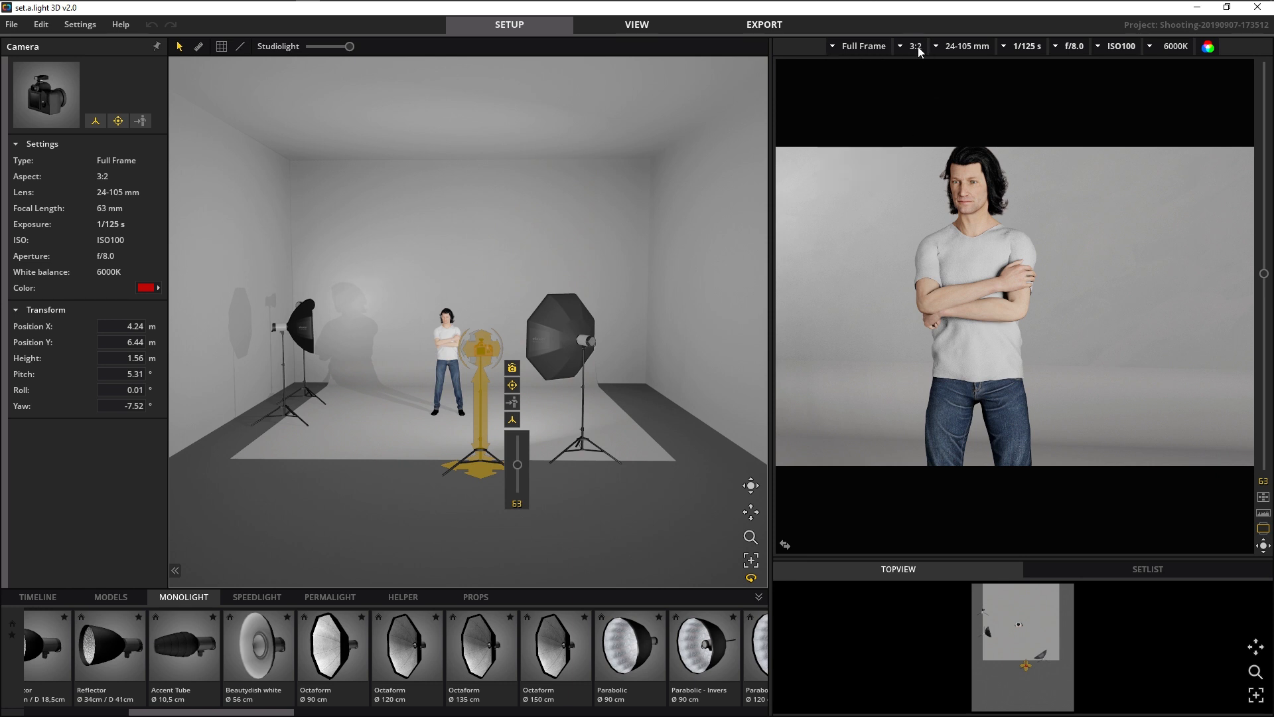
pyautogui.click(919, 48)
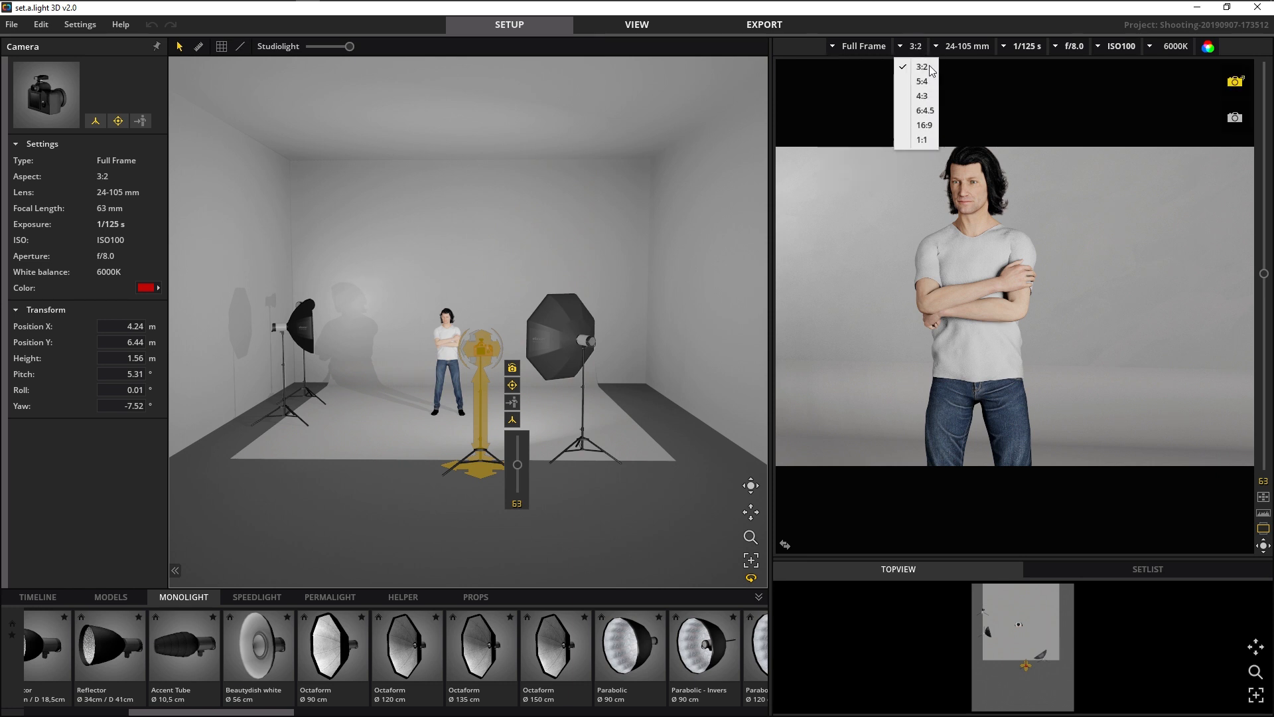
pyautogui.click(970, 48)
pyautogui.click(971, 48)
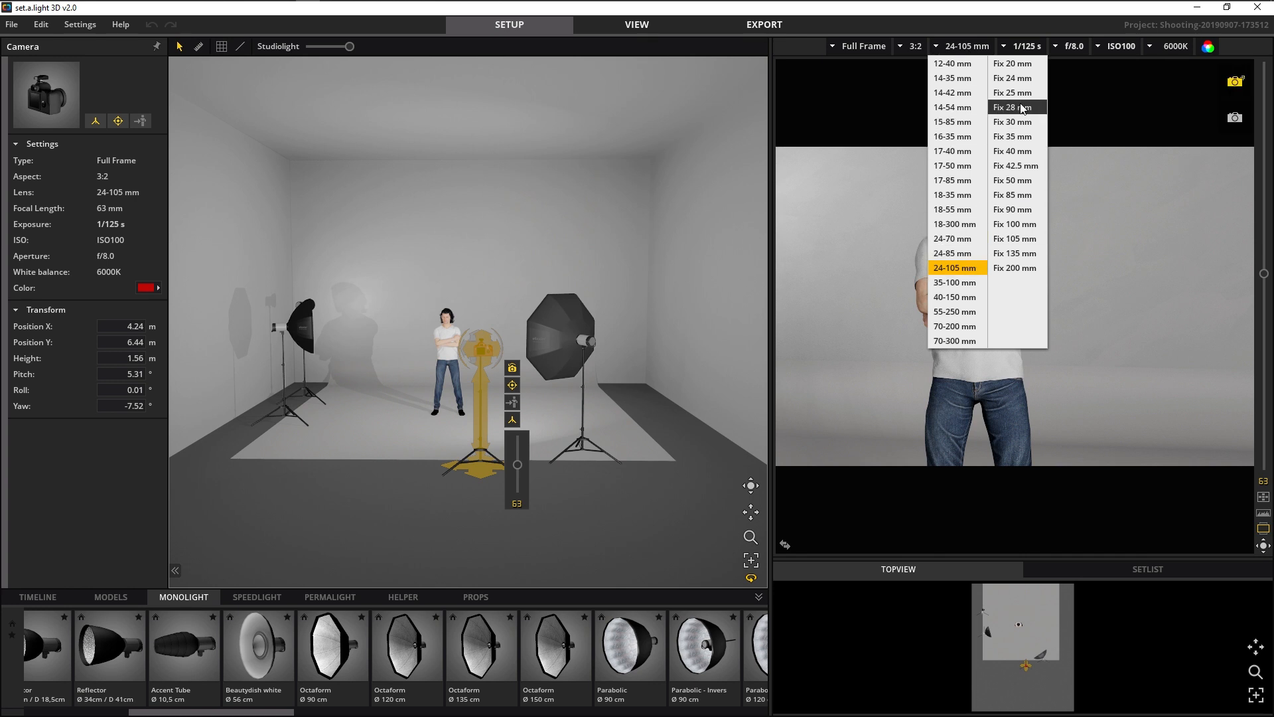
# Review the camera's available shutter speeds, apertures, ISO values and white balance settings.
pyautogui.click(1029, 49)
pyautogui.click(1029, 48)
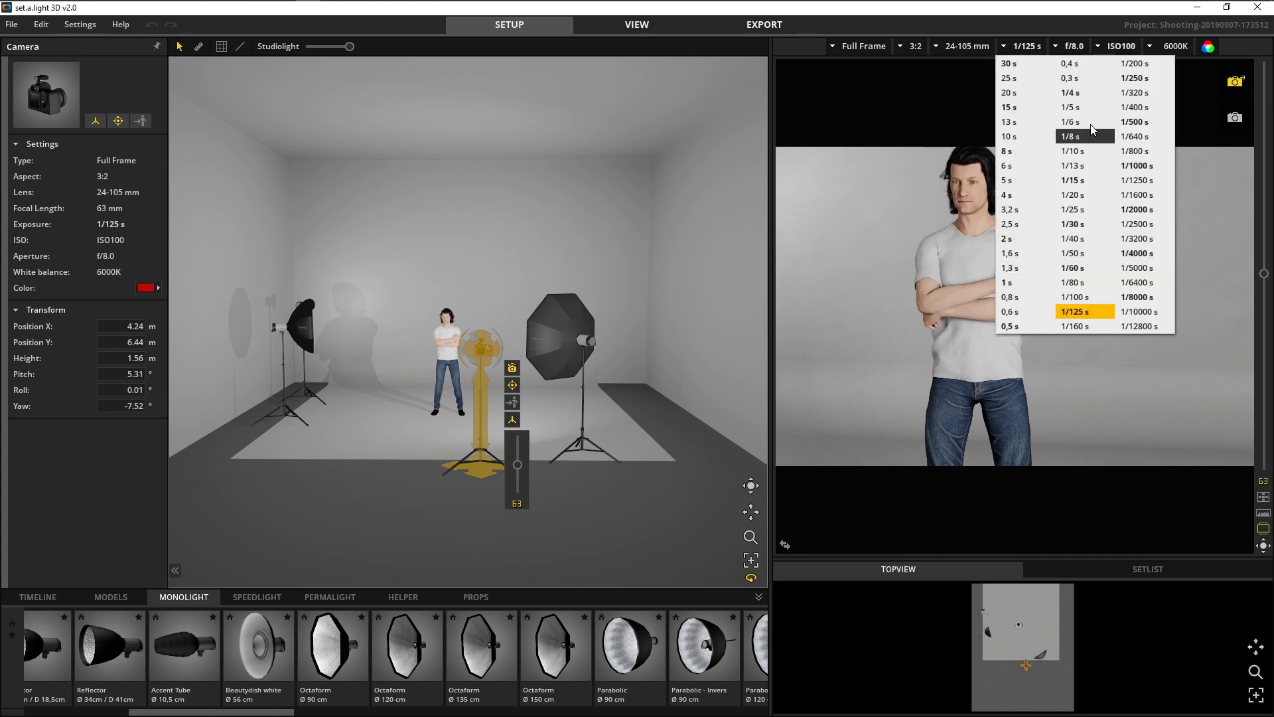
pyautogui.click(1073, 50)
pyautogui.click(1072, 49)
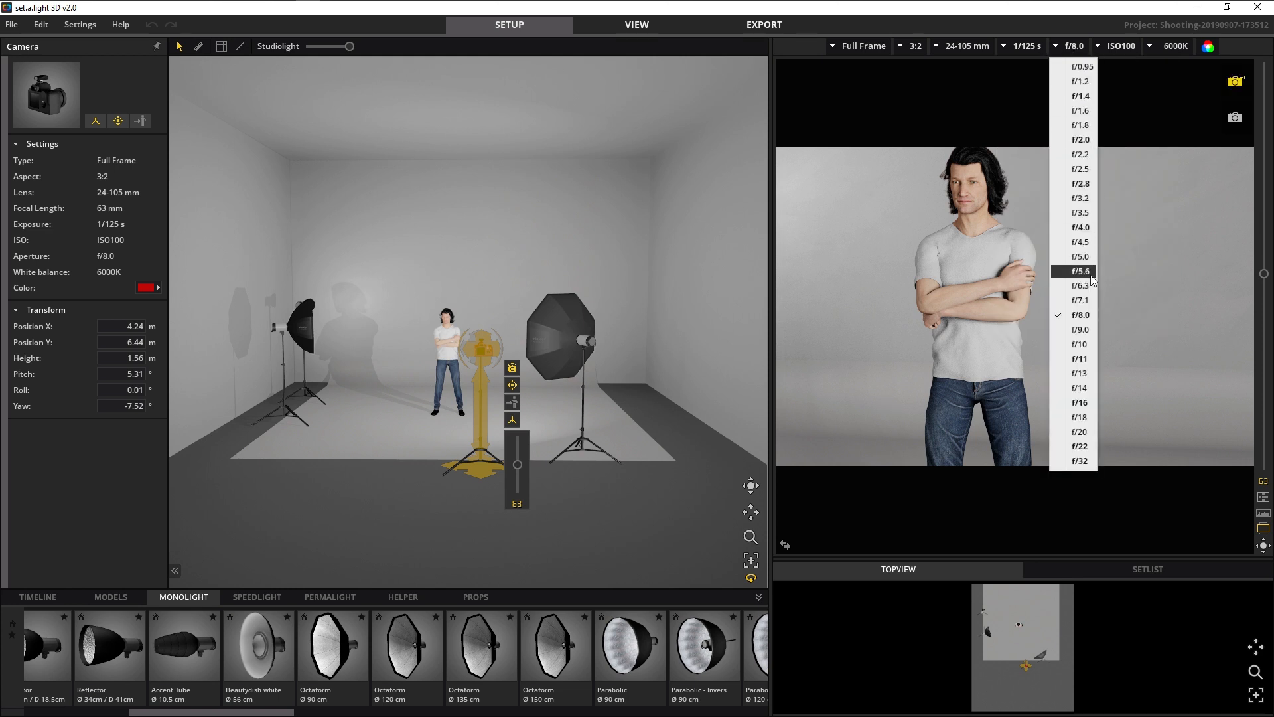
pyautogui.click(1128, 45)
pyautogui.click(1127, 45)
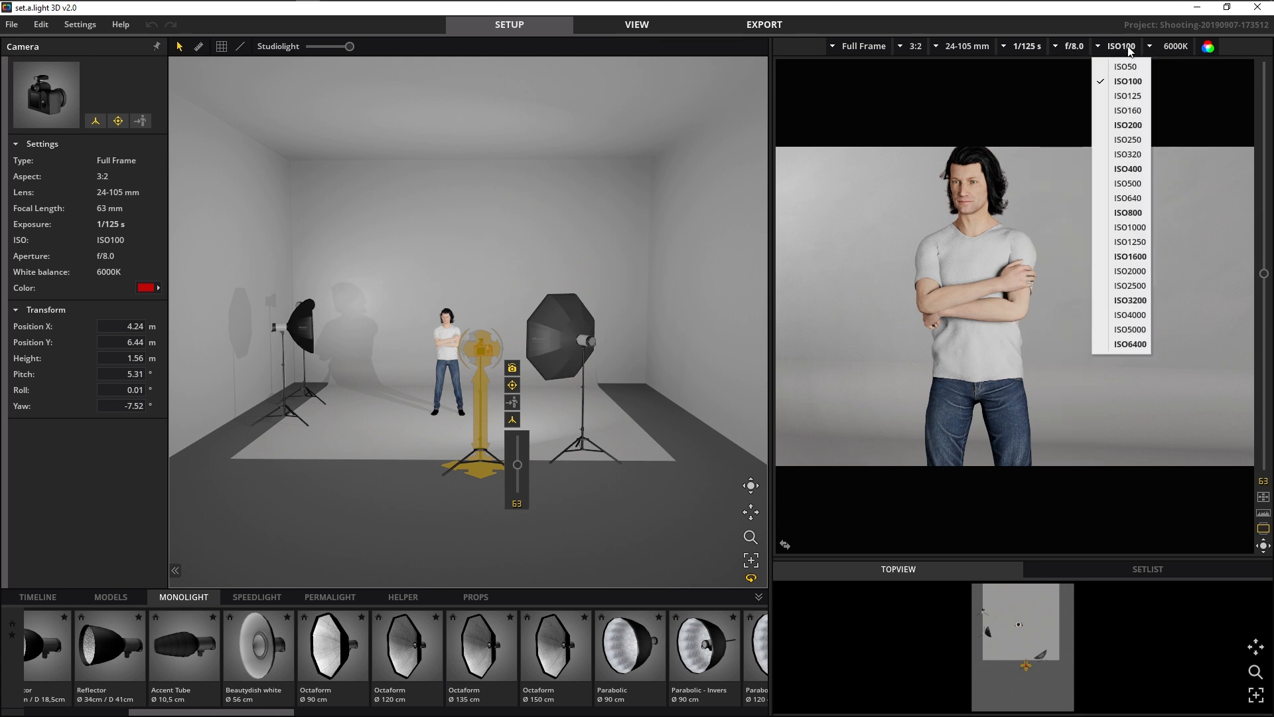
pyautogui.click(1176, 46)
pyautogui.click(1176, 46)
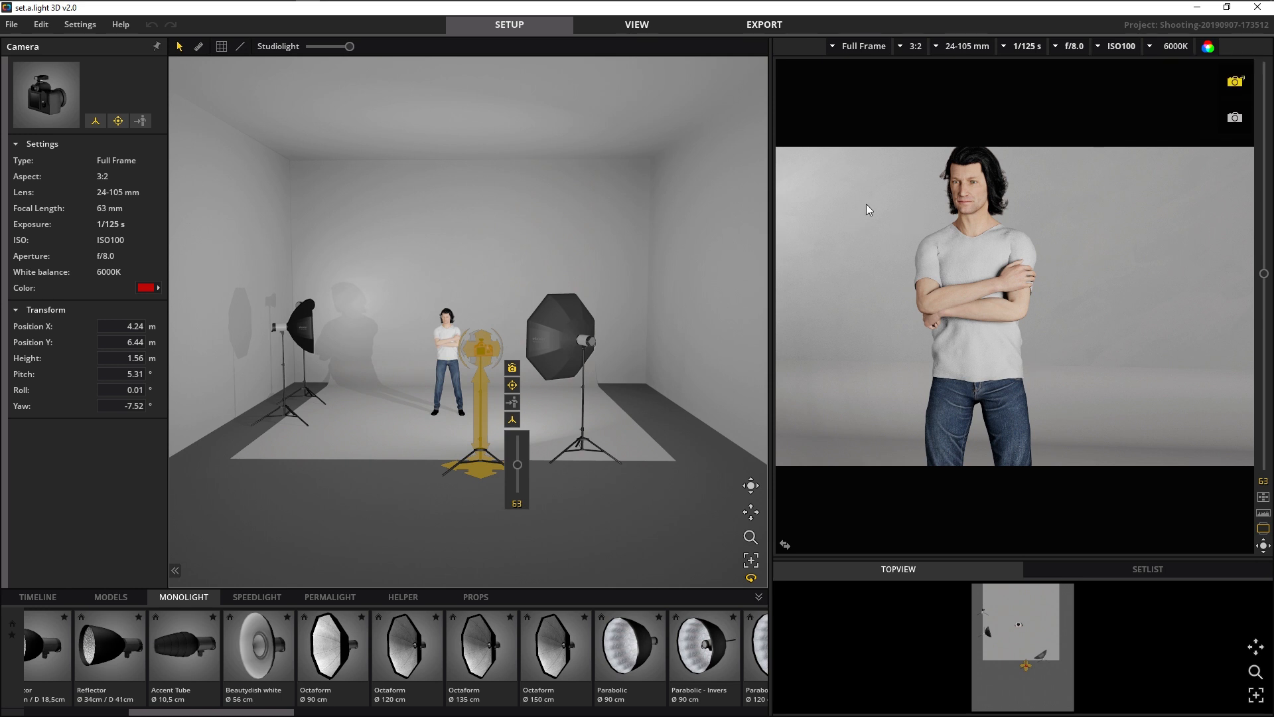
# Check the shot's export sheet with its rearranged labels once more and go back to the studio setup.
pyautogui.click(768, 25)
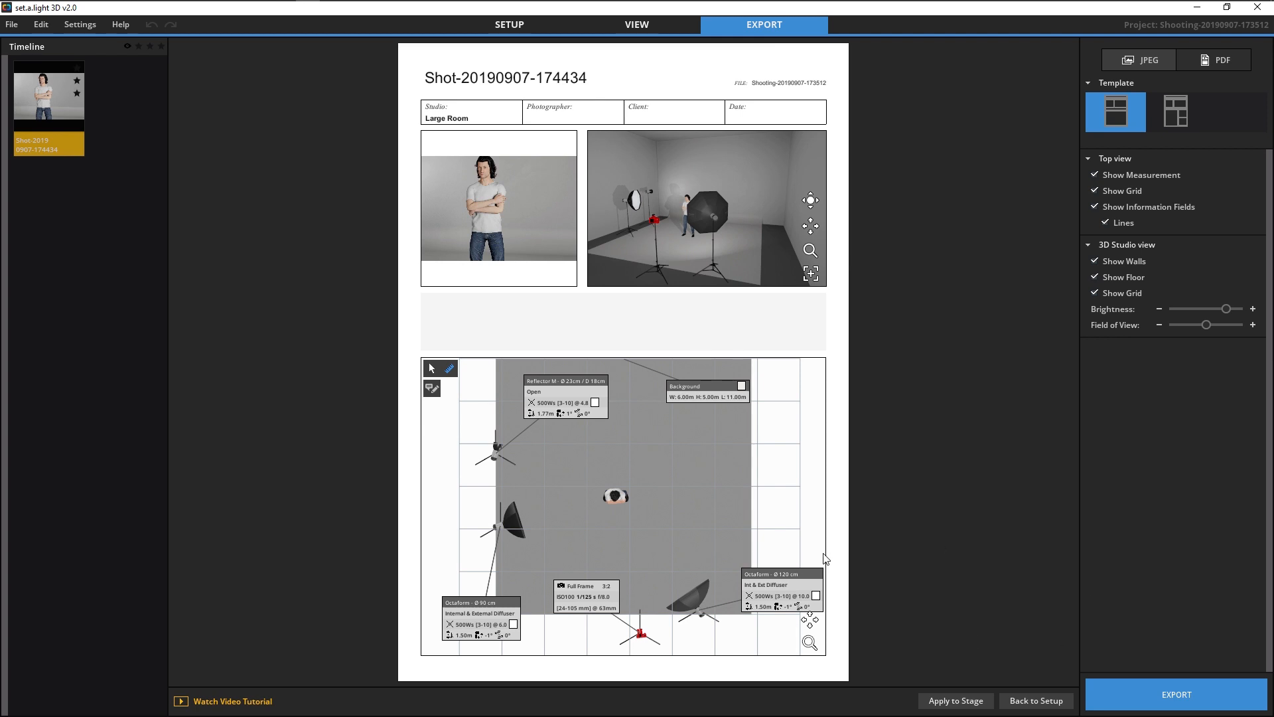
pyautogui.moveTo(476, 242)
pyautogui.click(520, 27)
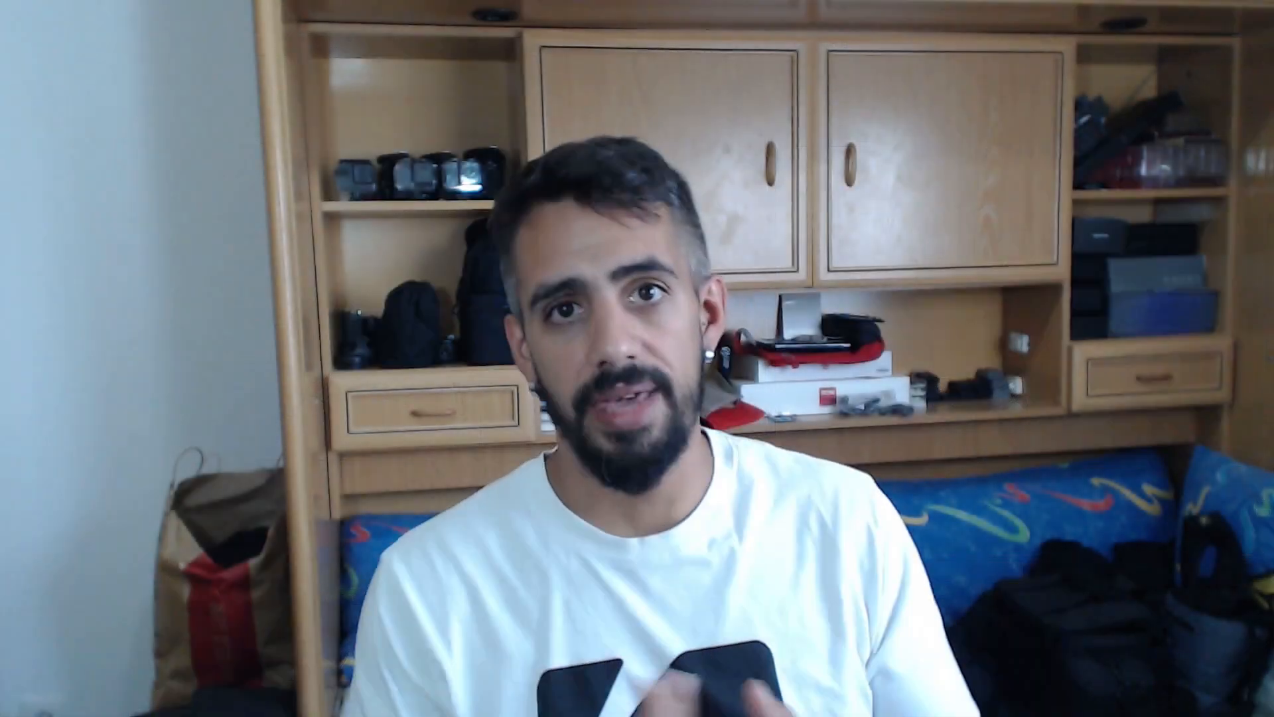